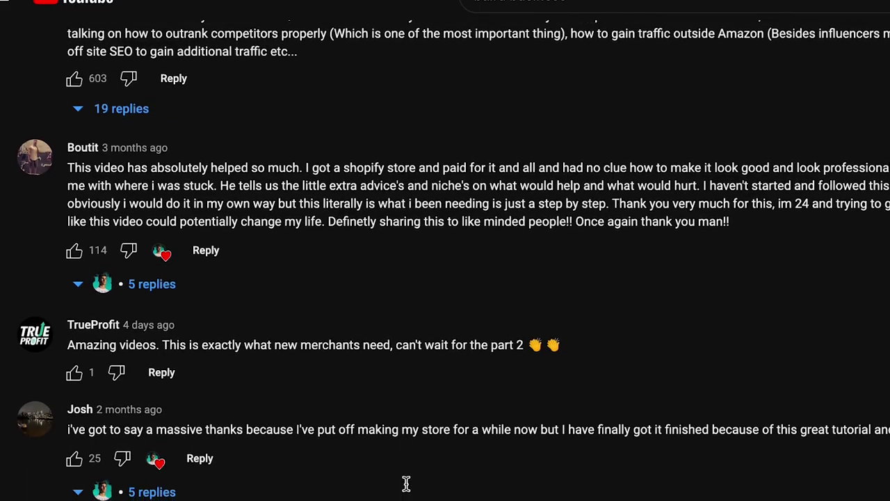
scroll(406, 483, down, 5)
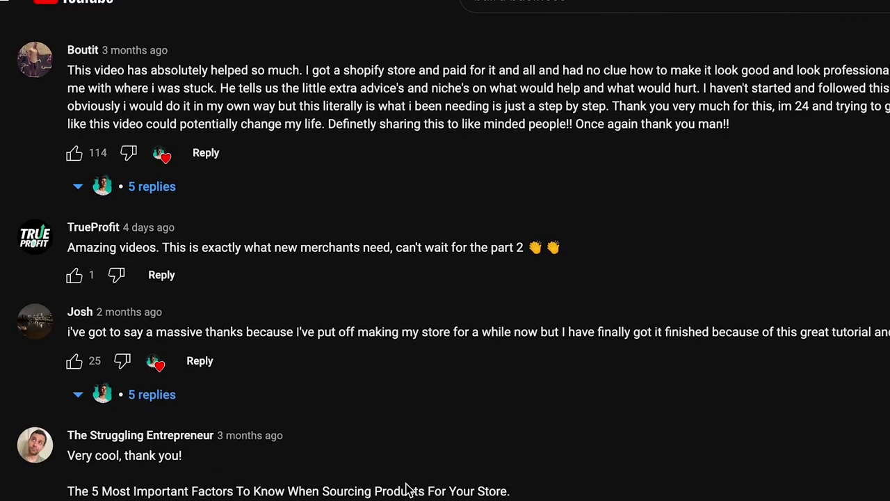
scroll(406, 484, down, 2)
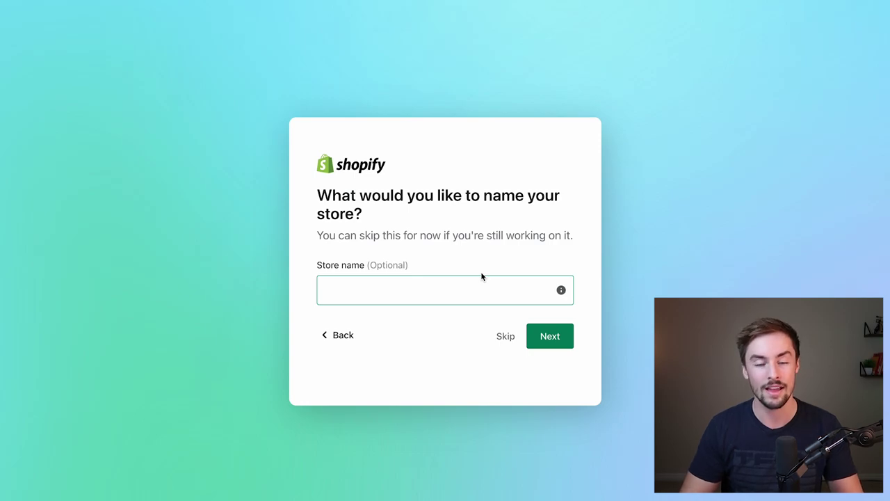
Finish the Shopify sign-up by skipping the store name, accepting United States as the business location and continuing with a Google account
click(501, 338)
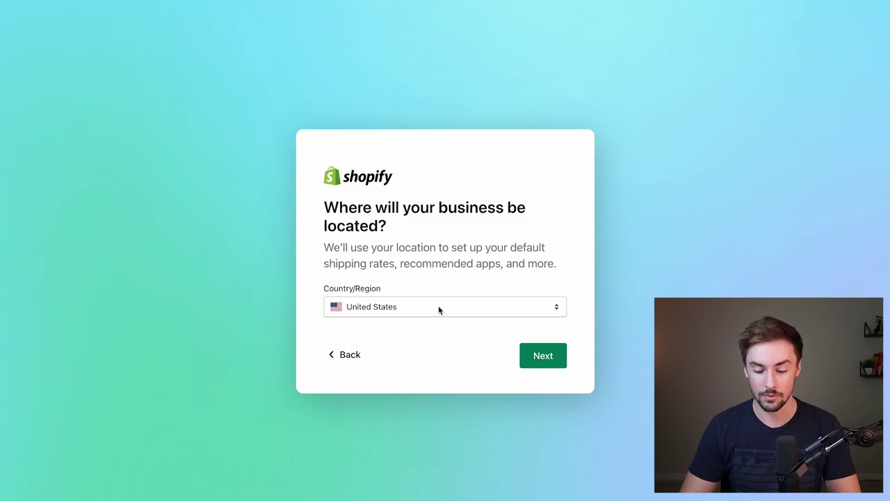
click(543, 355)
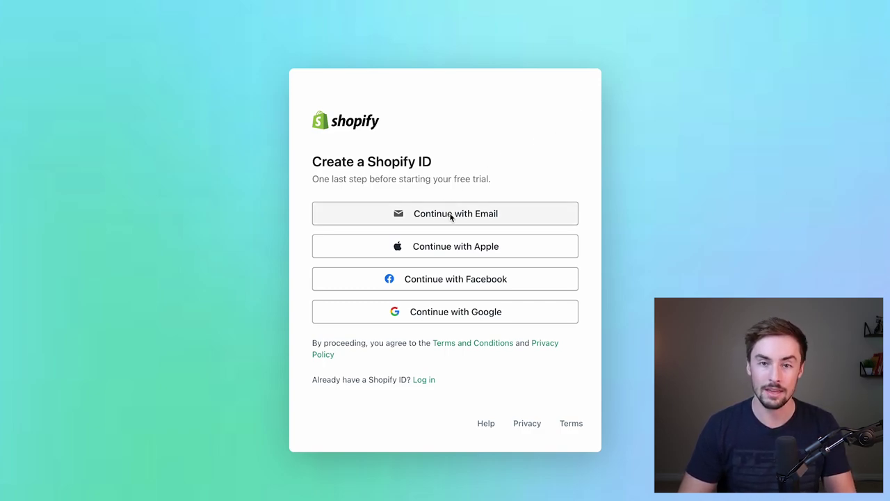
click(457, 313)
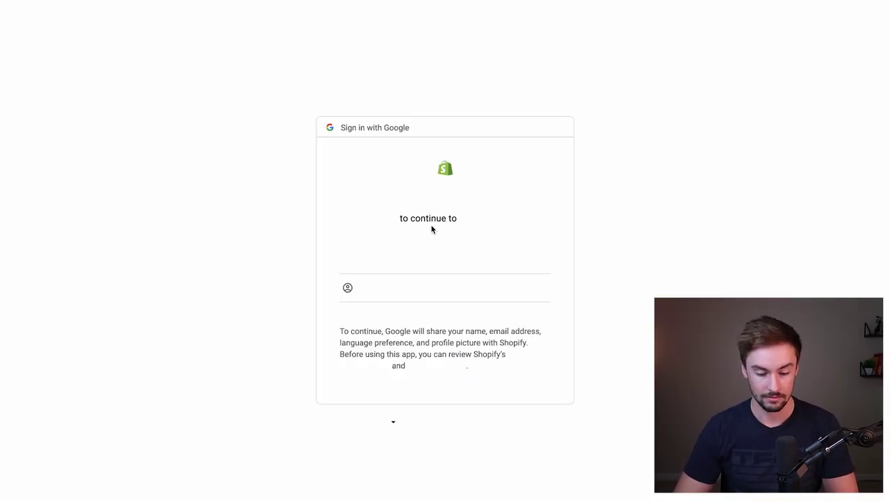
click(419, 260)
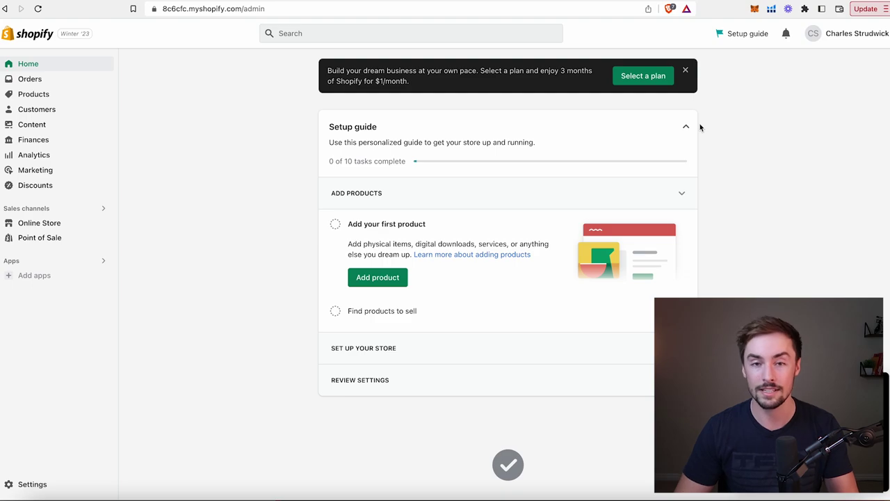
Choose the Basic Shopify plan and confirm the Monthly billing cycle
click(647, 79)
scroll(460, 185, down, 1)
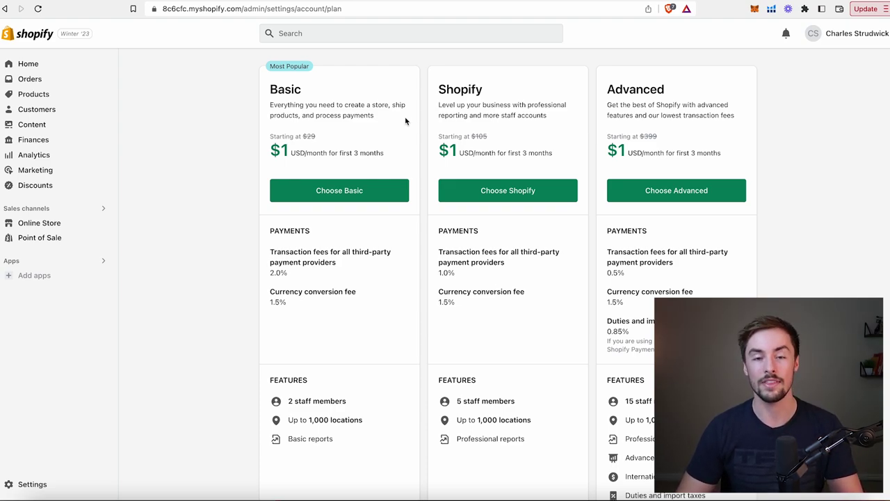
scroll(390, 132, down, 1)
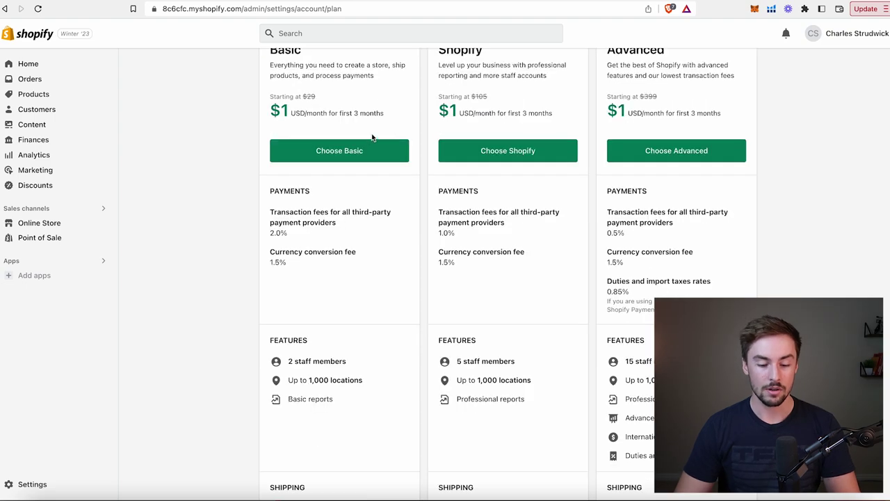
click(348, 149)
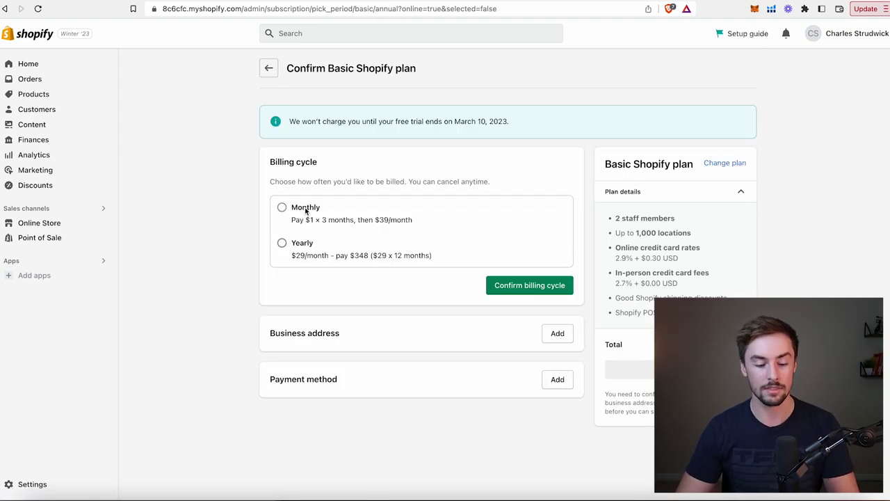
click(306, 210)
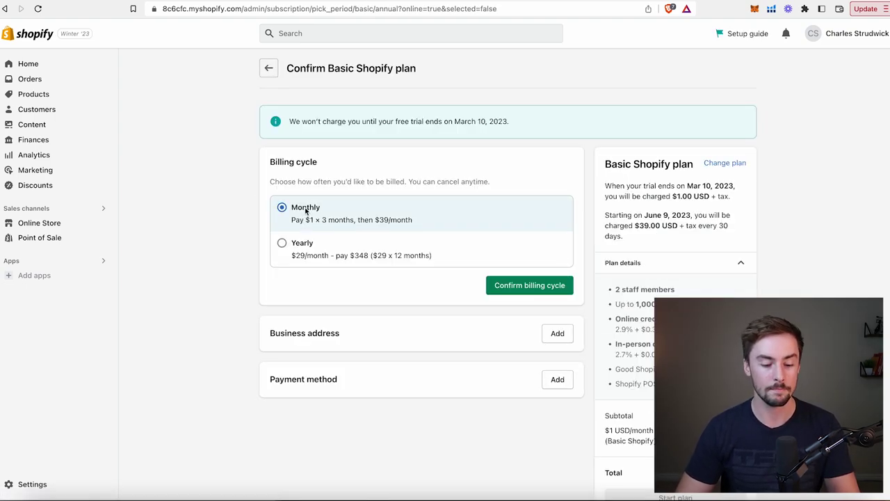
click(524, 292)
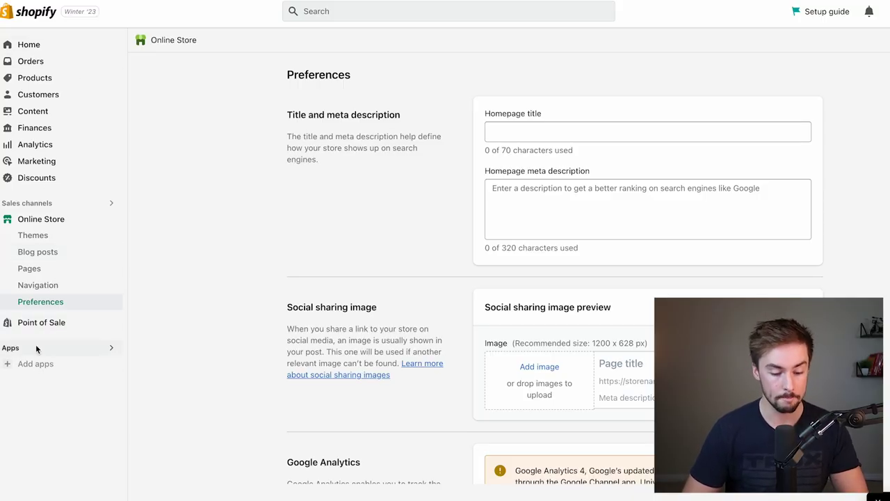
Install the DSers-AliExpress Dropshipping app on the store and start with its free Basic plan
click(29, 364)
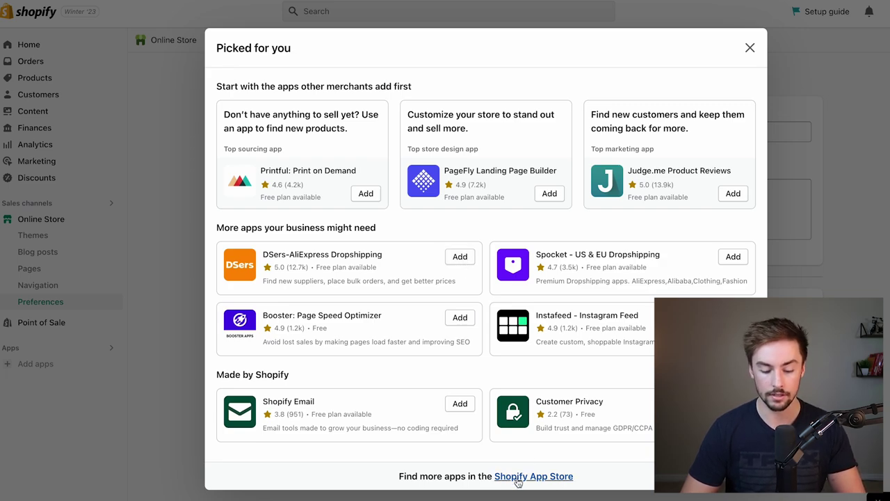
click(460, 257)
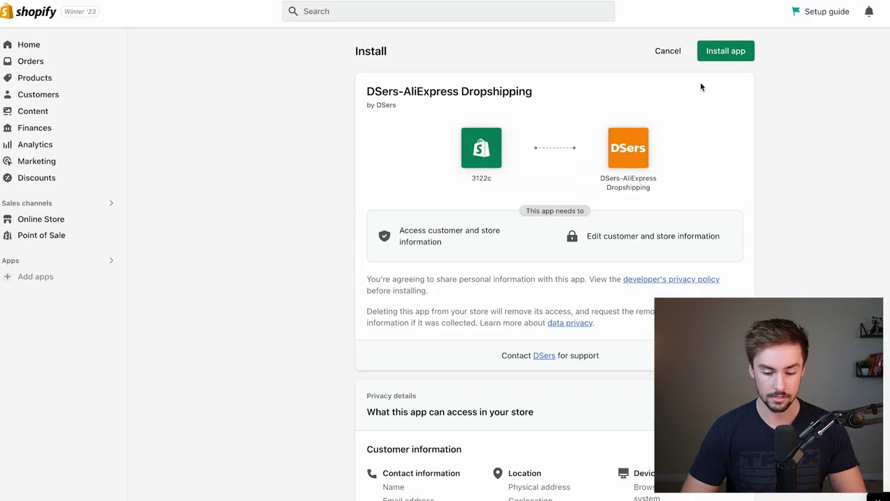
click(728, 49)
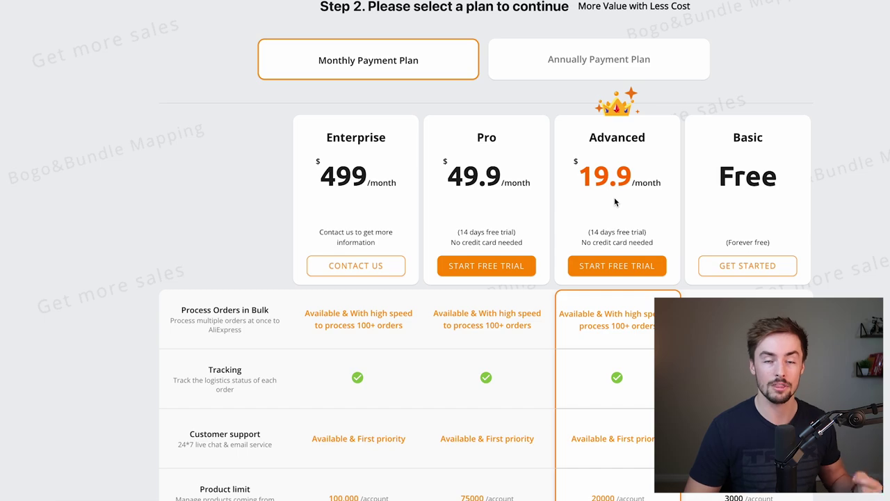
scroll(748, 252, down, 1)
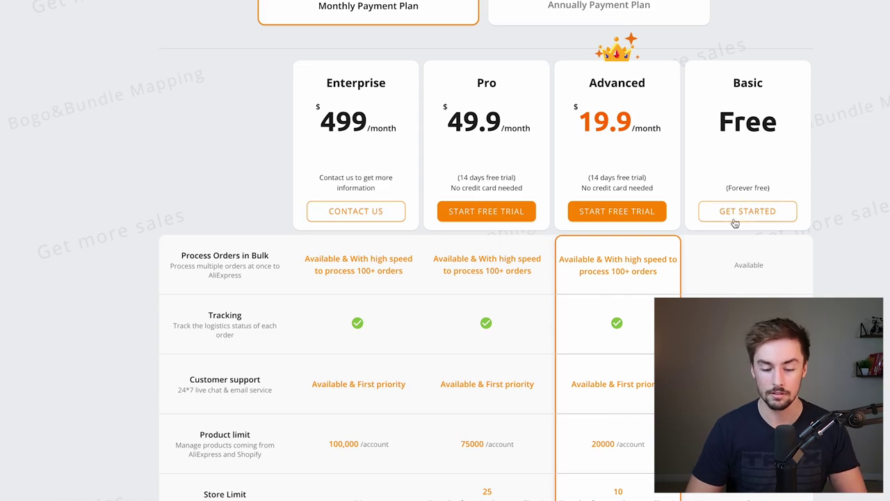
click(762, 212)
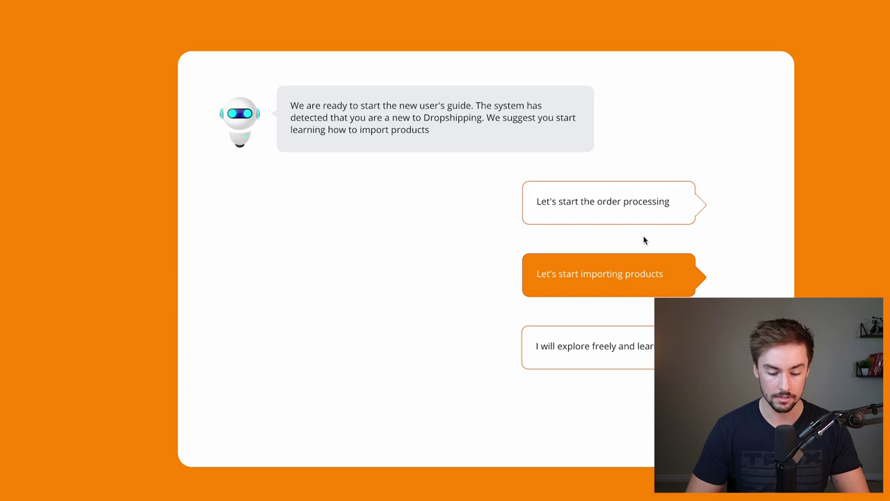
Go through the DSers tutorial on importing products and decline the order-processing tutorial
click(606, 273)
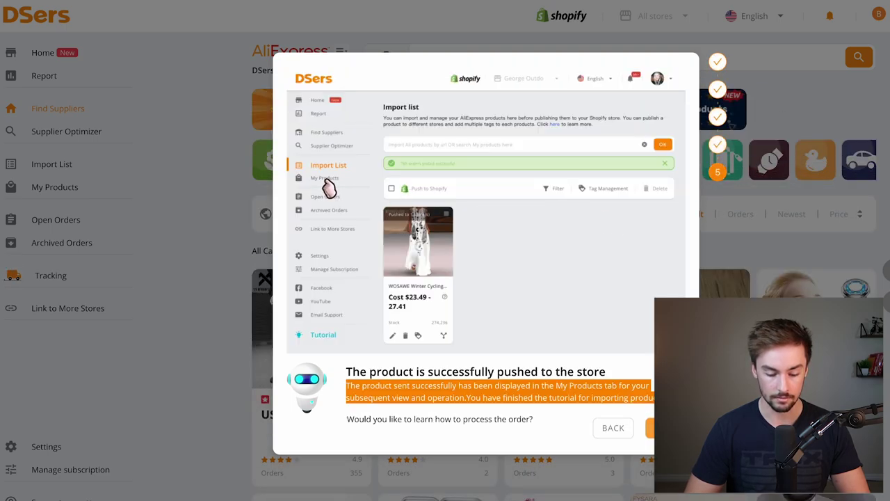
click(650, 428)
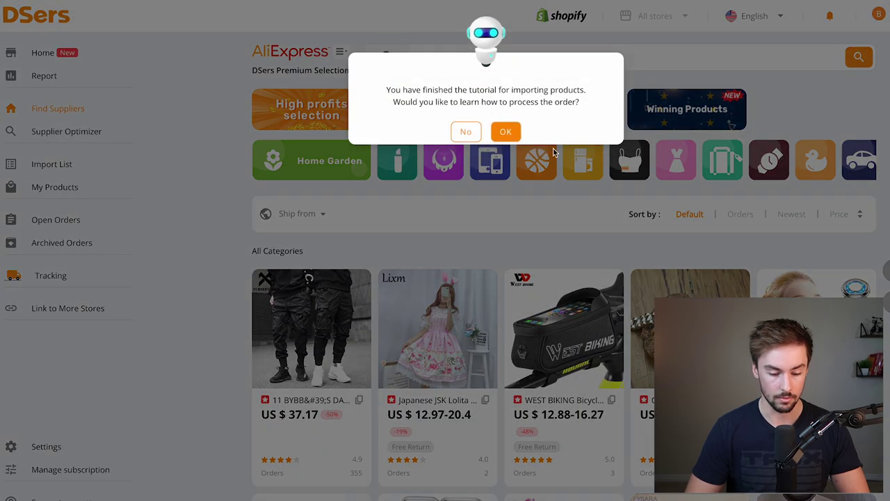
click(465, 131)
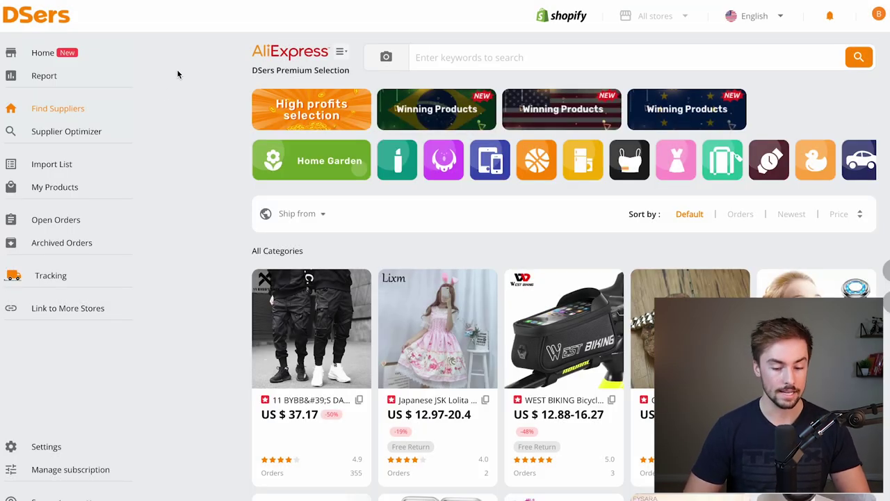
Search AliExpress for "love necklace"
scroll(327, 121, down, 1)
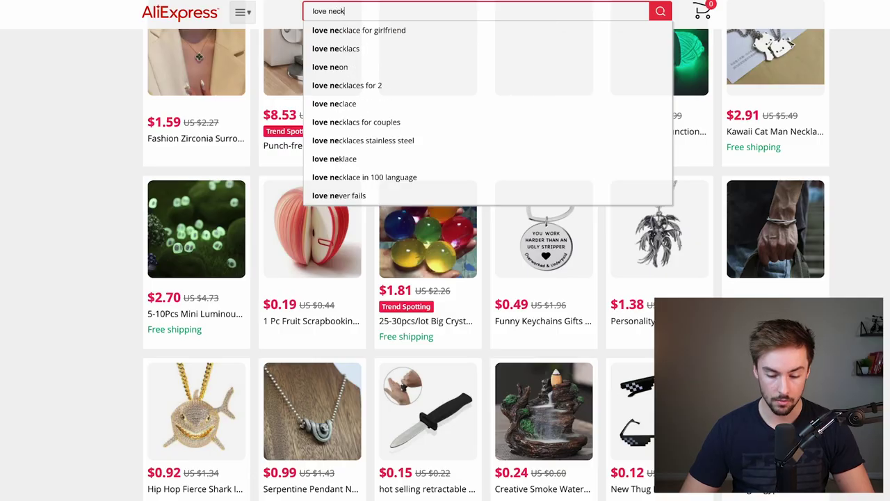
text(cklace)
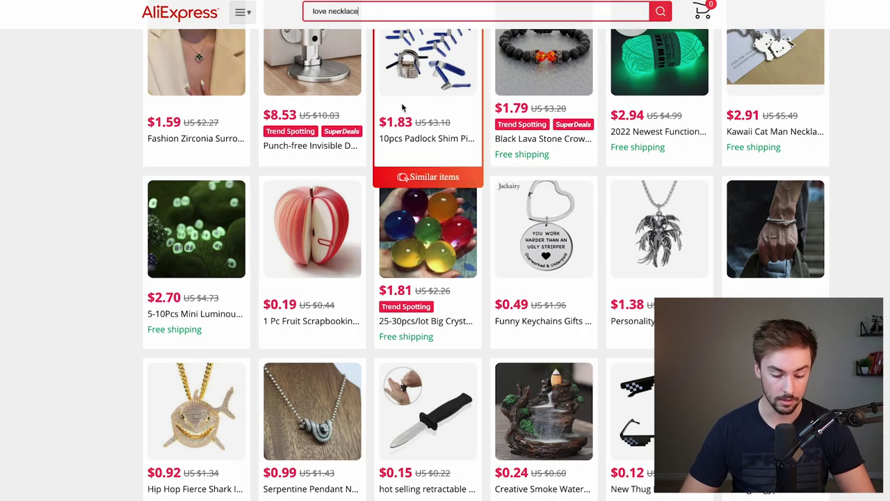
key(Return)
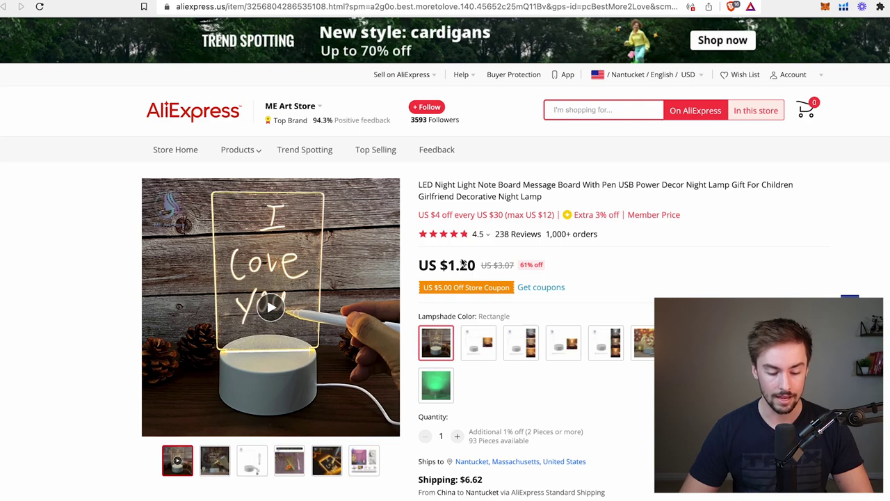
Import the AliExpress LED night light note board into the DSers import list by its URL and select it there
drag(451, 267, 477, 269)
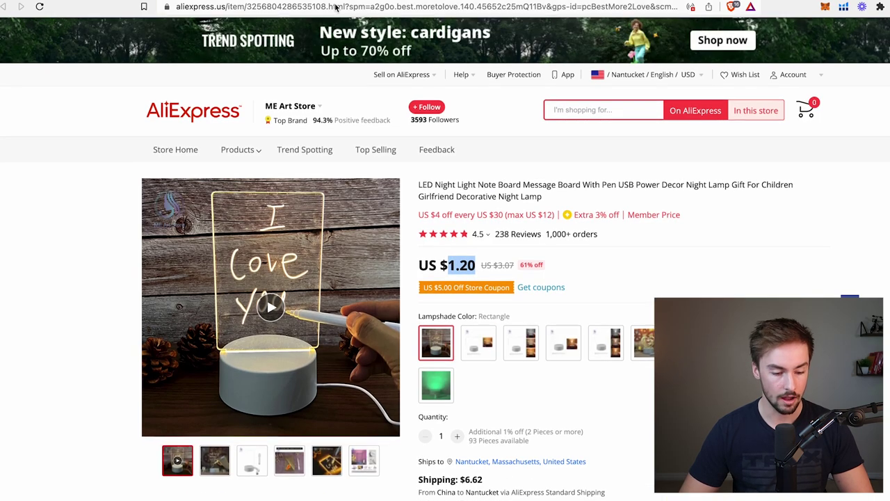
click(334, 6)
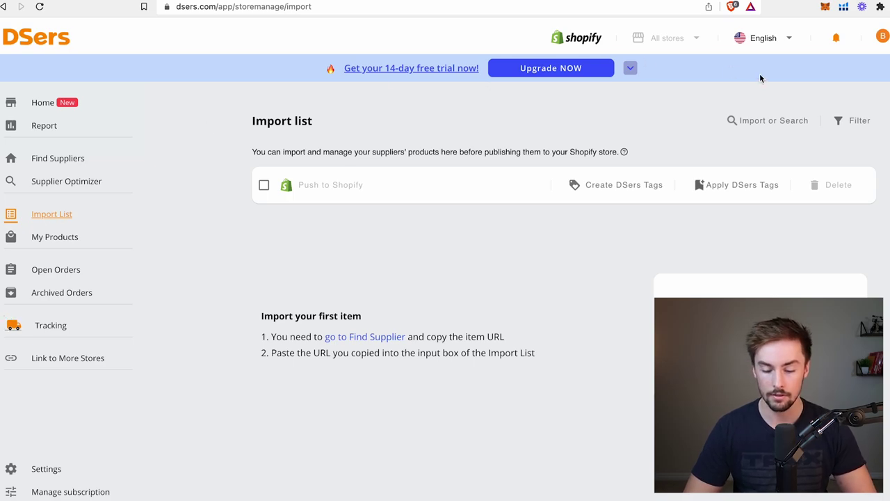
click(771, 123)
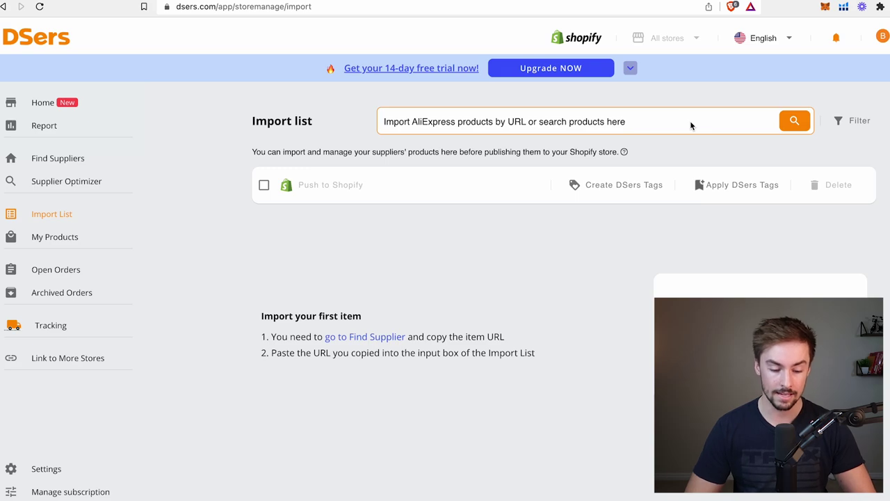
key(super+v)
click(795, 122)
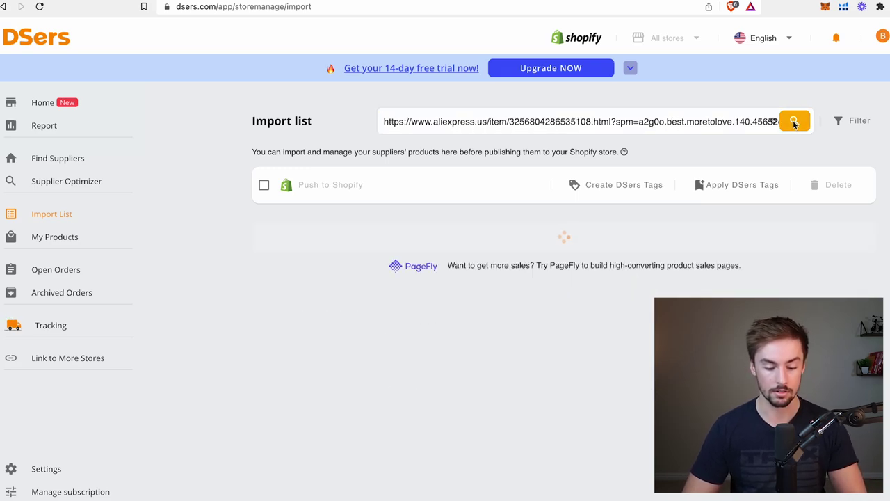
scroll(560, 262, down, 2)
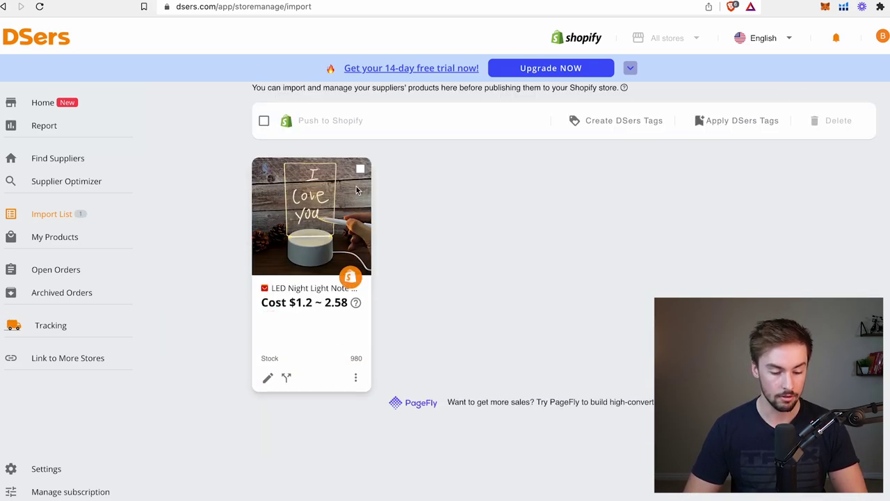
click(317, 277)
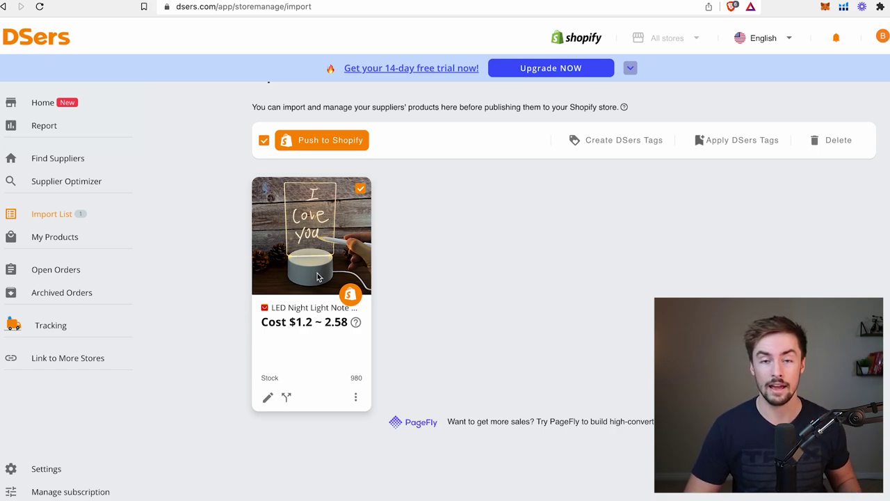
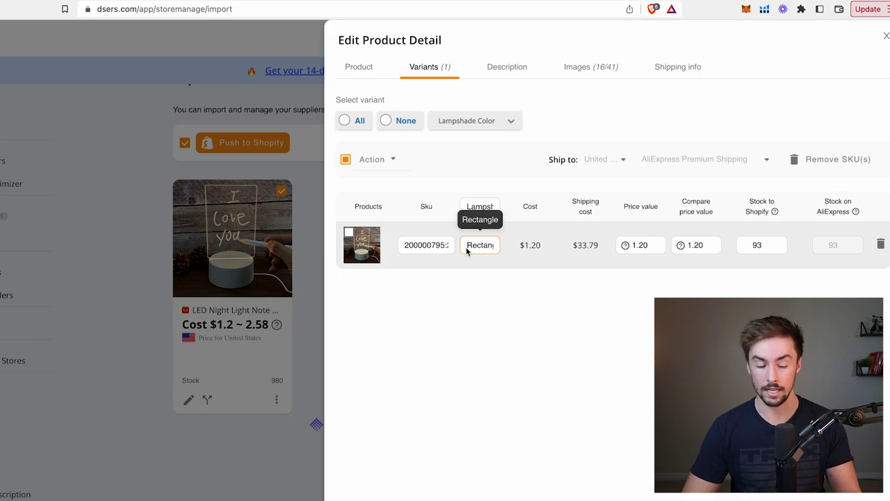
Check the Rectangle variant's shipping cost against AliExpress, and set its price to 24.95 and compare price to 49.99
drag(576, 247, 588, 250)
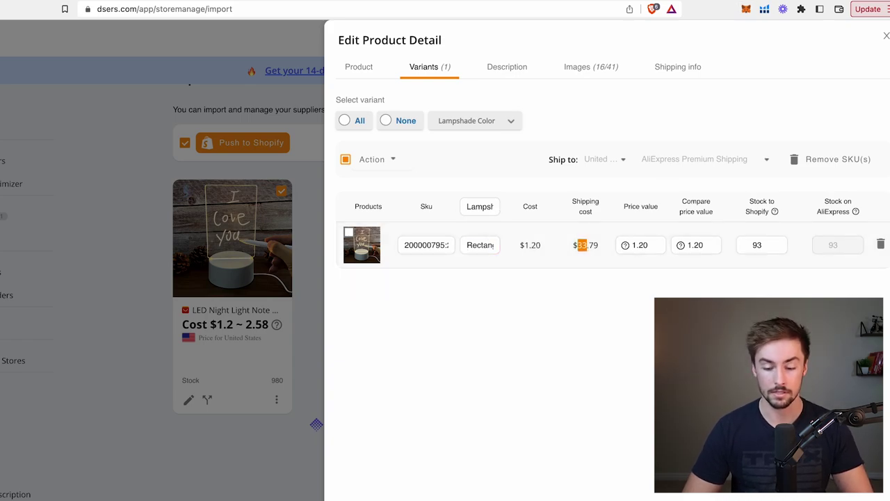
key(ctrl+Tab)
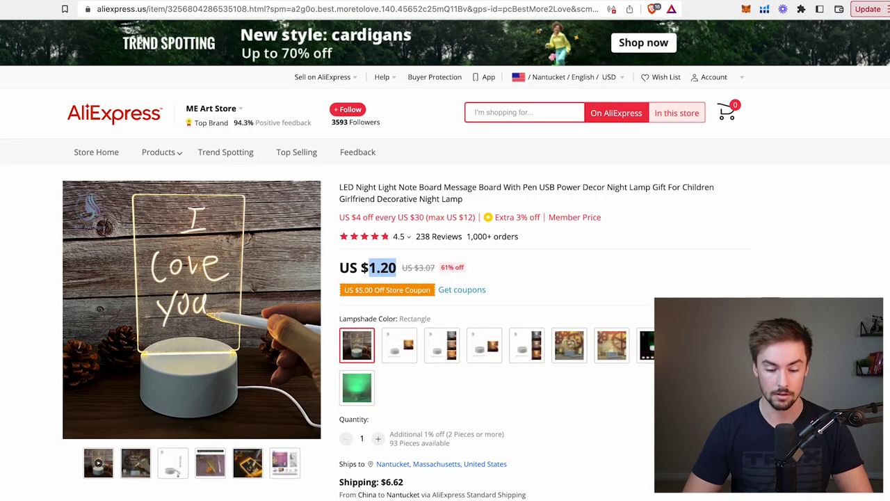
key(ctrl+shift+Tab)
double_click(638, 245)
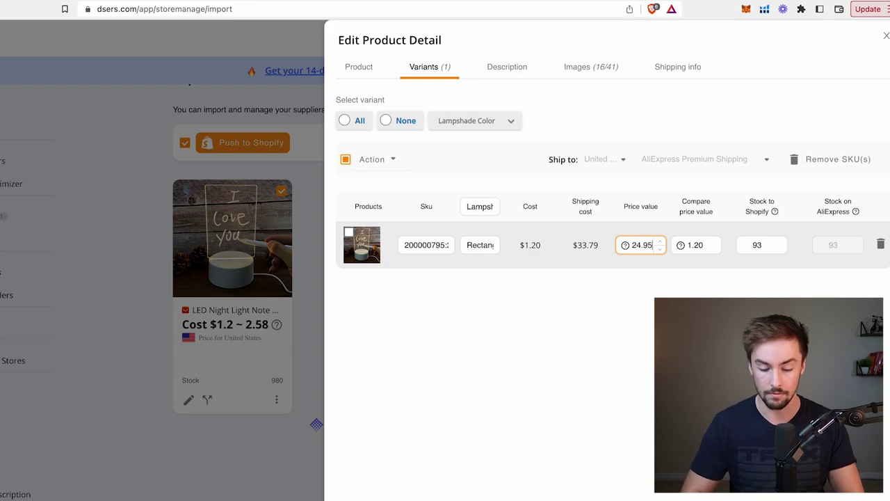
double_click(695, 247)
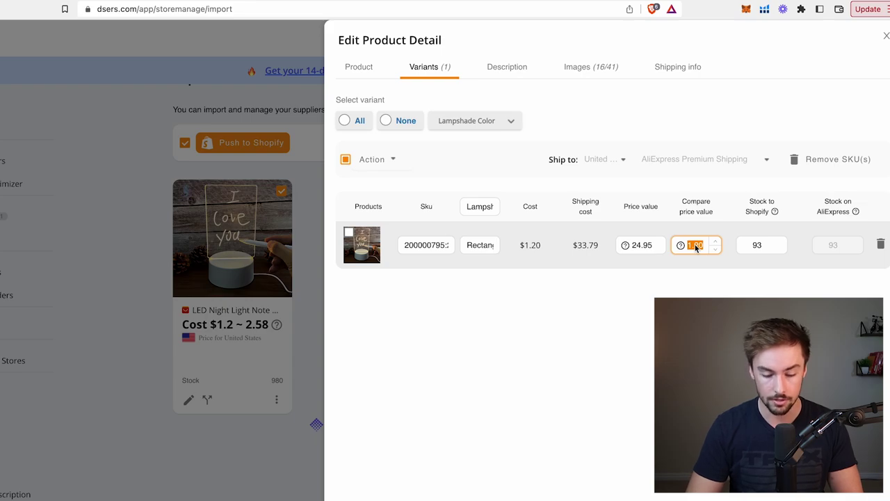
text(49.99)
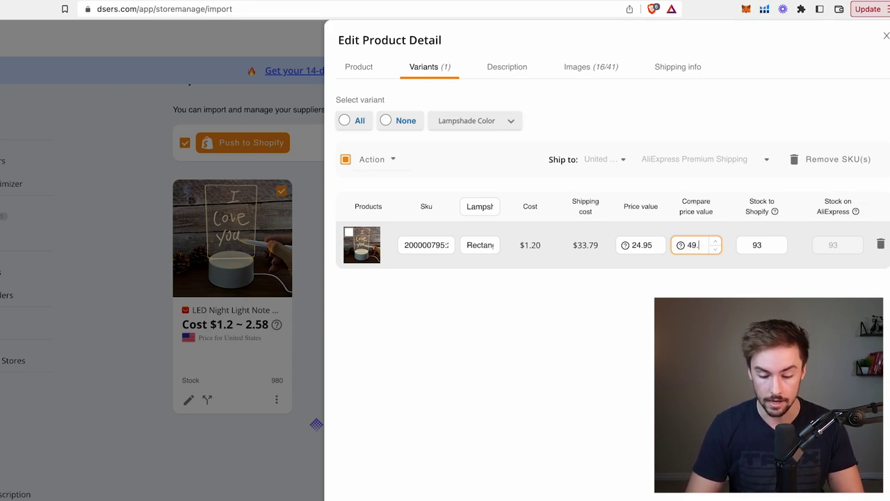
click(521, 78)
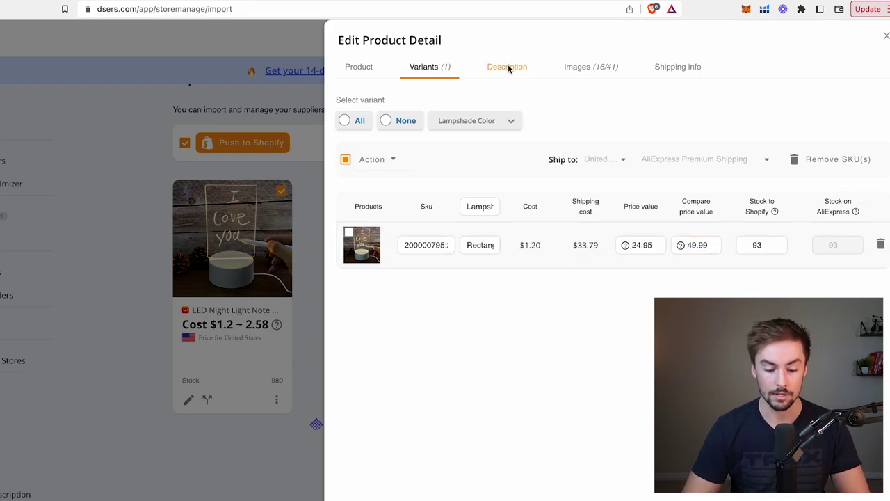
Review the note board's description in DSers, uncheck all but six of its product images, and save the edits
click(509, 67)
scroll(419, 208, down, 3)
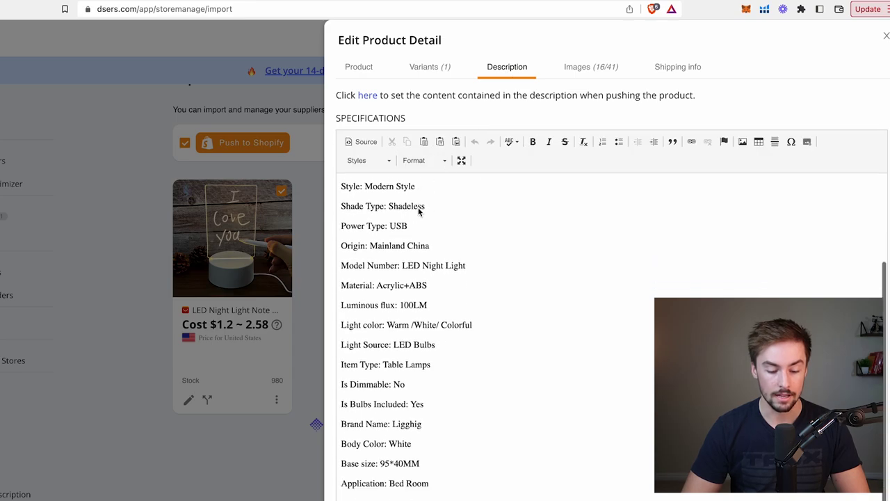
scroll(419, 212, up, 3)
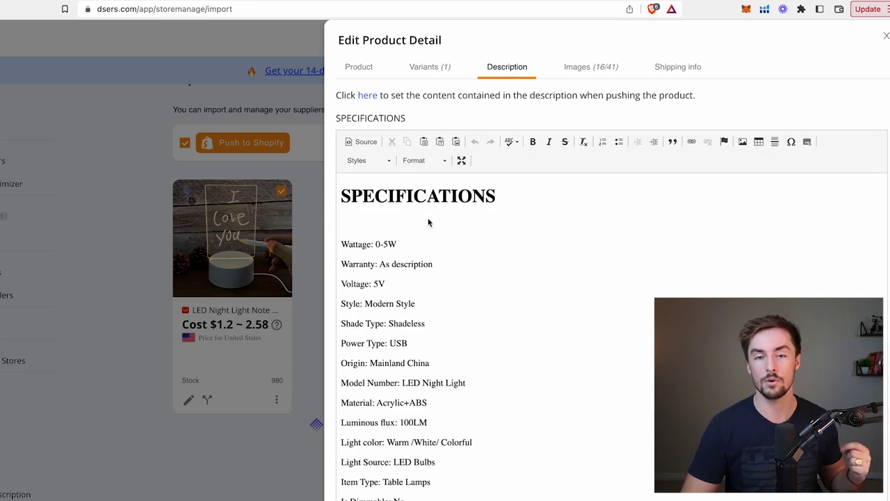
click(588, 77)
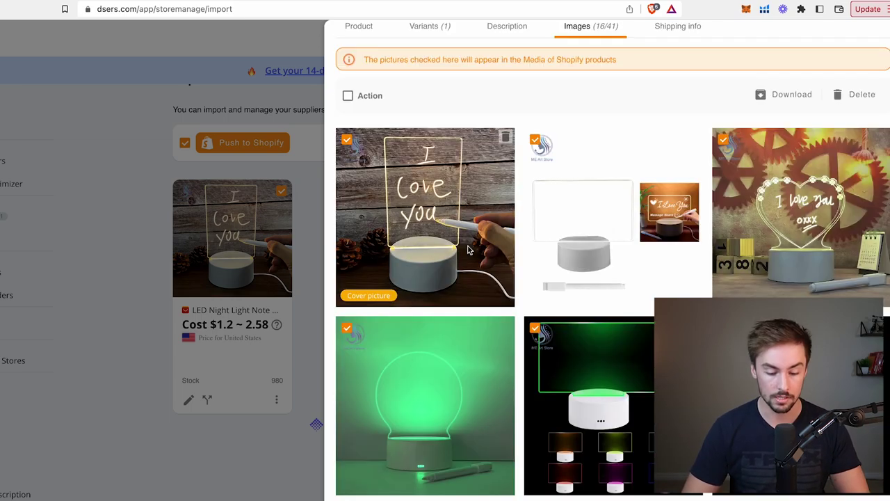
click(535, 141)
click(723, 140)
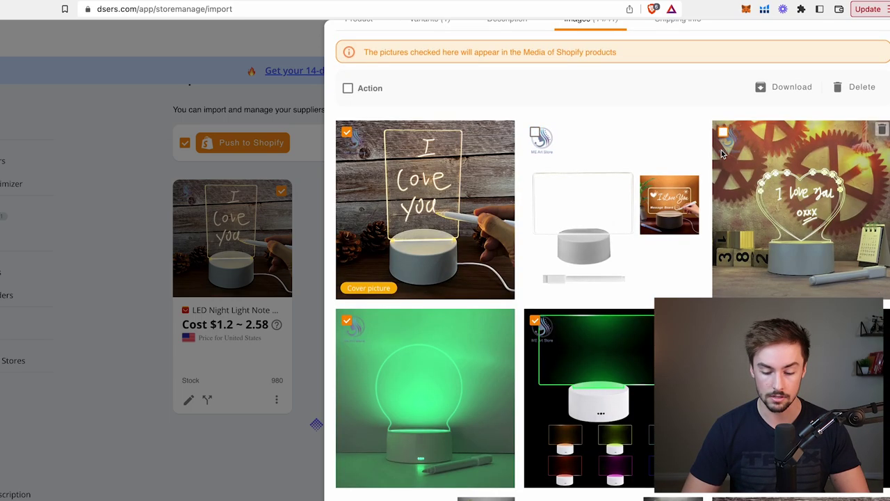
scroll(580, 294, down, 3)
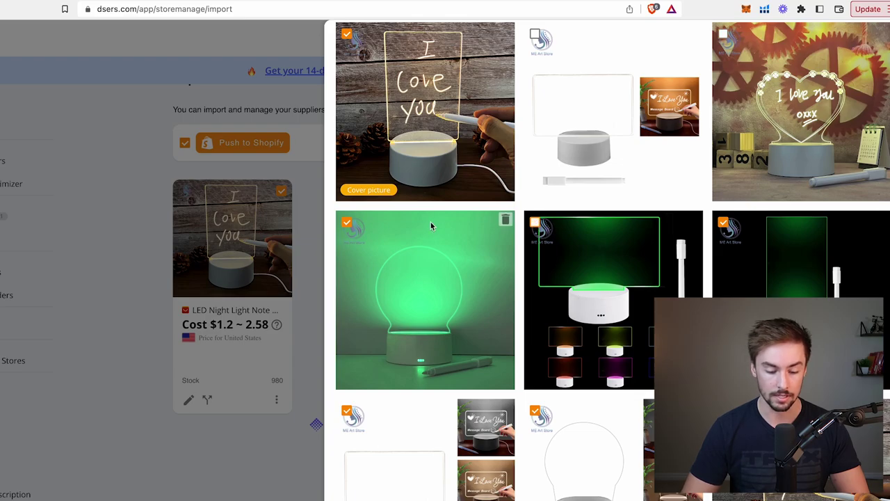
scroll(345, 222, down, 7)
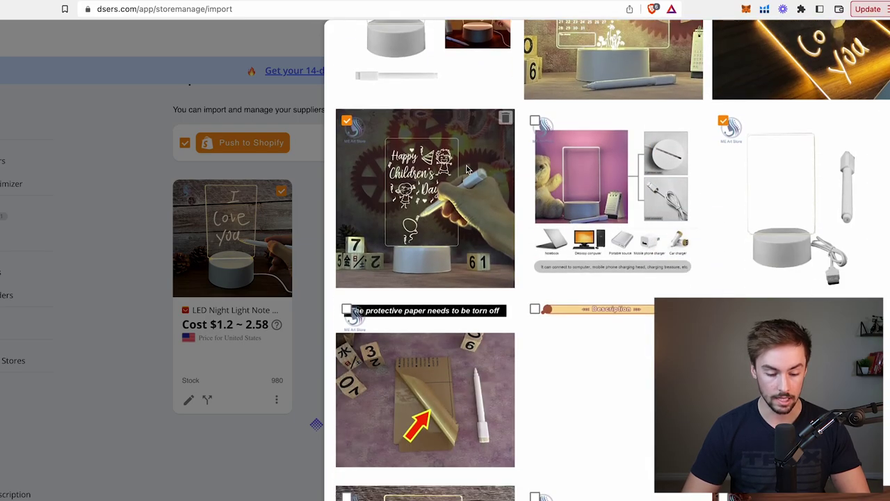
scroll(467, 170, up, 10)
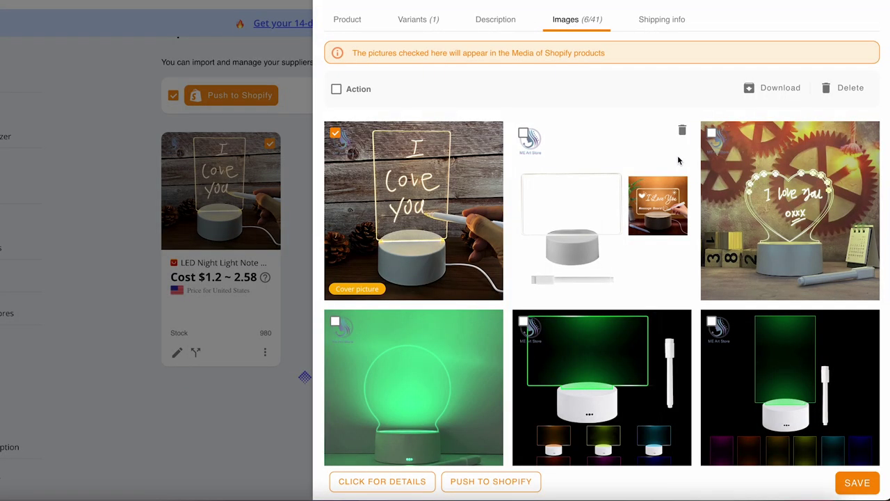
click(856, 482)
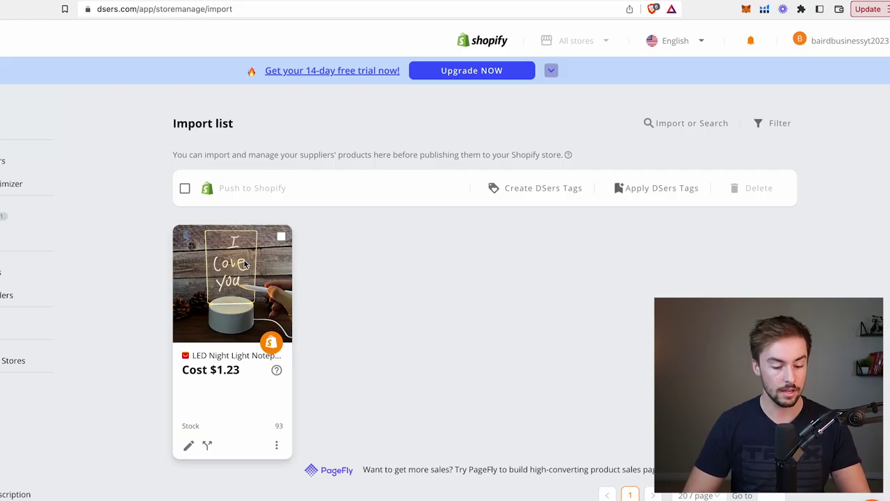
Push the LED night light to the Shopify store with continued selling when out of stock and publishing to the Online Store enabled
click(281, 236)
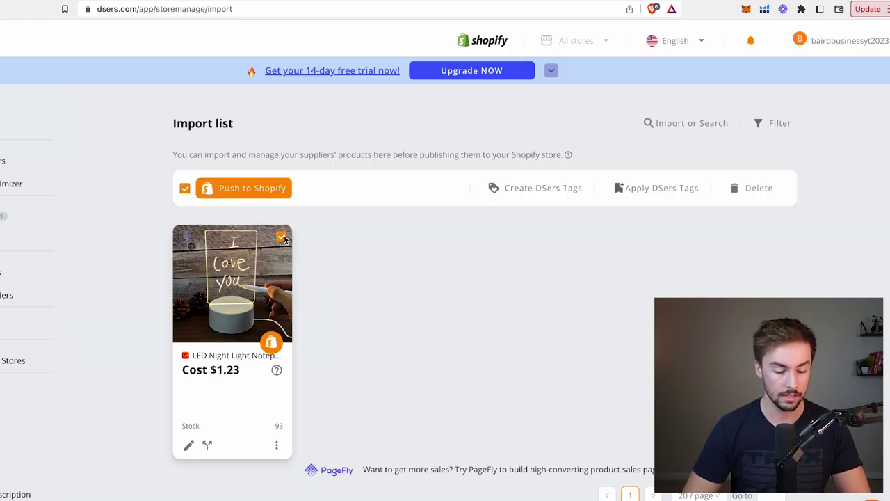
click(265, 188)
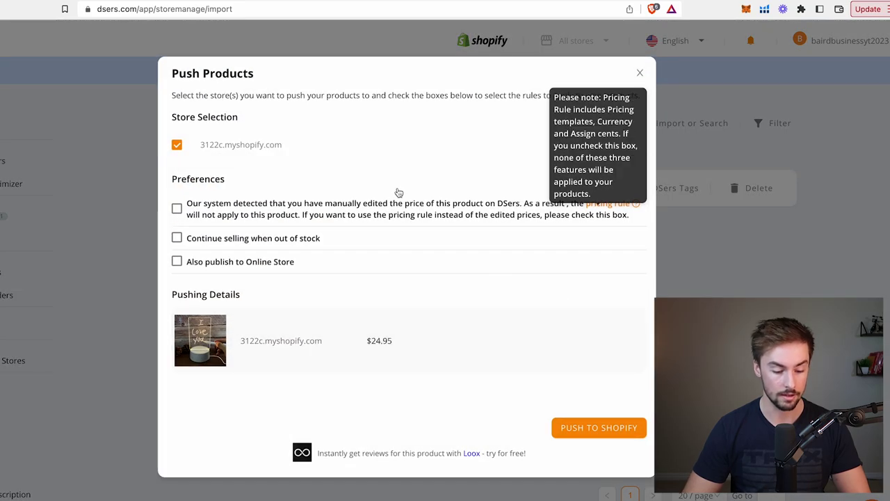
click(177, 238)
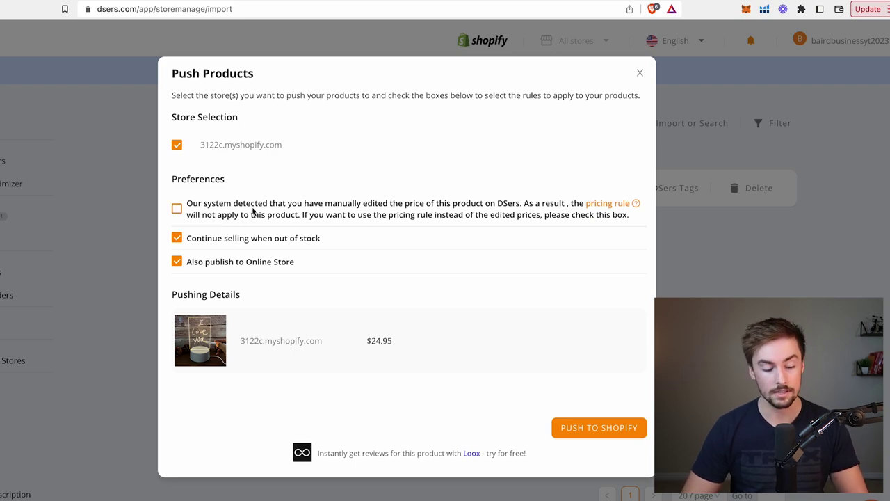
click(610, 423)
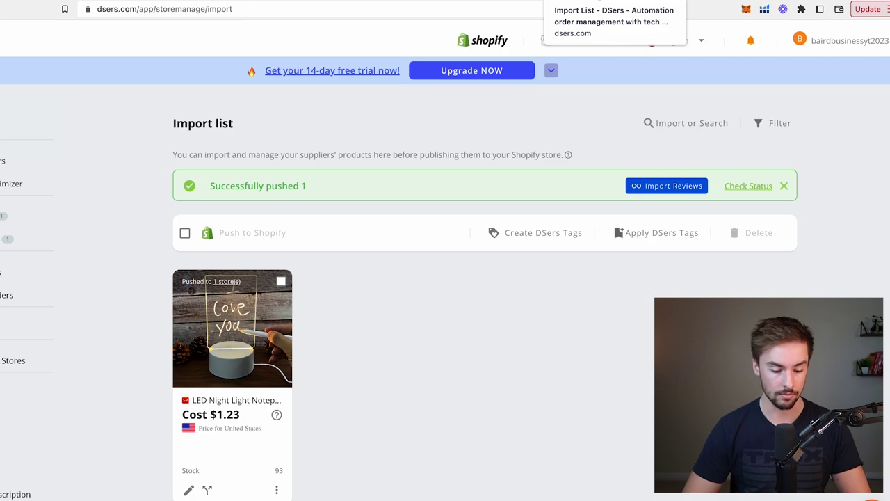
Open the LED Night Light Notepad product in the Shopify admin and clear its entire description
click(591, 2)
click(44, 93)
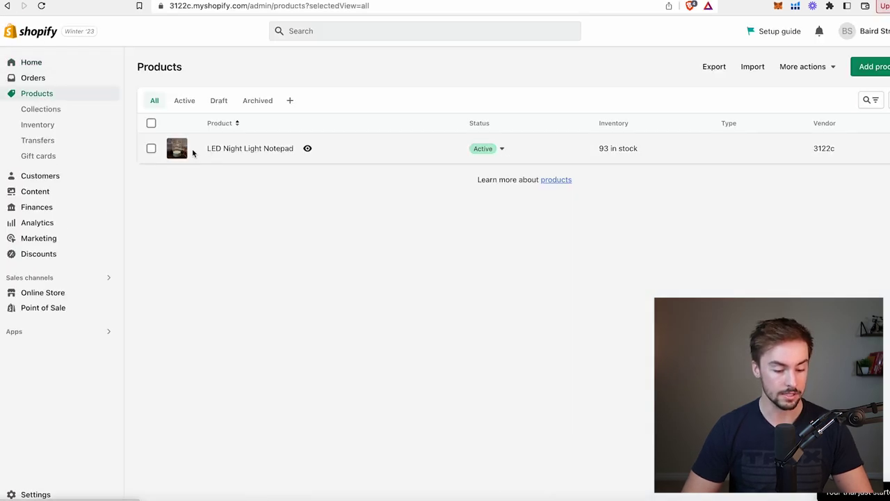
click(249, 148)
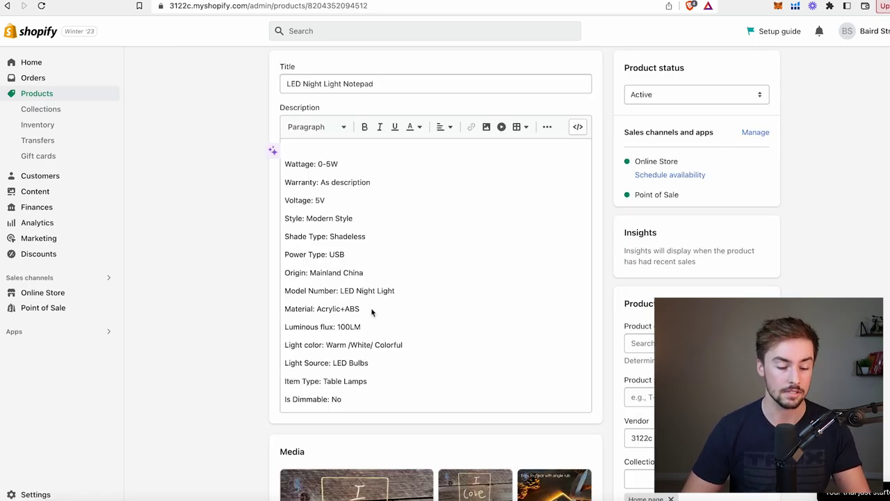
drag(377, 401, 274, 130)
key(BackSpace)
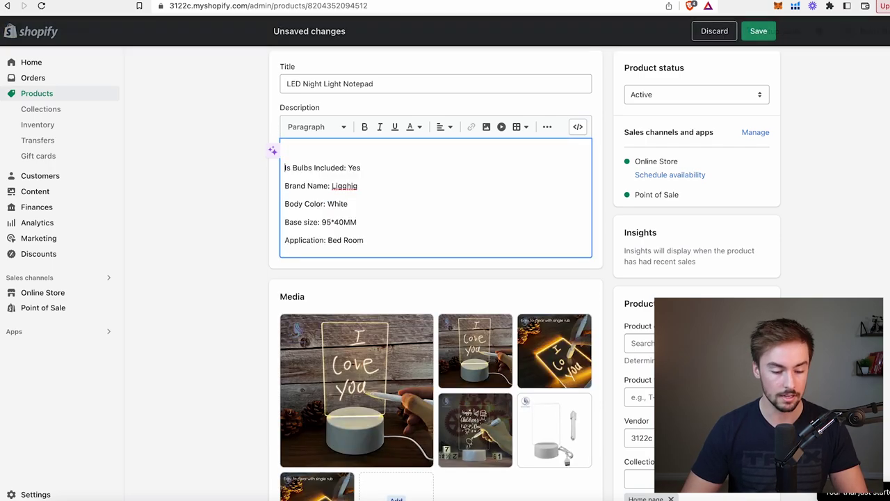
key(ctrl+a)
key(BackSpace)
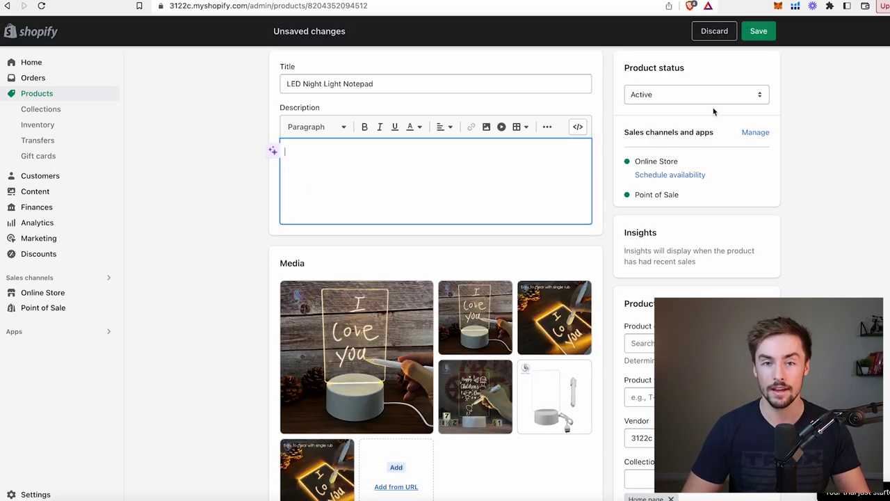
Open the Bluegear store's LED Night Lights Note Board page and read its description and features
key(ctrl+Tab)
click(351, 178)
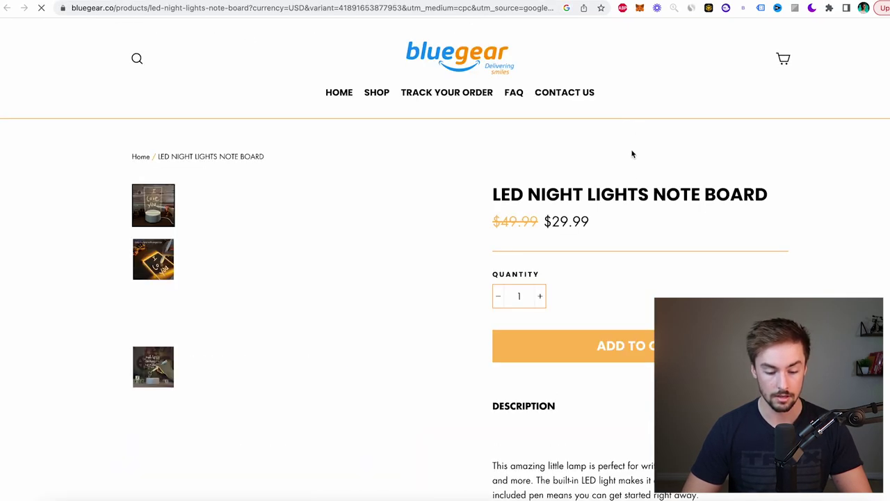
scroll(642, 241, down, 3)
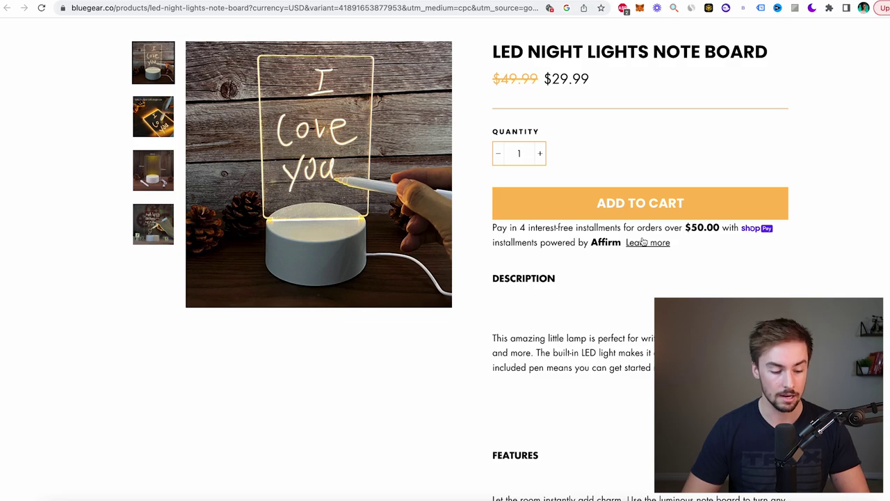
scroll(494, 302, down, 5)
scroll(494, 304, up, 3)
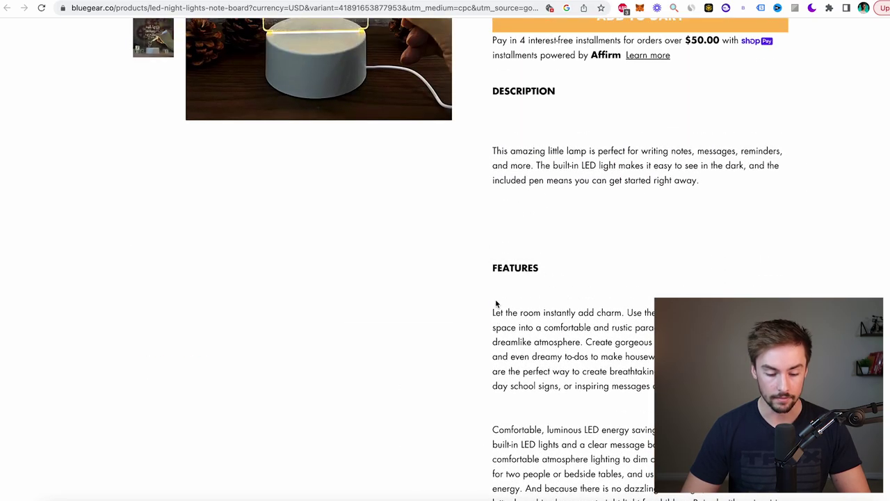
scroll(488, 214, up, 2)
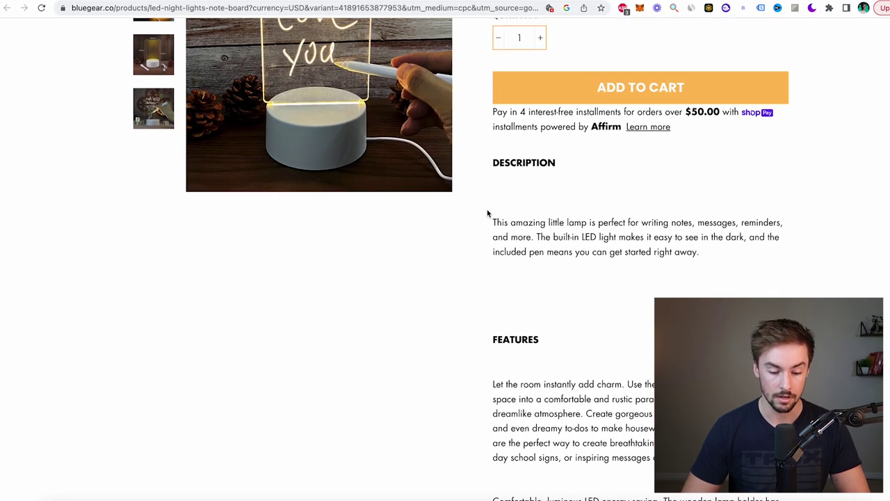
Copy the product details from Dropkartt's rewritable note board page into the Shopify product's description
right_click(815, 2)
click(835, 103)
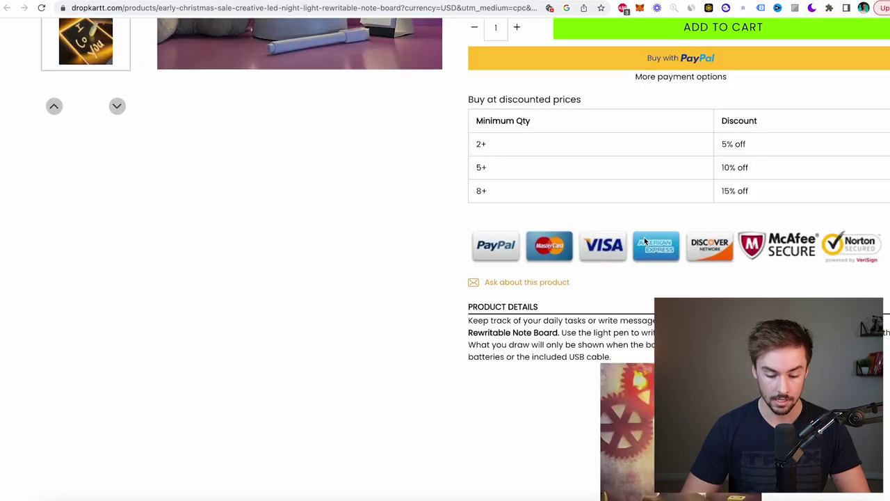
scroll(643, 238, down, 5)
scroll(742, 222, down, 5)
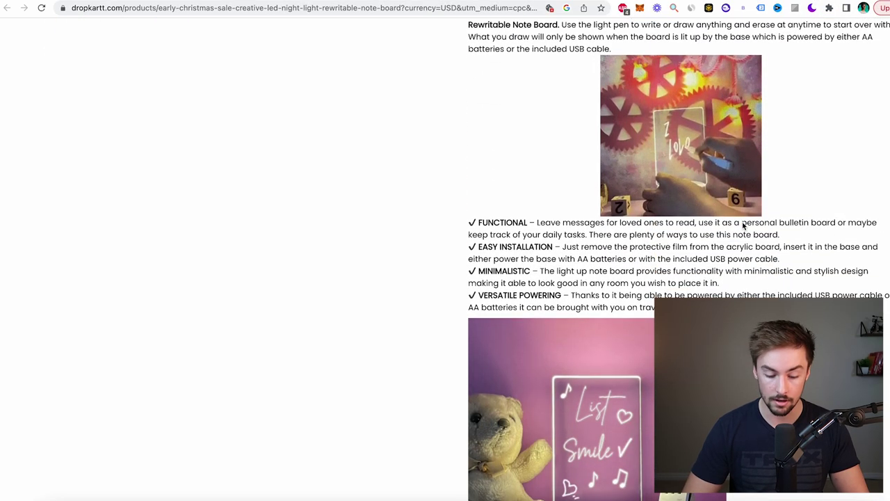
scroll(632, 366, down, 3)
scroll(632, 366, up, 6)
drag(801, 353, 419, 488)
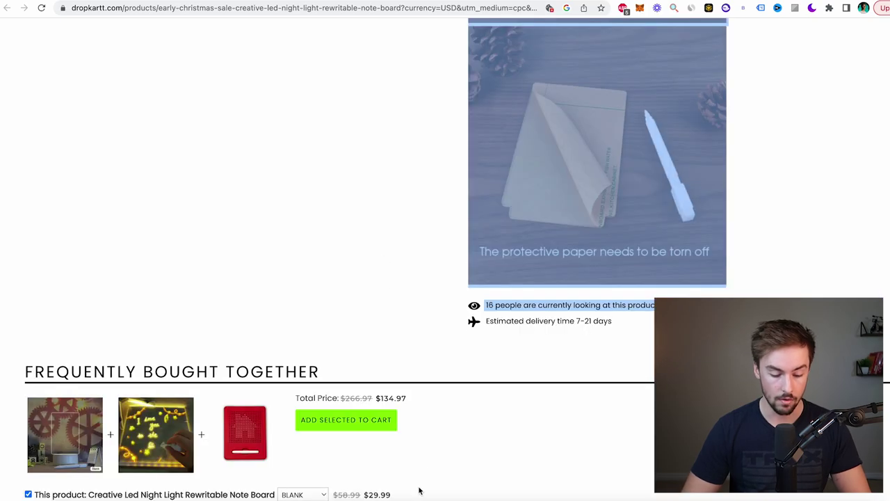
key(ctrl+Tab)
key(ctrl+v)
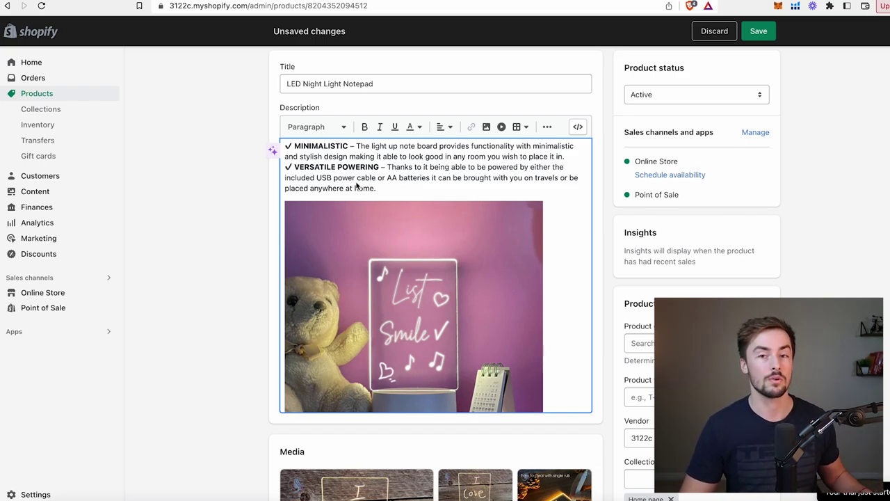
Delete the surplus images around the specifications and the "16 people are currently looking at this product" line from the description
scroll(375, 198, down, 1)
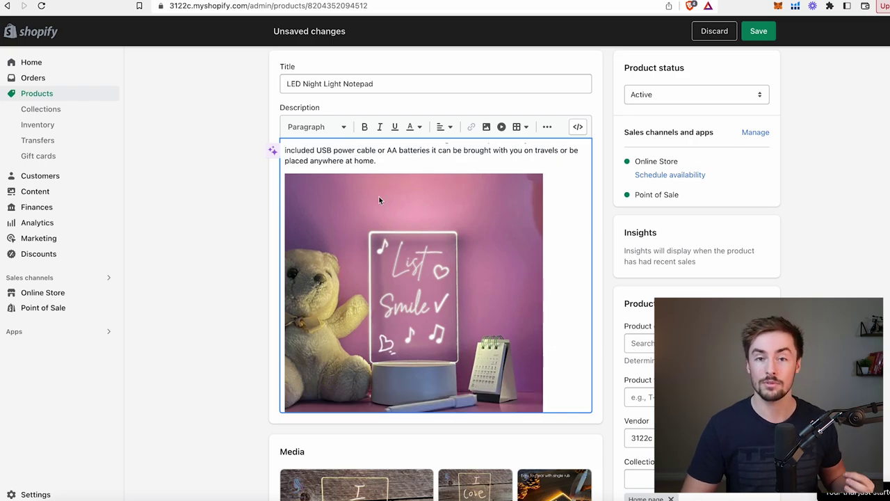
scroll(378, 200, down, 5)
click(450, 256)
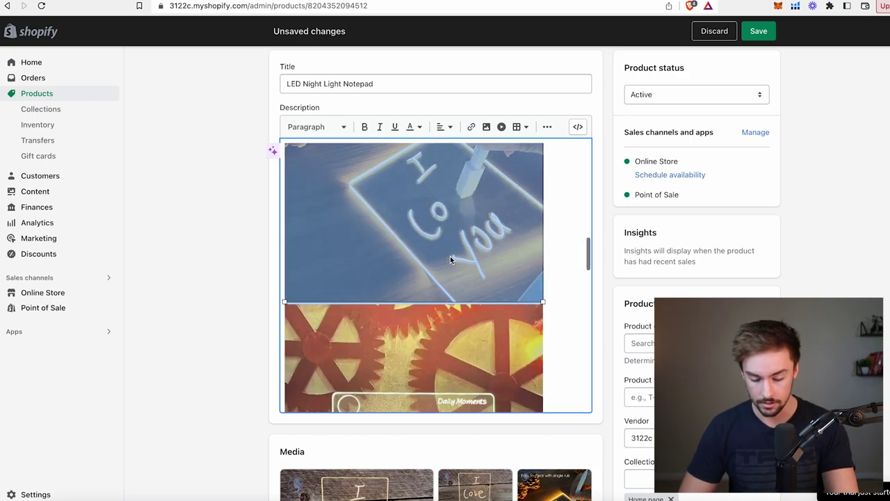
scroll(450, 256, up, 3)
click(473, 244)
scroll(466, 293, down, 5)
click(480, 229)
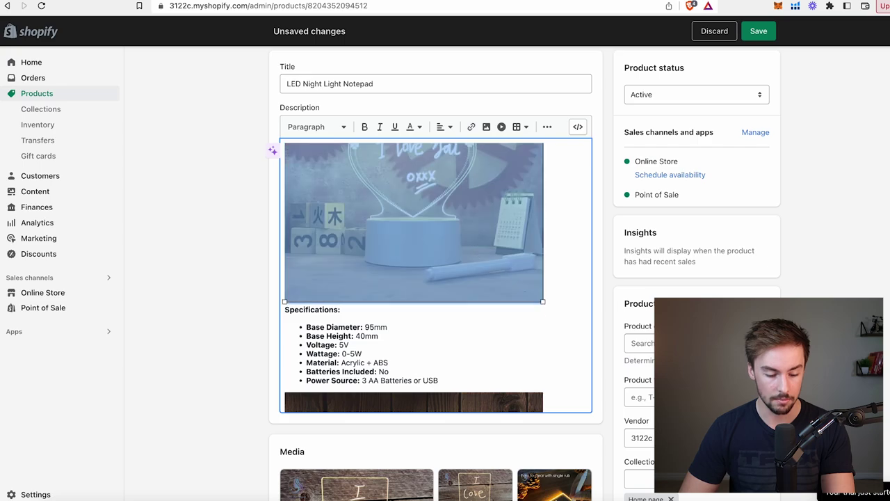
scroll(482, 223, down, 5)
scroll(482, 223, down, 5)
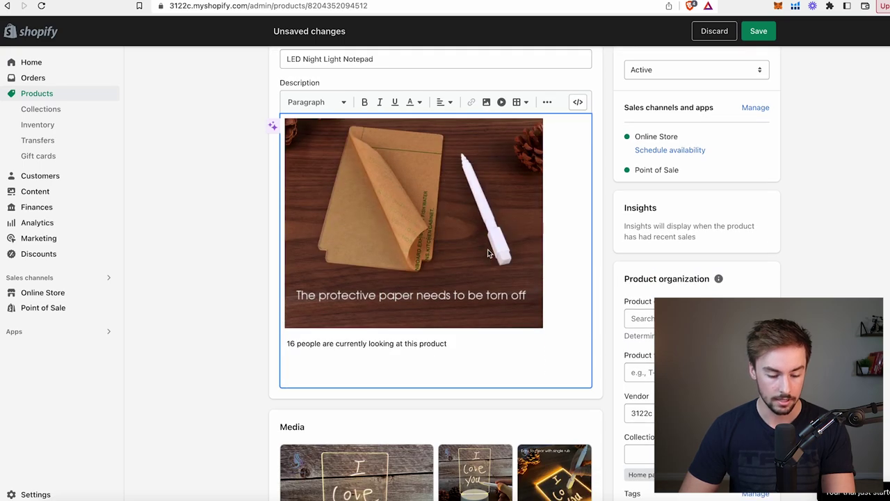
triple_click(460, 376)
key(BackSpace)
key(BackSpace)
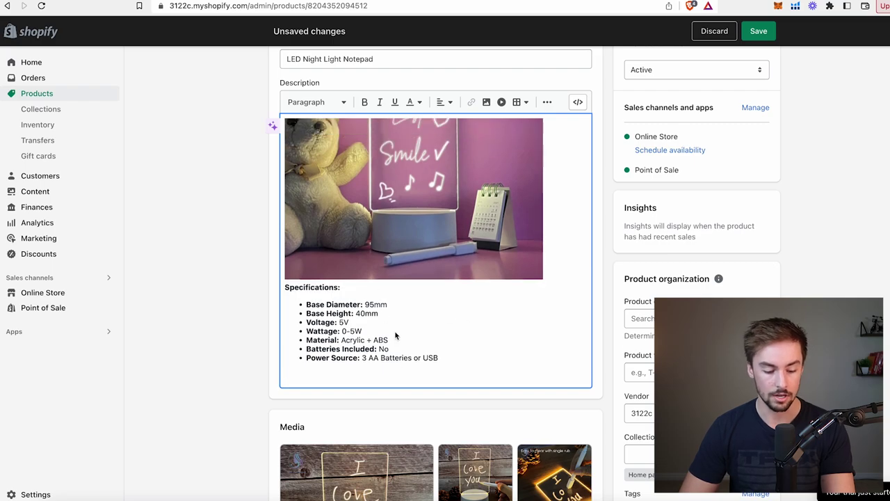
Move the FUNCTIONAL paragraph in the description onto its own line below the gear-background image
scroll(395, 336, up, 6)
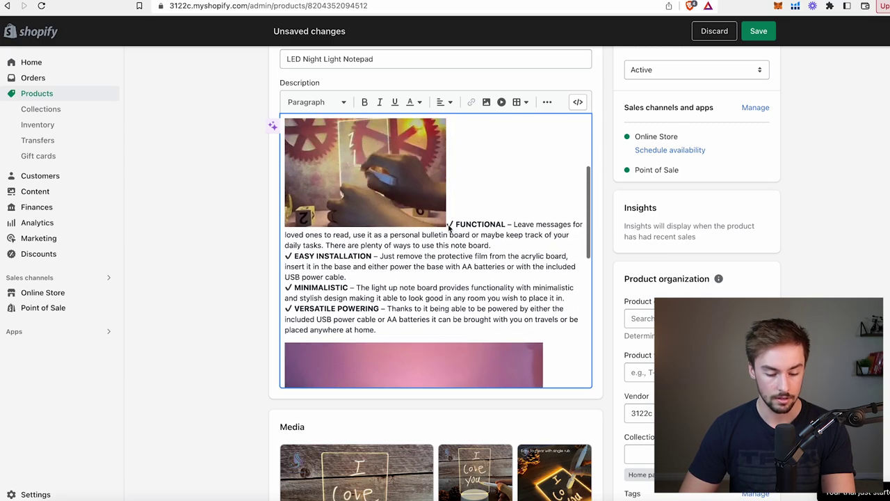
click(451, 225)
key(Return)
Turn off quantity tracking in the product's inventory settings and save the product changes
scroll(390, 278, down, 7)
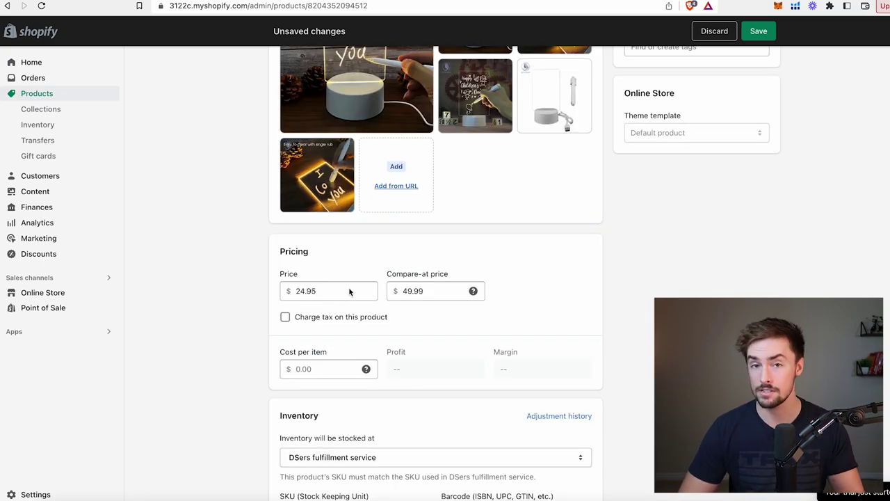
scroll(310, 298, down, 5)
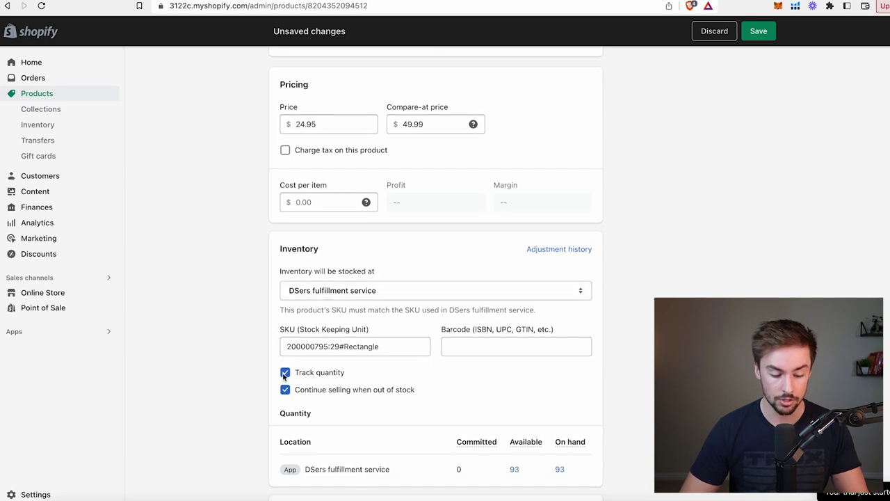
click(285, 374)
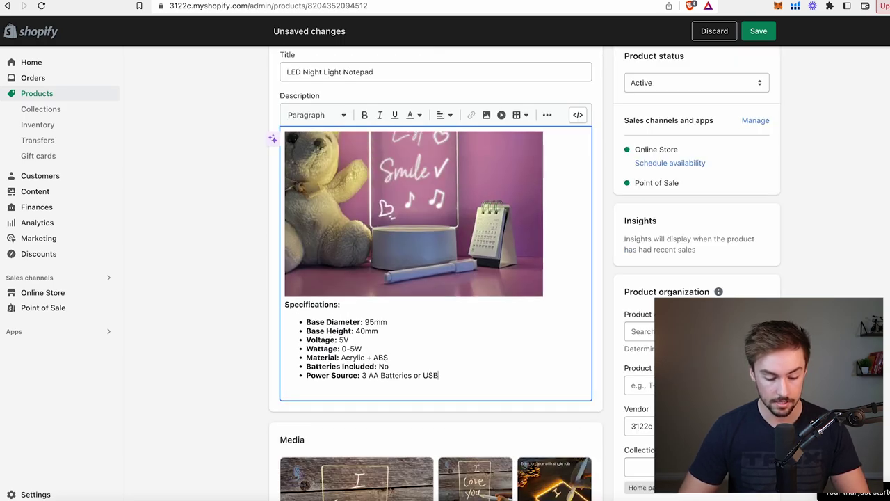
key(BackSpace)
scroll(338, 367, up, 10)
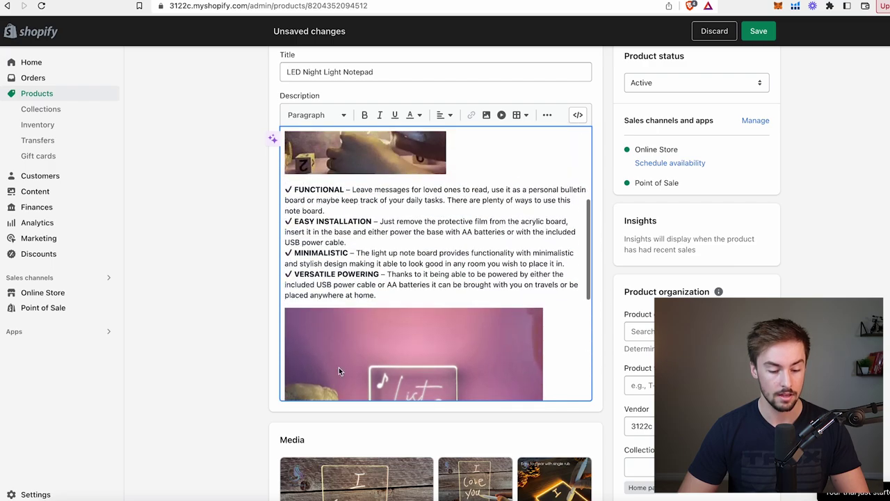
click(765, 35)
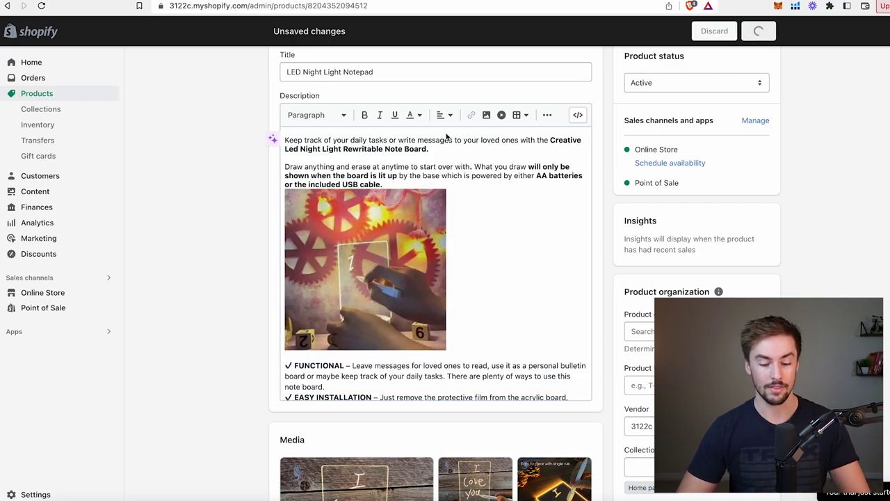
Preview the LED Night Light Notepad product page and examine its gallery images, pricing and description
click(600, 65)
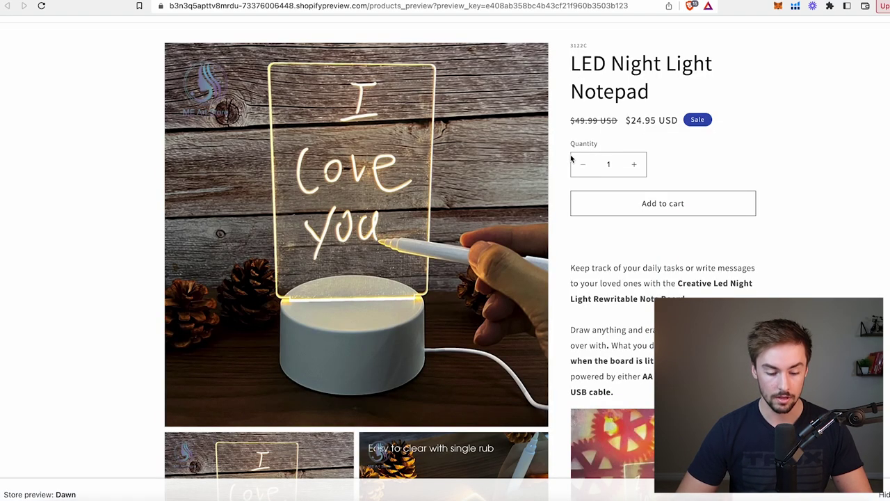
scroll(571, 159, down, 3)
scroll(571, 159, up, 1)
scroll(571, 159, up, 3)
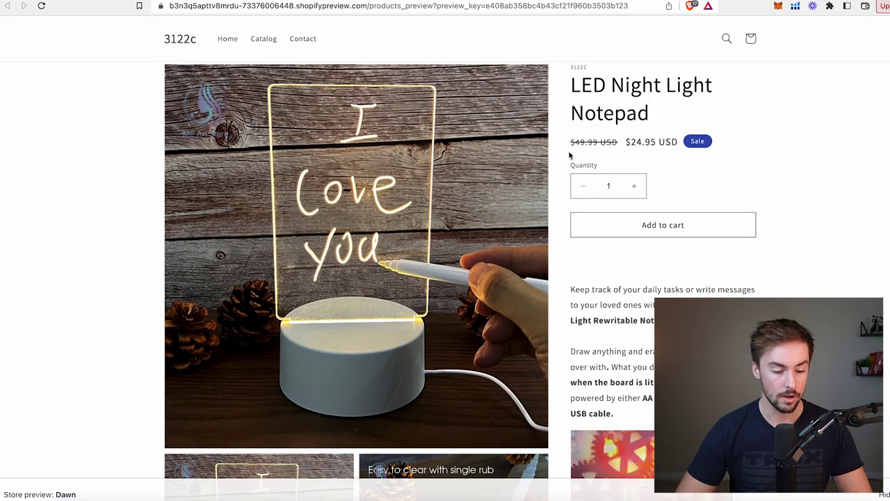
scroll(241, 387, down, 5)
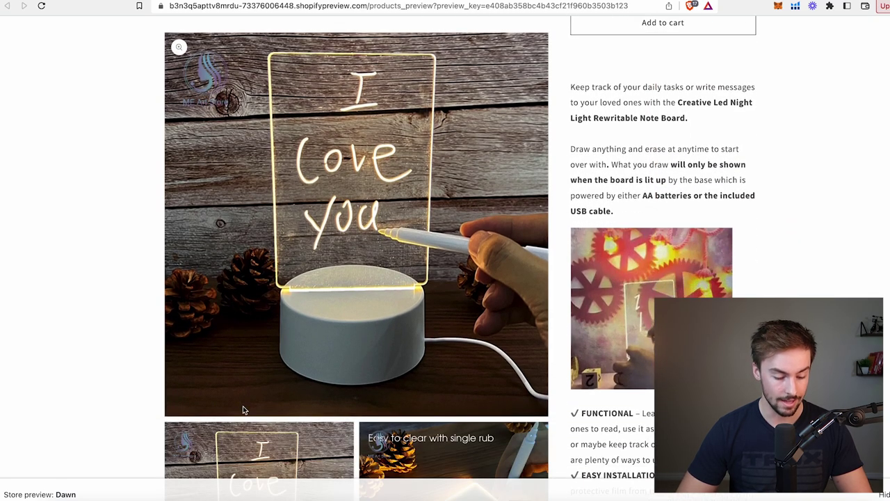
scroll(204, 389, down, 5)
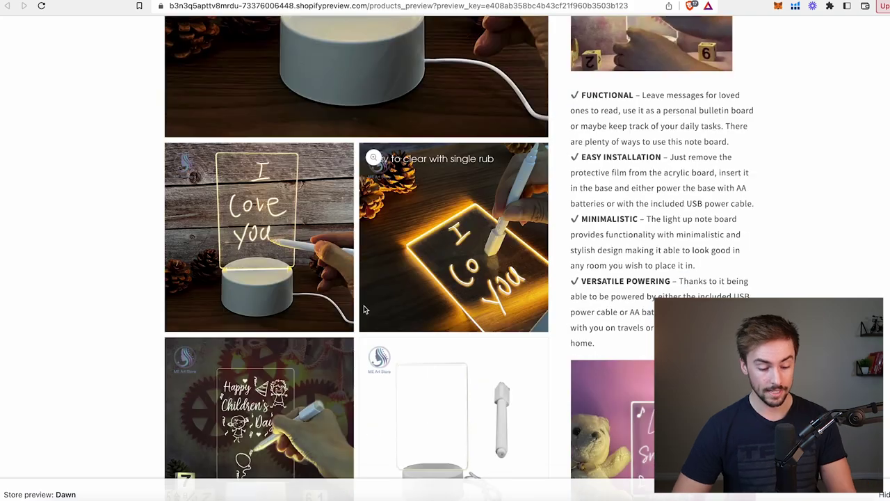
scroll(407, 362, down, 4)
scroll(285, 381, down, 2)
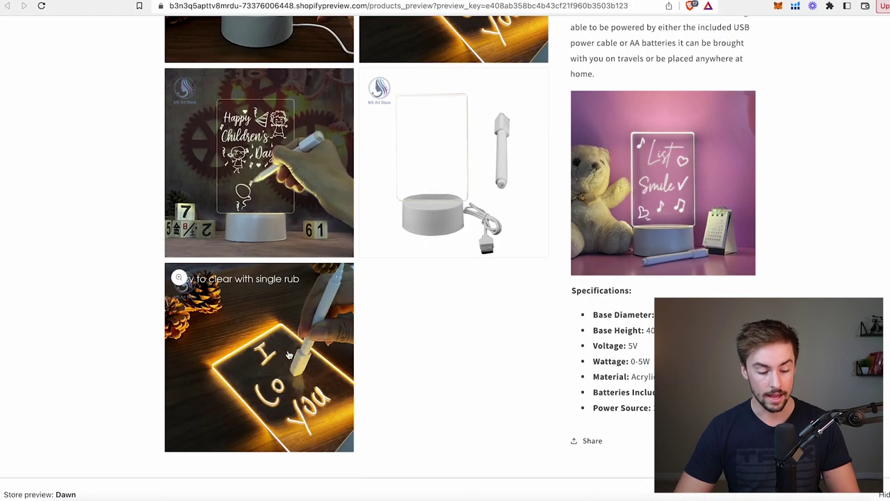
scroll(327, 424, up, 7)
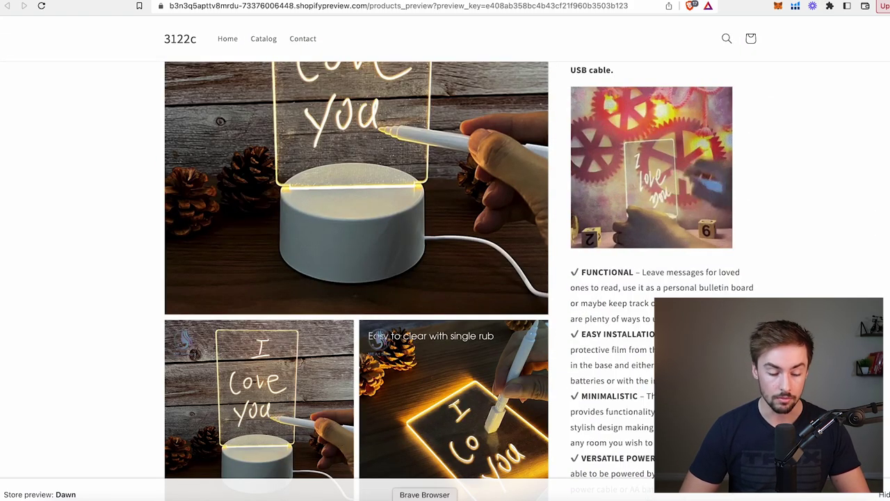
Switch to Chrome and copy the image address of bluegear's main "I Love You" note board photo
key(super+Tab)
click(782, 78)
scroll(782, 78, up, 10)
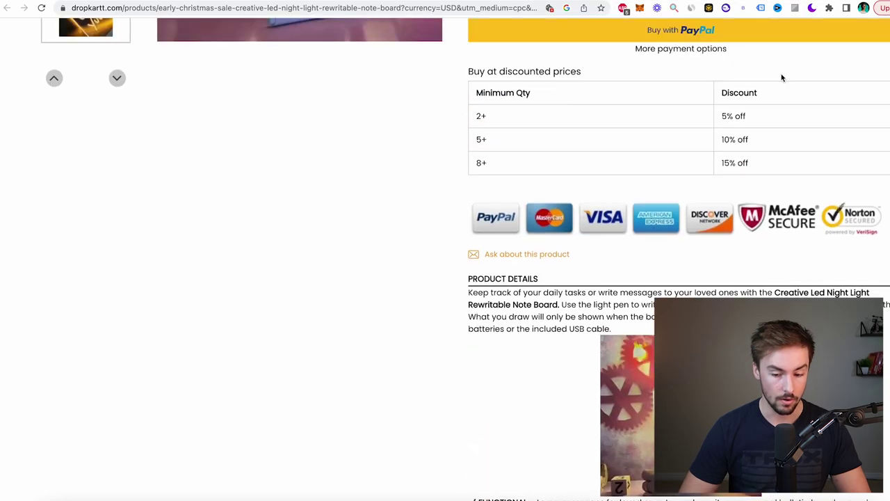
key(super+Tab)
right_click(316, 273)
click(363, 314)
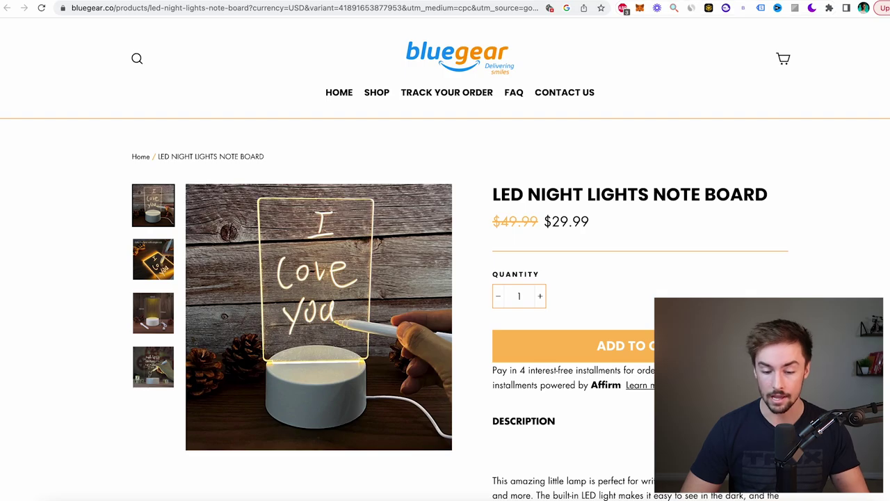
Return to the Shopify product and delete all existing images from its media
key(super+Tab)
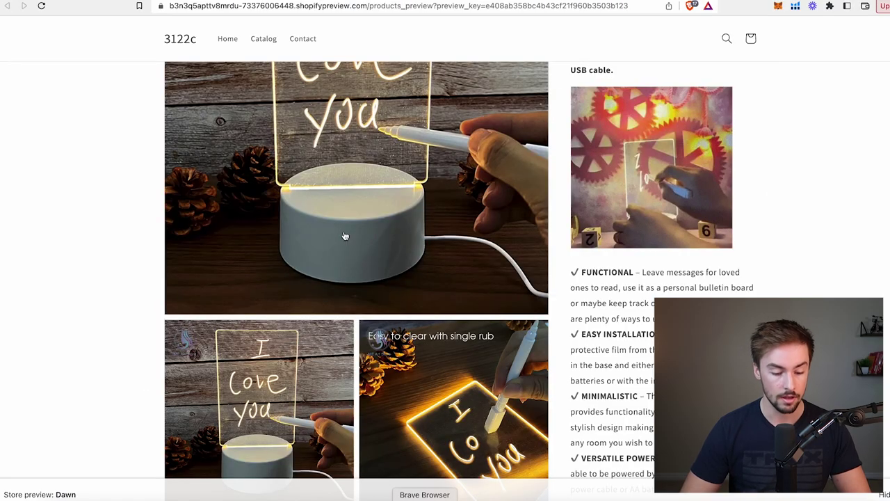
scroll(356, 278, up, 5)
key(super+Tab)
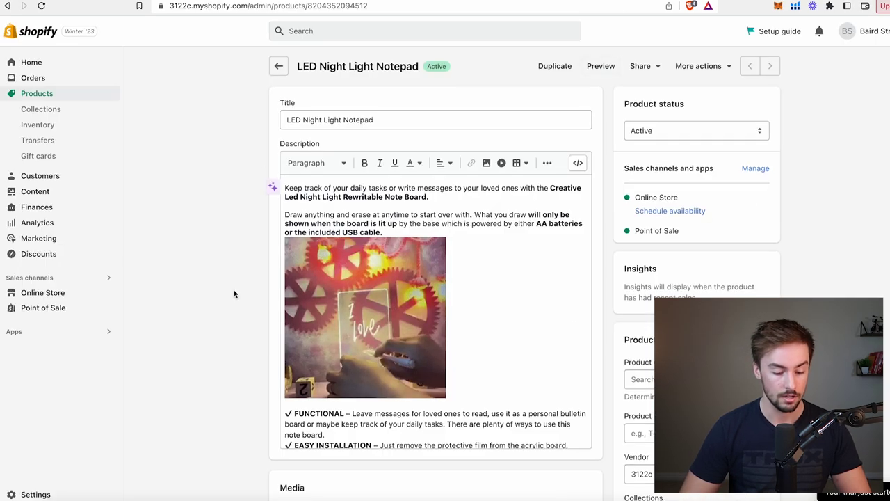
scroll(234, 295, down, 6)
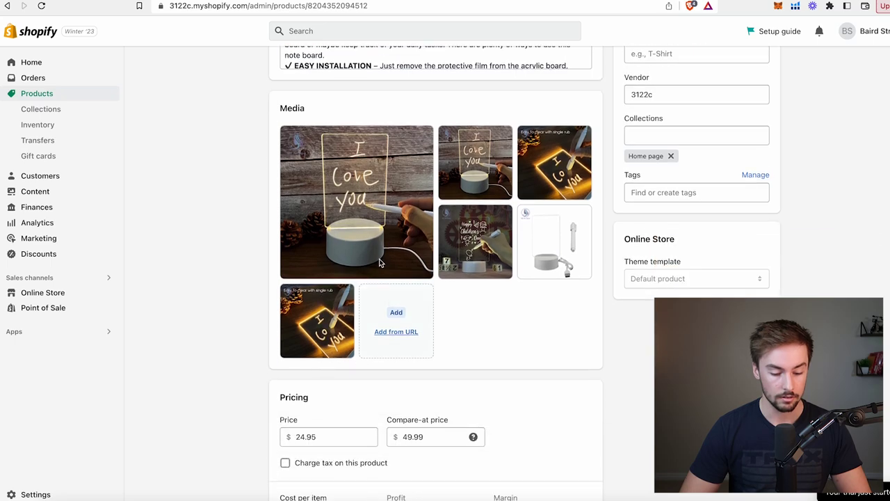
click(290, 134)
click(445, 137)
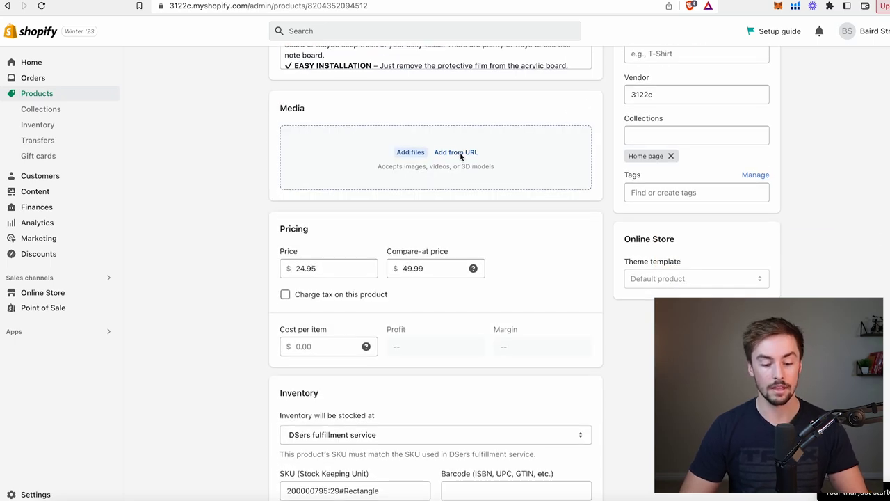
Add bluegear's "I Love You", "Easy to clear with single rub" and dimensions photos to the product's media by URL
click(458, 153)
key(ctrl+v)
click(596, 309)
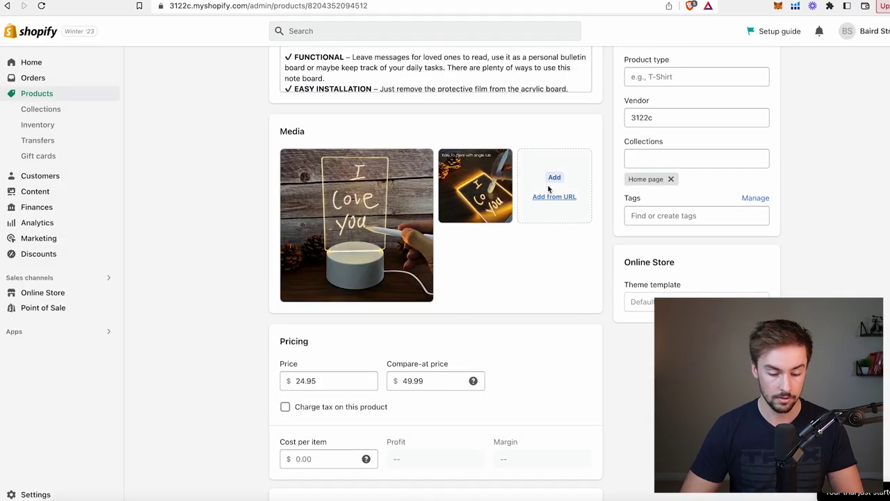
click(553, 197)
key(ctrl+v)
click(595, 309)
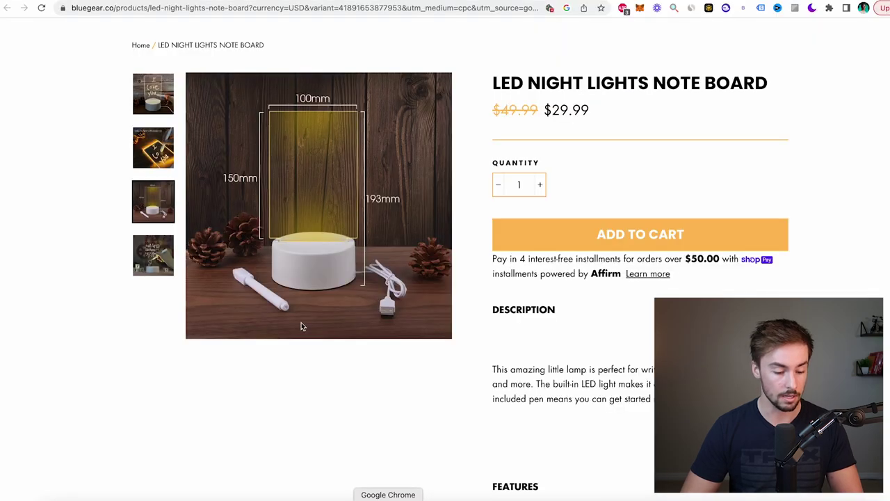
Copy bluegear's "Happy Children's Day" photo address and add the image to the Shopify product's media by URL
click(146, 252)
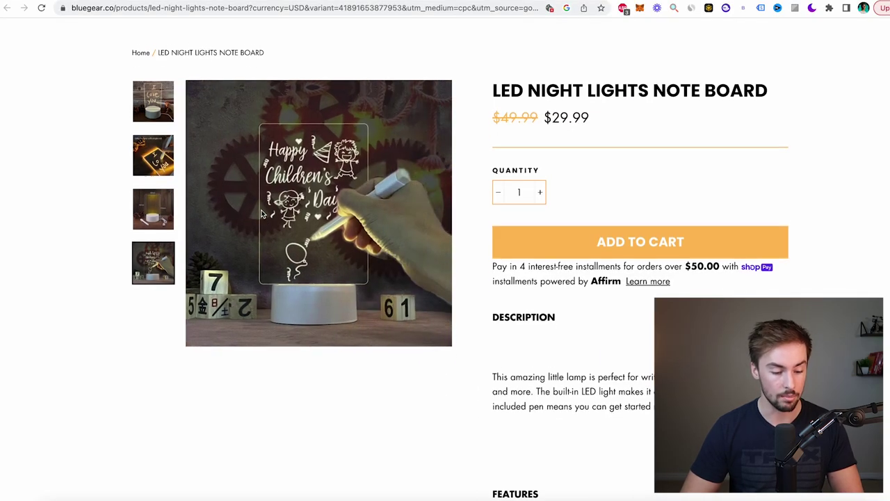
scroll(229, 157, up, 1)
right_click(298, 187)
click(327, 232)
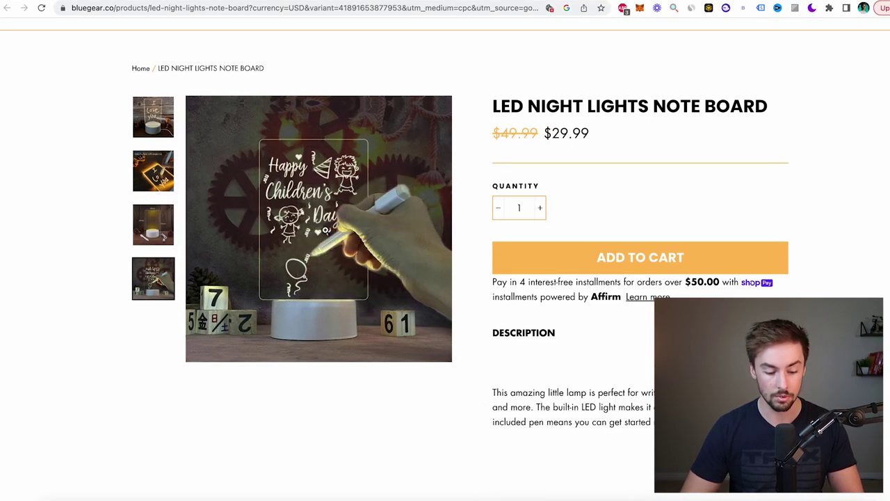
scroll(378, 296, down, 1)
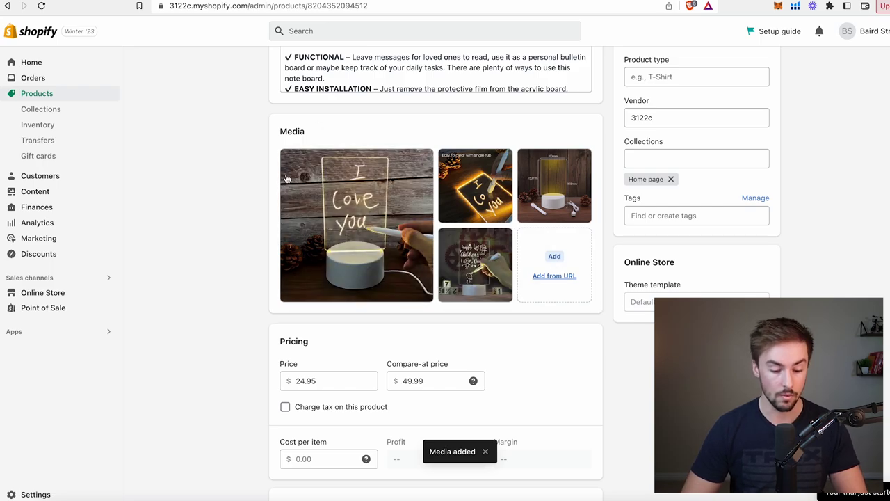
Preview the product page again, examine the replaced gallery images and layout, and close the preview
scroll(472, 219, up, 5)
click(600, 66)
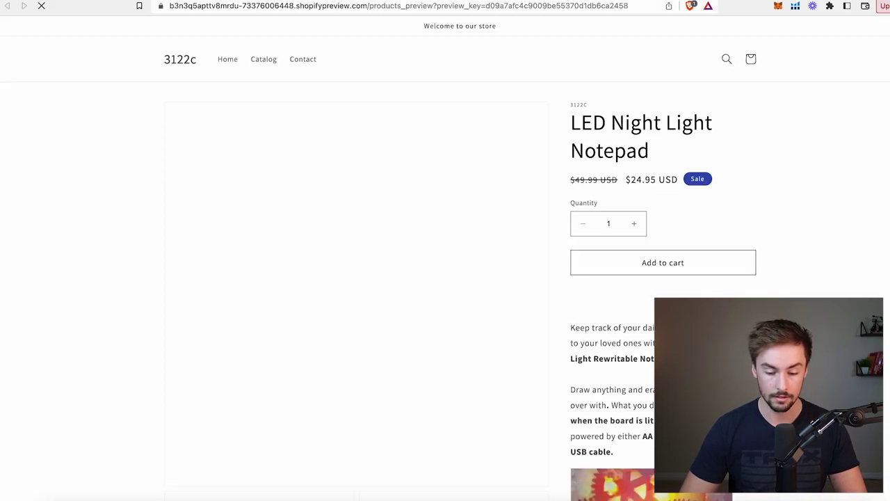
scroll(594, 143, down, 3)
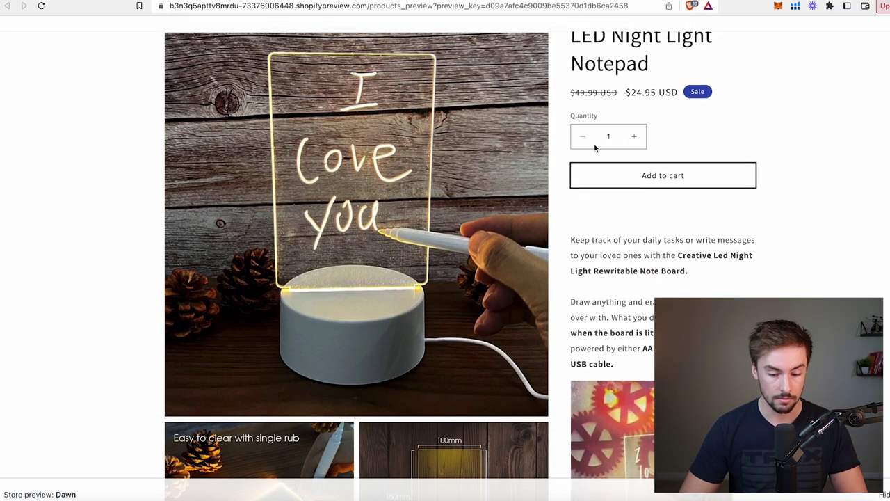
scroll(593, 143, up, 3)
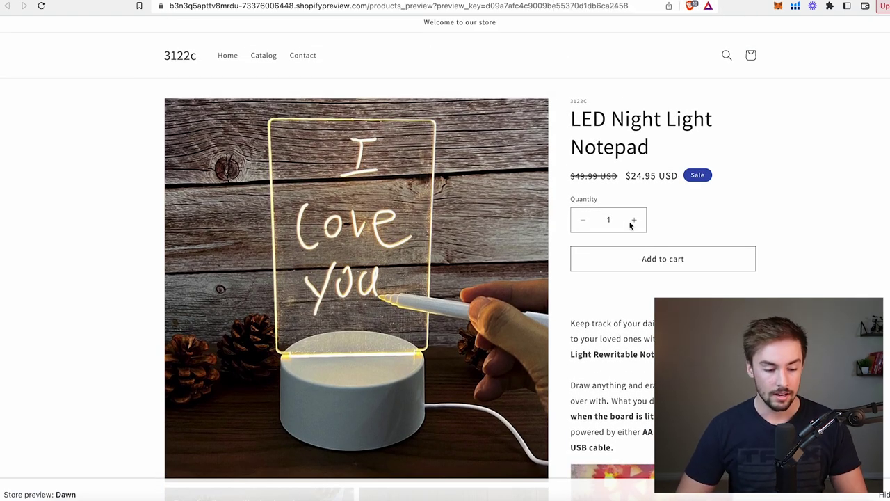
scroll(630, 225, down, 2)
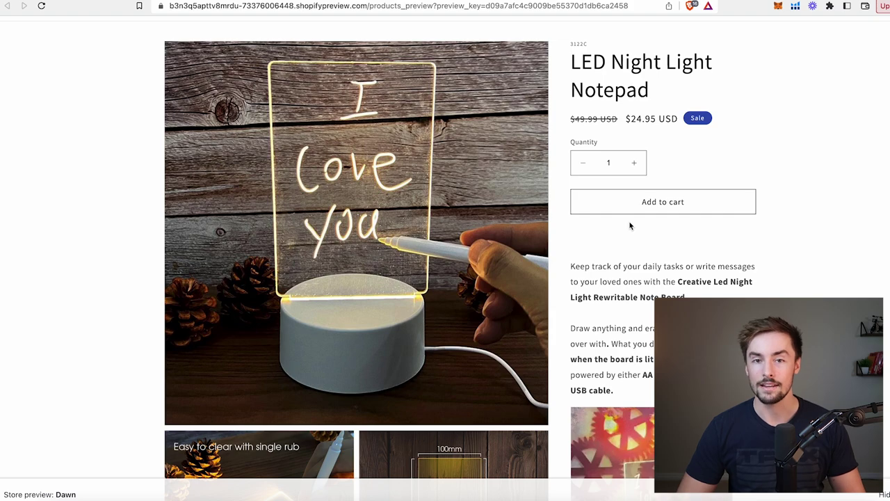
scroll(630, 225, down, 3)
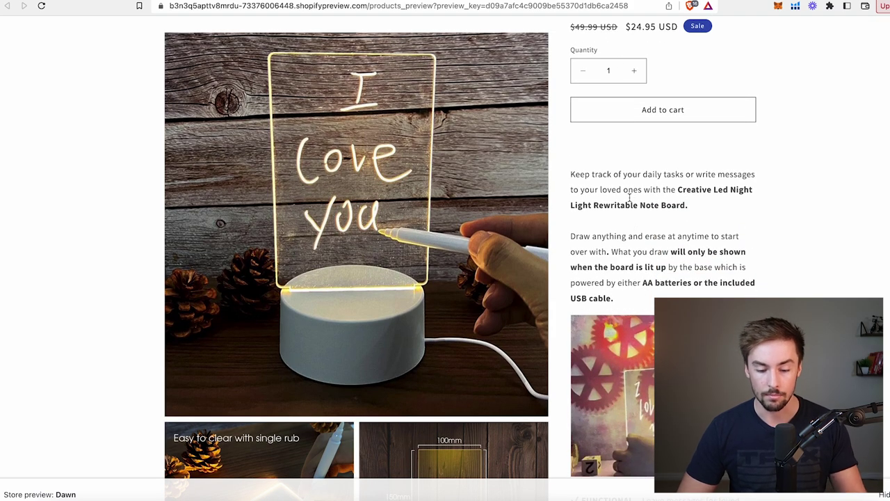
scroll(638, 135, up, 5)
scroll(638, 133, down, 1)
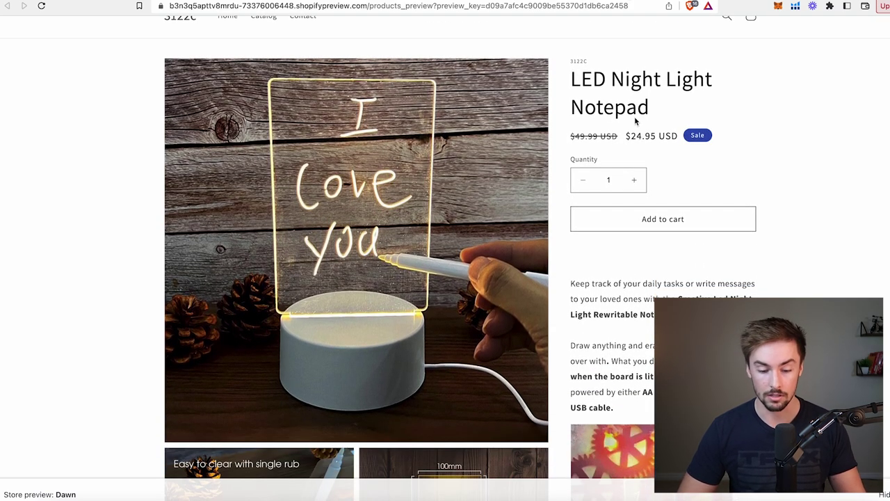
key(ctrl+w)
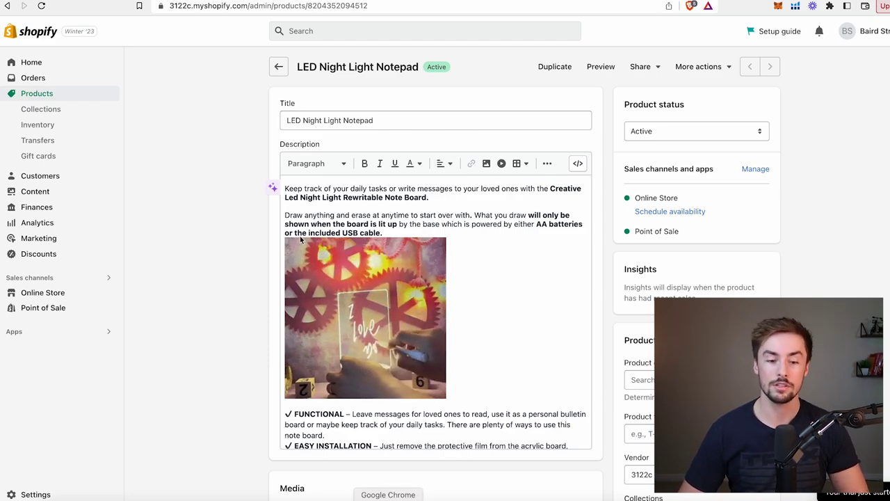
Open a blank new product form from the product list and view its fields
click(48, 97)
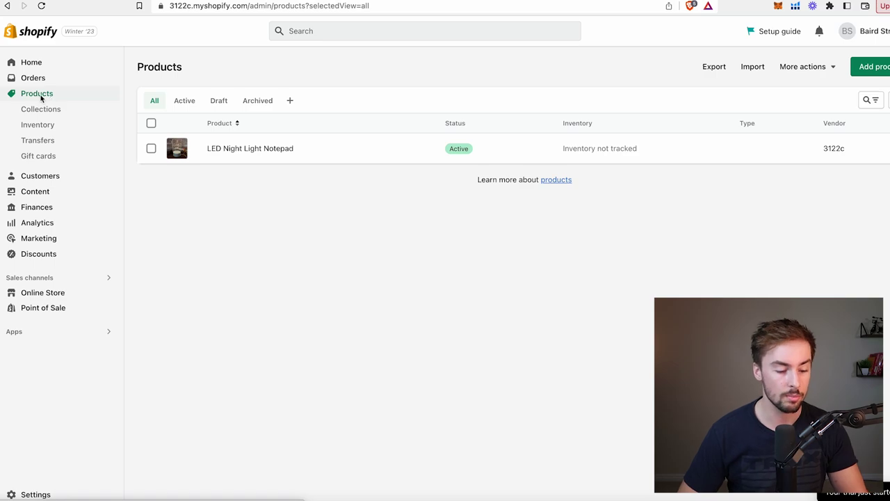
click(869, 67)
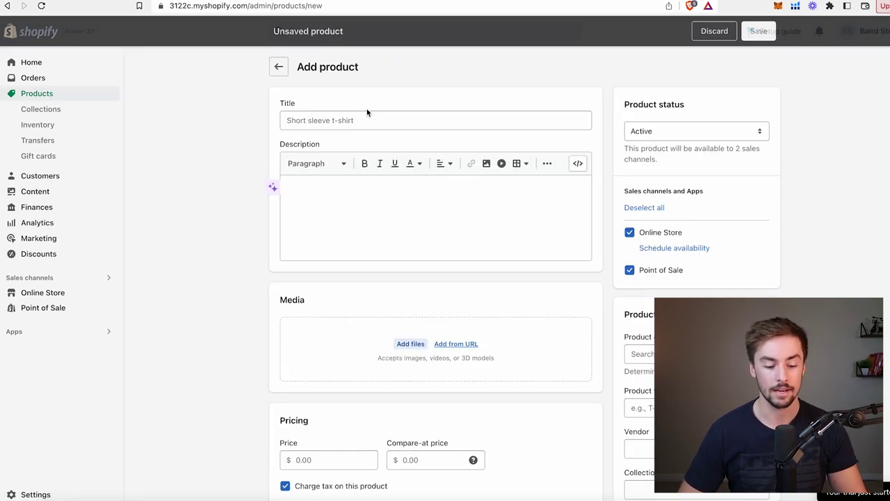
scroll(363, 125, down, 1)
scroll(271, 105, up, 1)
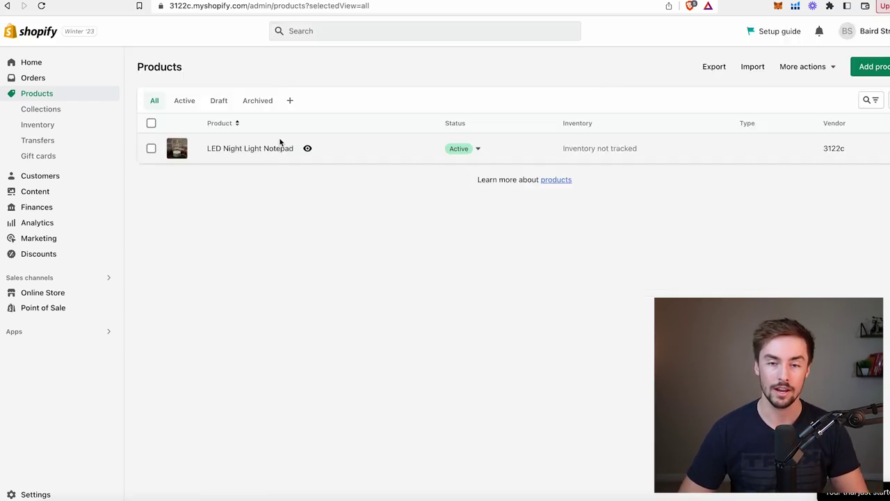
Browse the online store's popular free themes, add Sense to the theme library, and publish it as the current theme
click(39, 293)
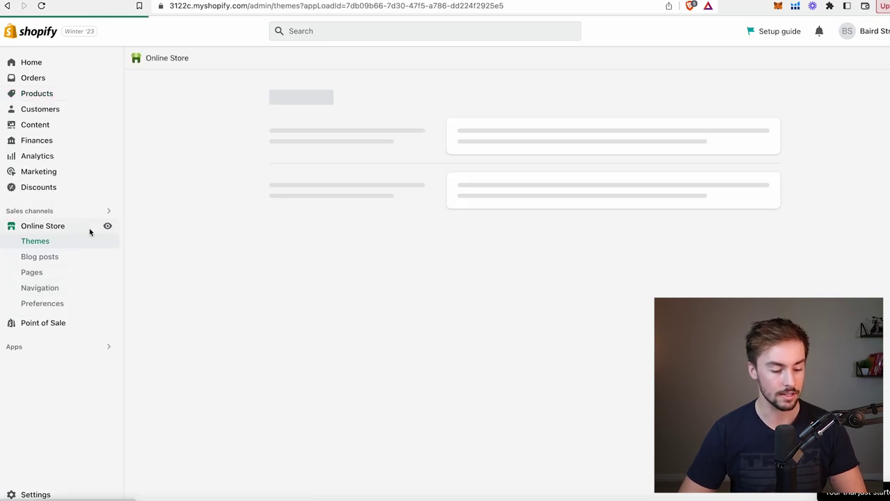
scroll(344, 321, down, 2)
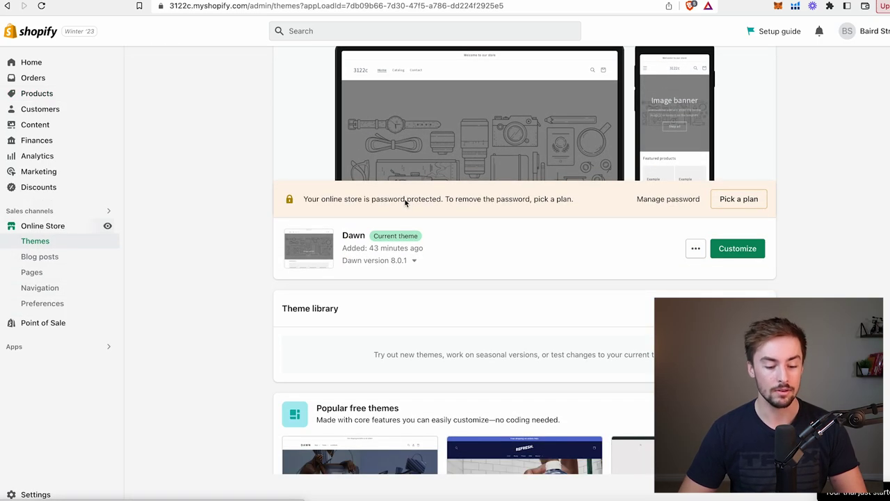
scroll(404, 202, up, 1)
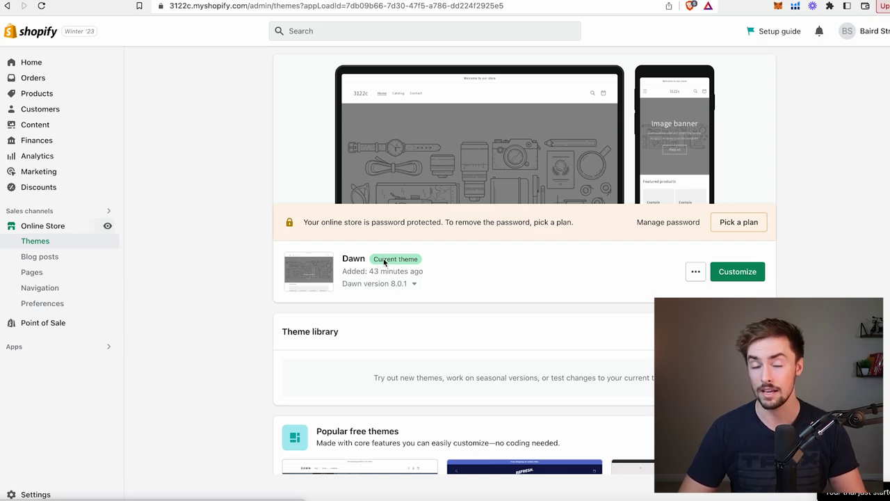
scroll(487, 264, down, 3)
scroll(580, 253, down, 1)
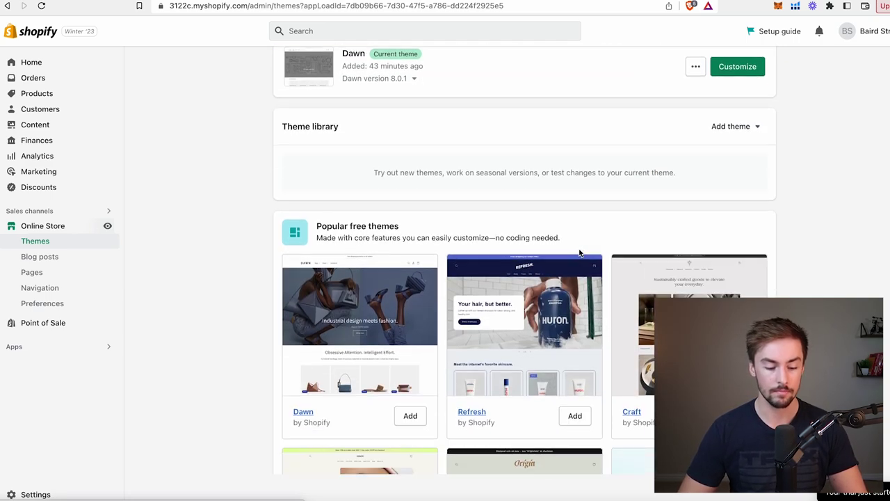
scroll(381, 338, down, 2)
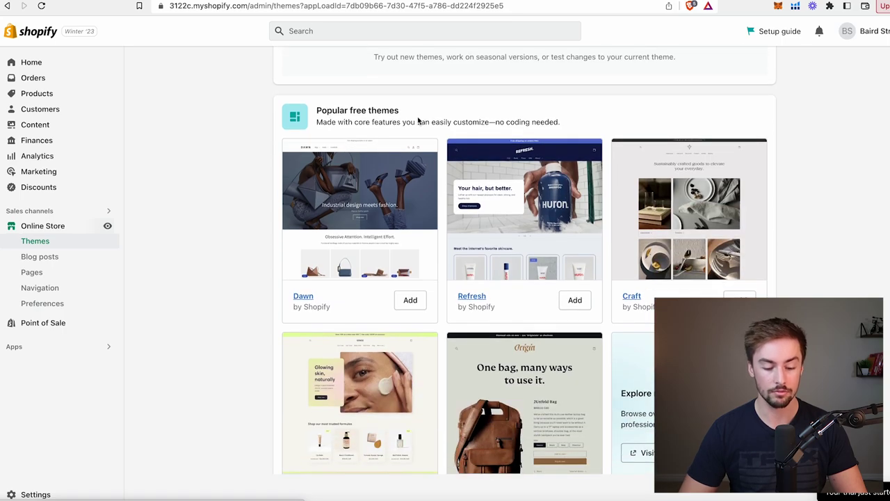
scroll(491, 226, down, 2)
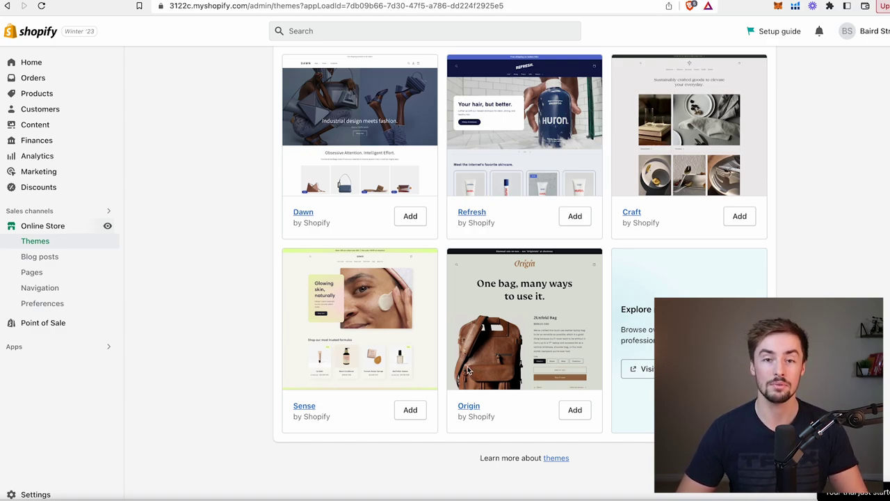
click(410, 411)
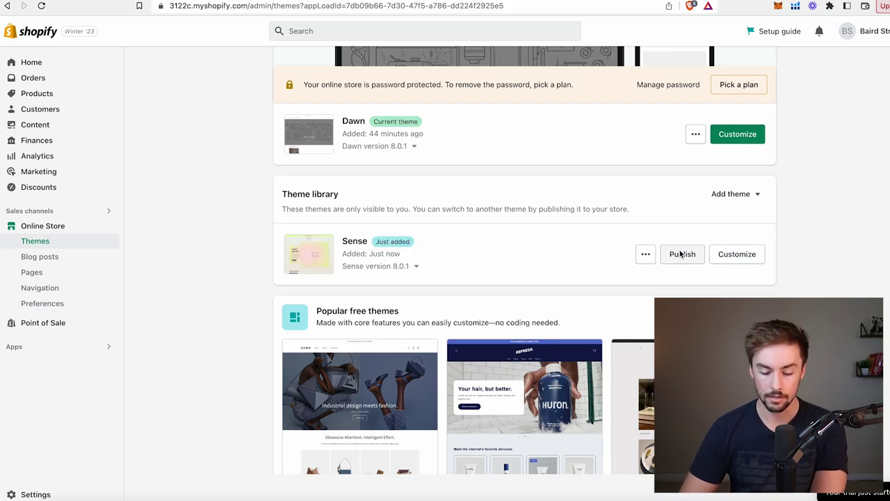
click(681, 254)
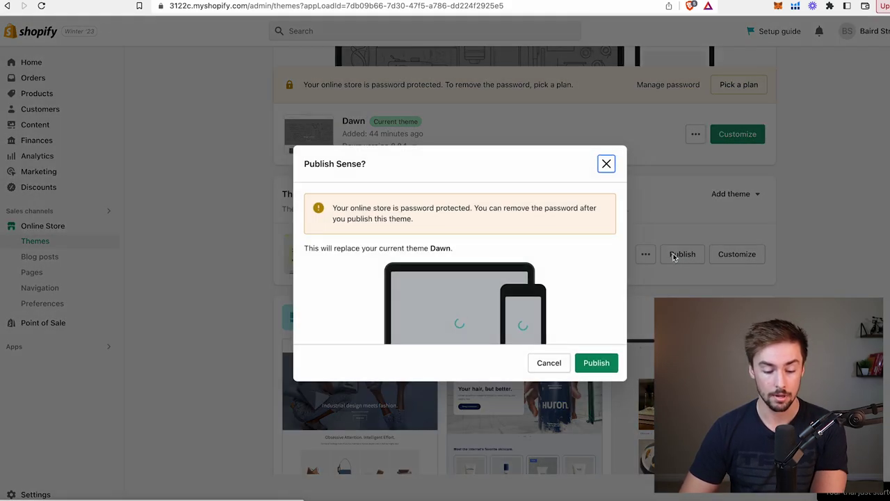
click(596, 362)
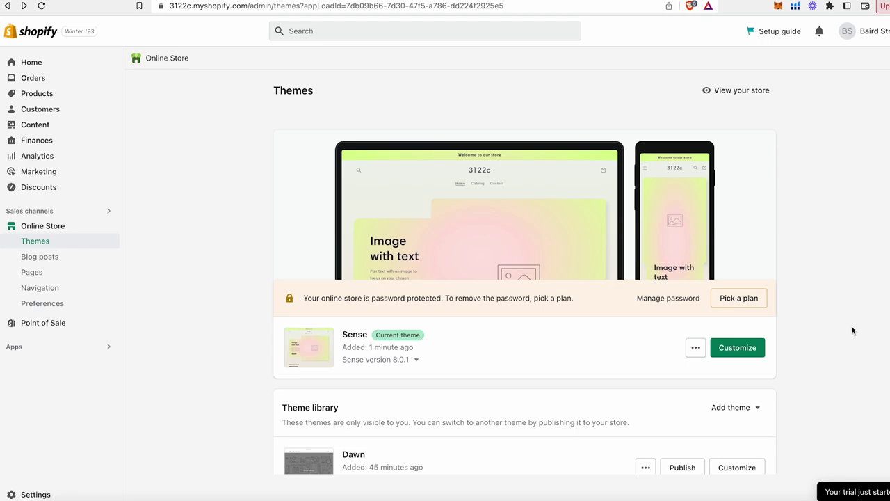
Open the Sense theme for customization and examine its primary and secondary color settings alongside the home page
click(738, 347)
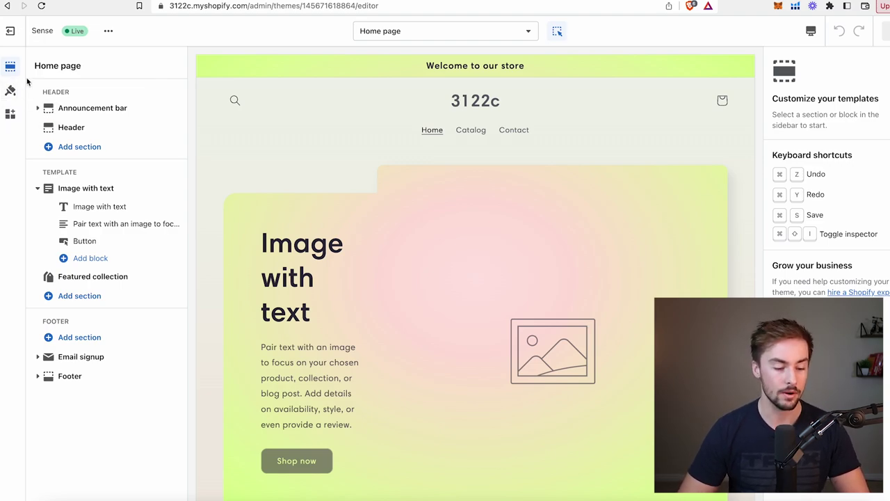
click(12, 93)
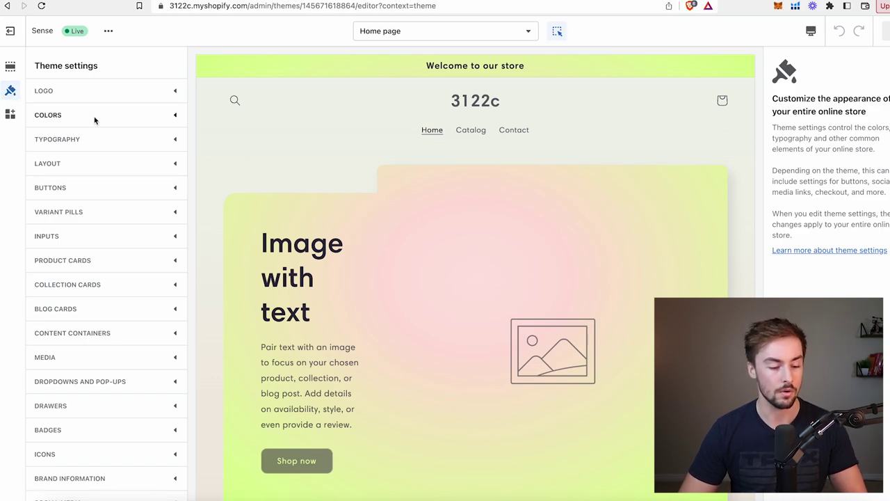
click(45, 115)
scroll(116, 177, down, 1)
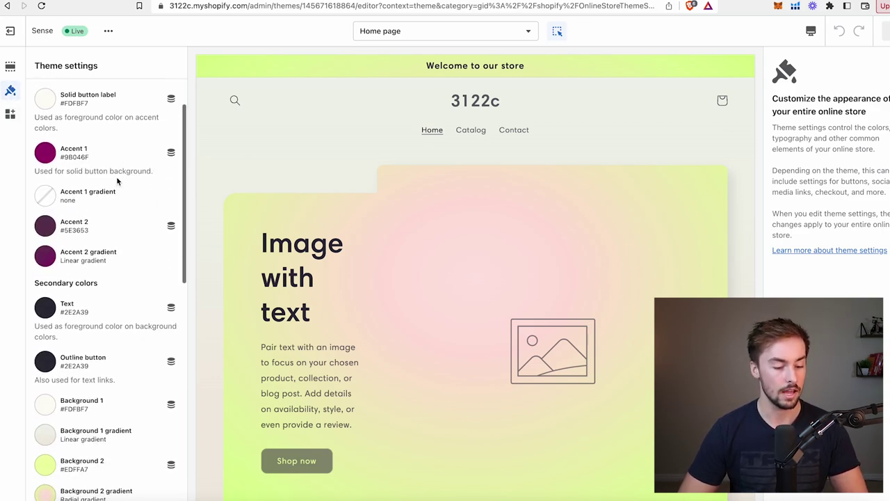
scroll(104, 144, down, 3)
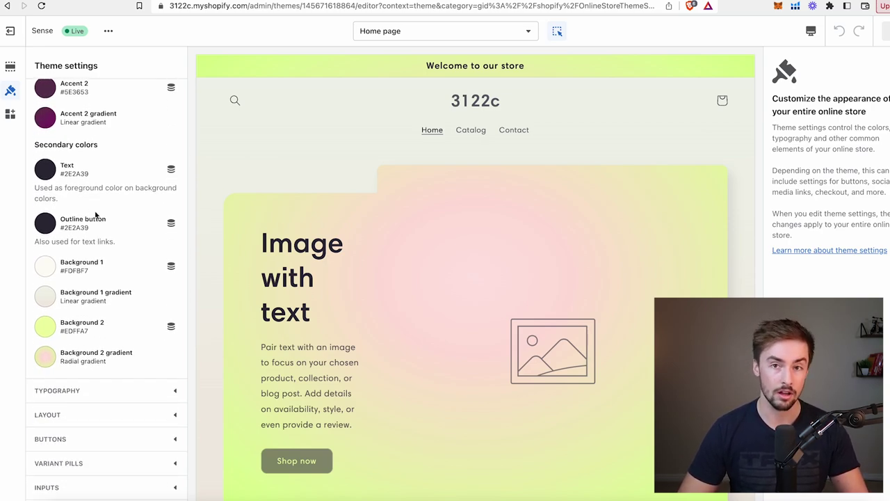
scroll(95, 215, up, 1)
scroll(96, 215, up, 1)
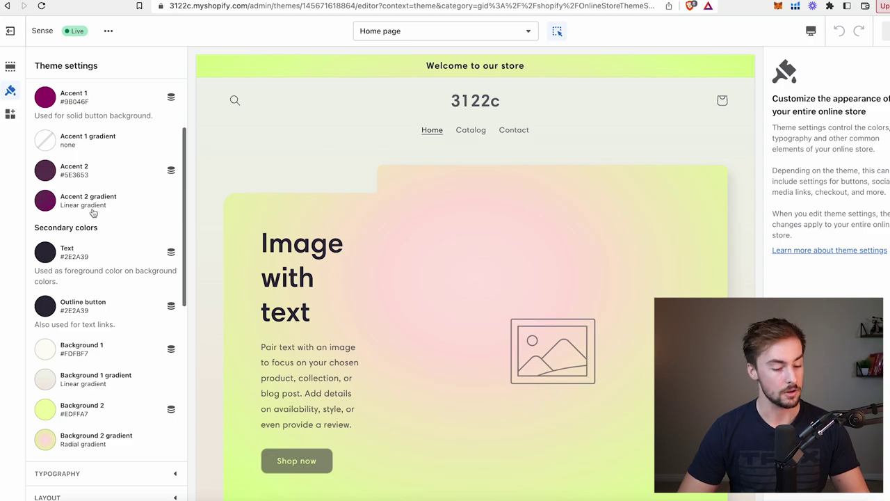
scroll(47, 109, up, 1)
scroll(357, 288, down, 10)
scroll(357, 288, up, 10)
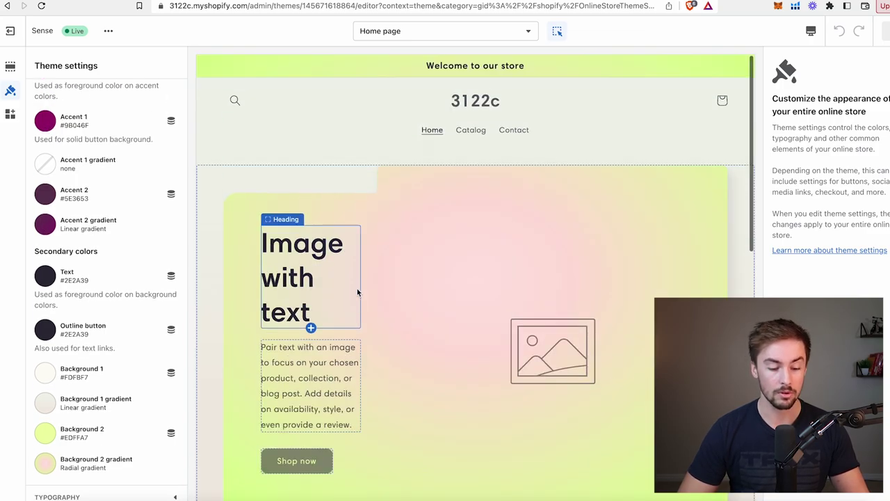
scroll(51, 349, down, 3)
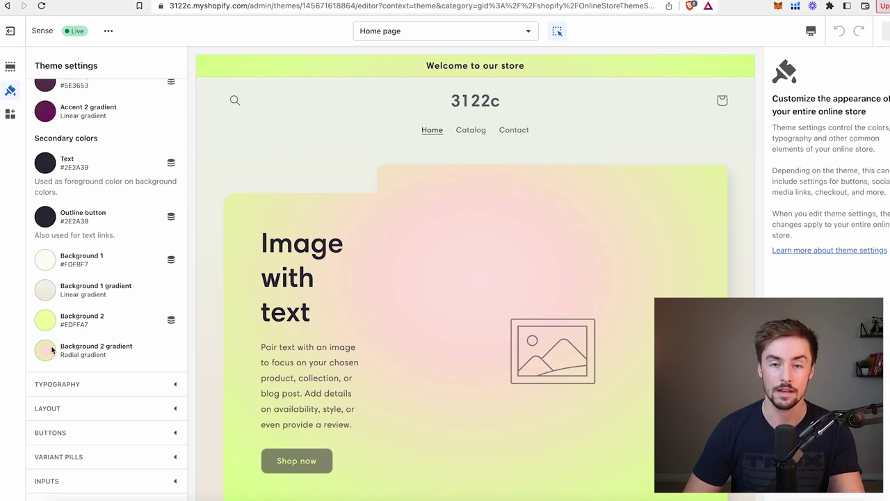
scroll(52, 349, down, 2)
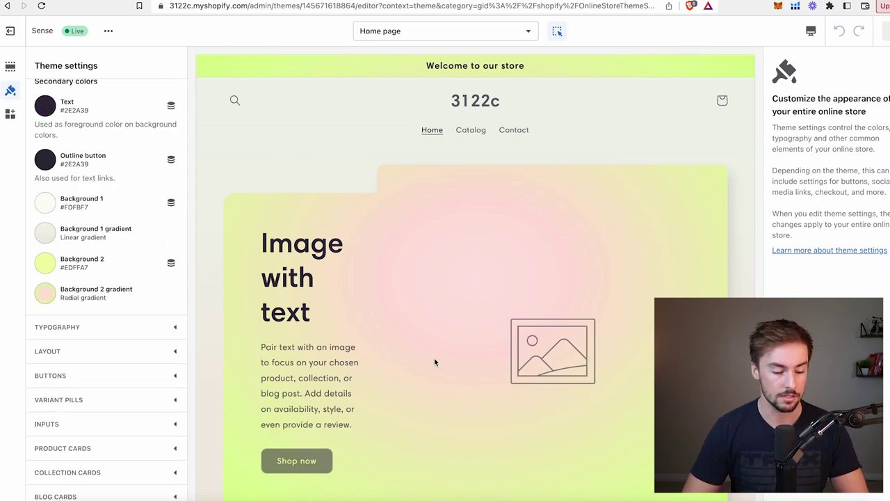
Change the Background 2 gradient's first color stop to #E5F0FF and its middle stop to #90B4E7
click(41, 299)
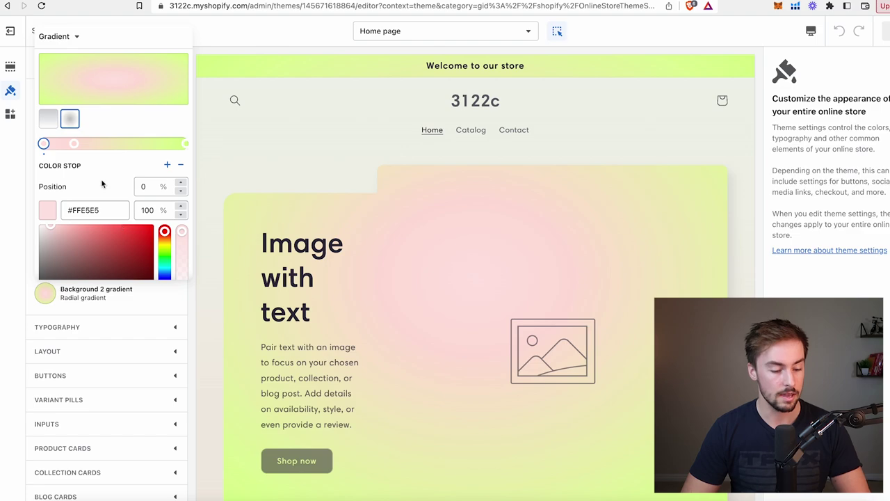
scroll(102, 184, down, 2)
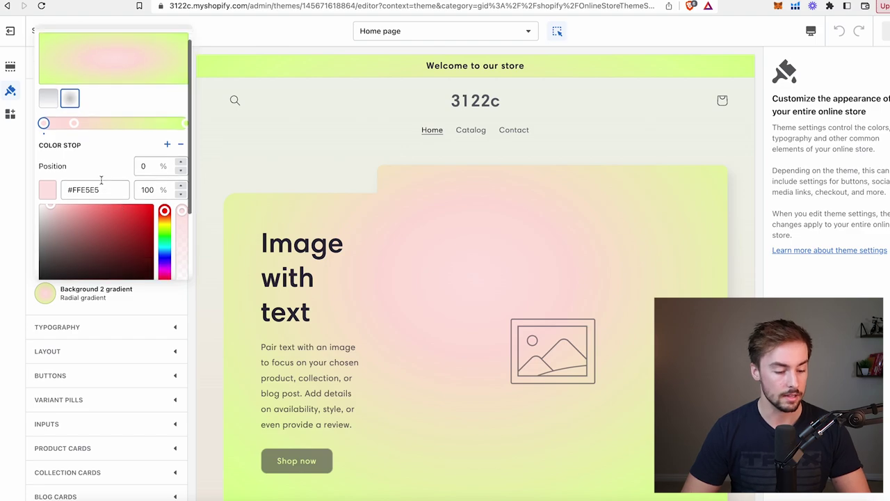
click(165, 210)
scroll(122, 139, up, 2)
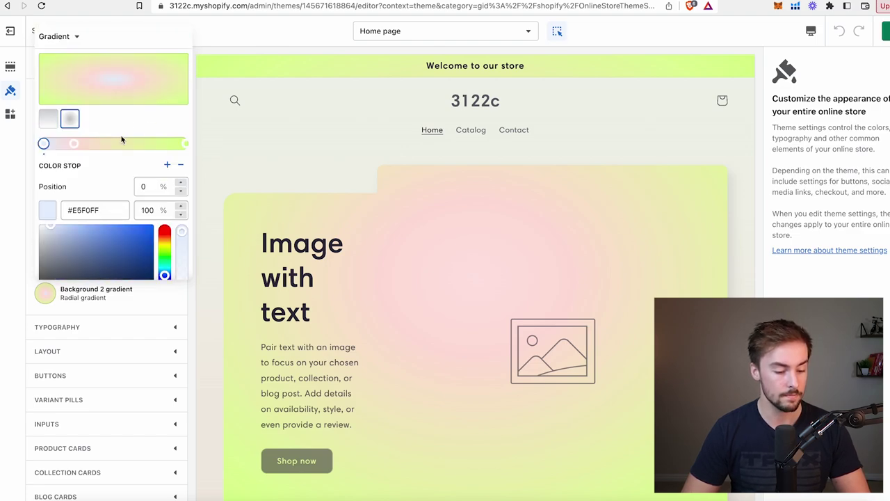
click(72, 146)
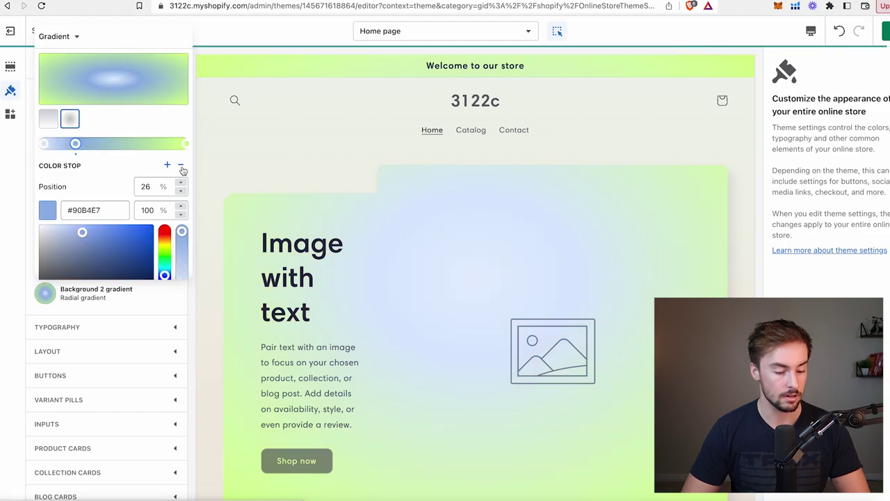
Set the Background 2 gradient's end stop to #89A0FF, move its middle stop to 51%, and save the theme
click(186, 144)
scroll(161, 247, down, 1)
click(161, 247)
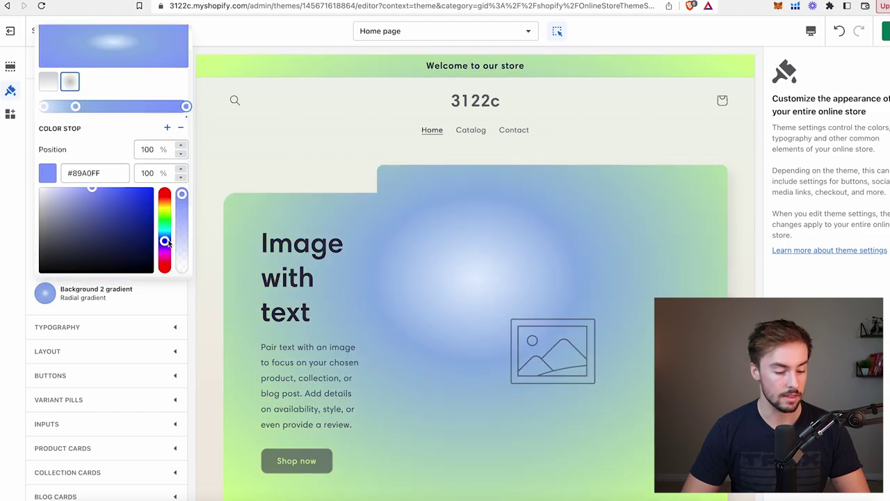
scroll(161, 247, up, 1)
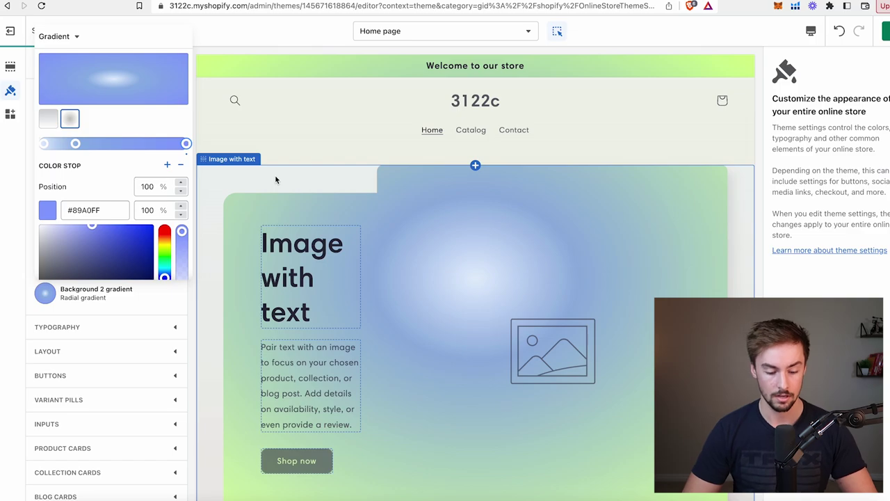
drag(75, 143, 113, 143)
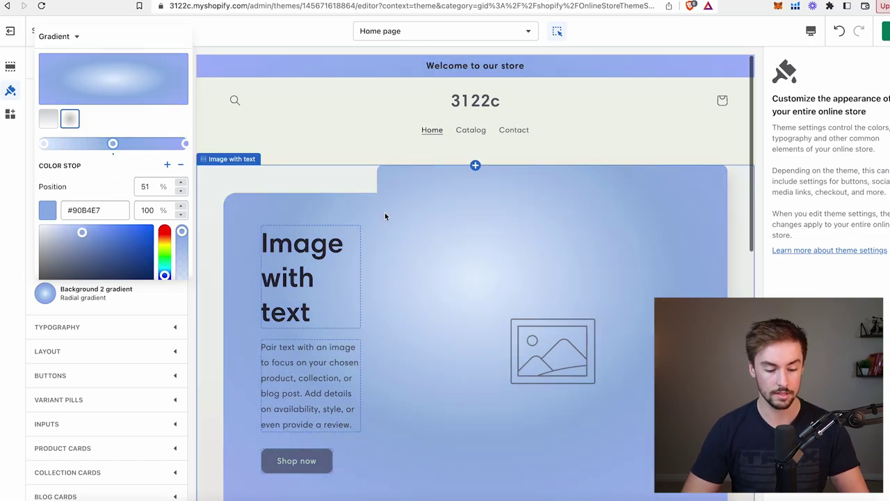
click(884, 31)
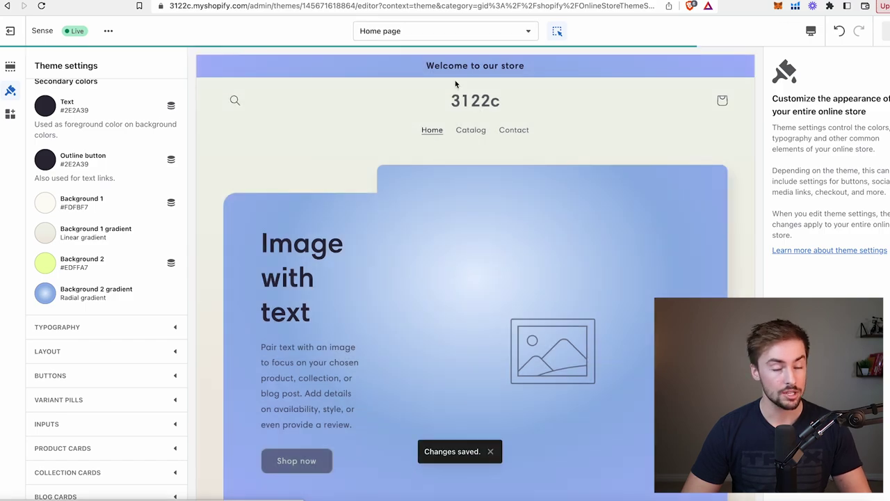
Switch the theme preview to the Default product template and review the LED Night Light Notepad page
click(439, 31)
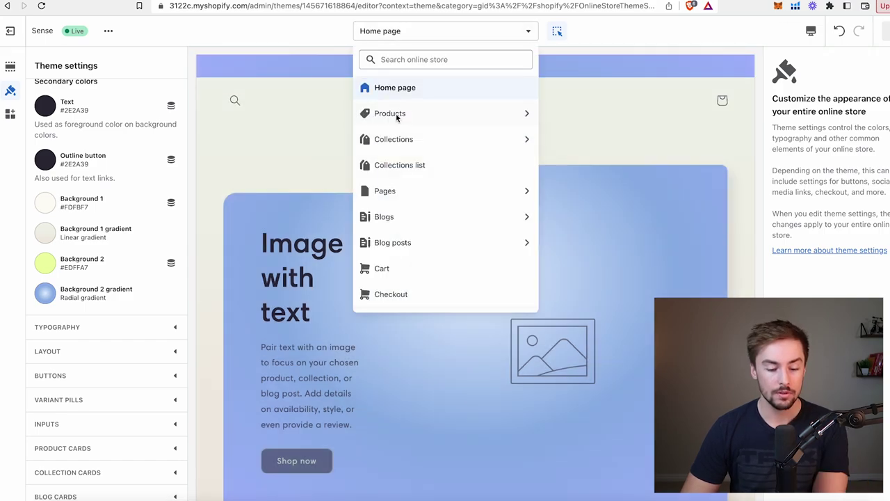
click(404, 115)
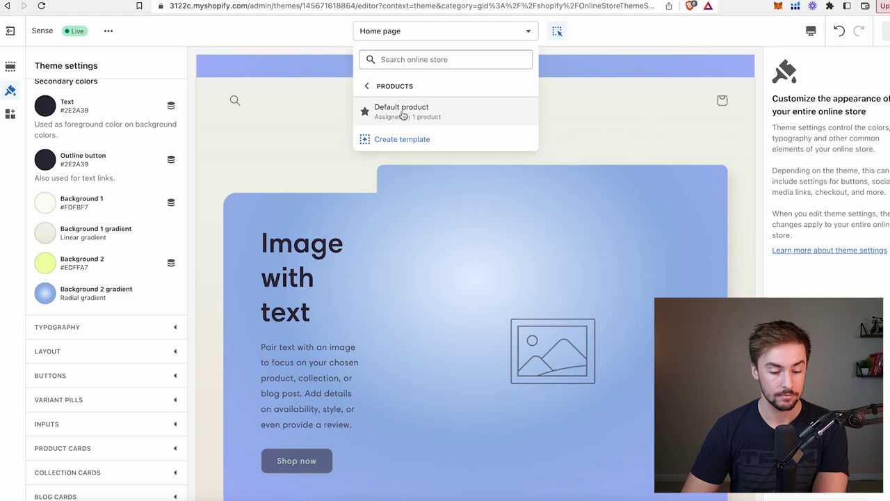
click(432, 113)
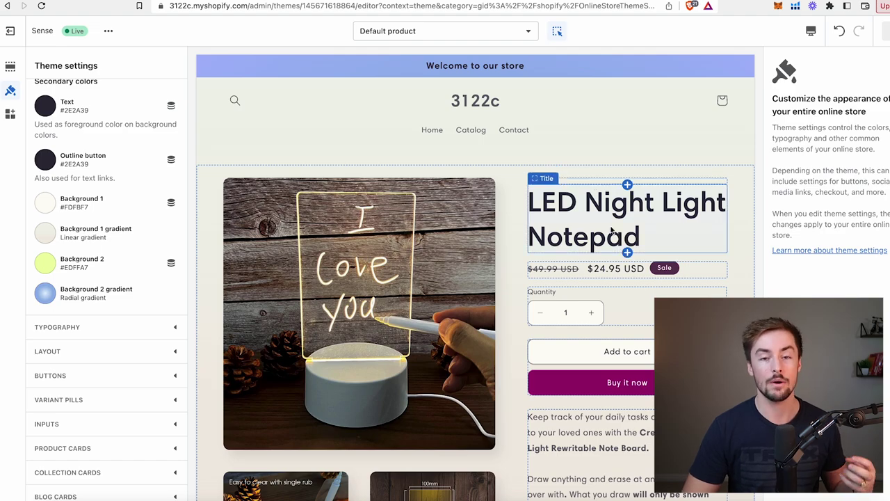
scroll(612, 231, down, 1)
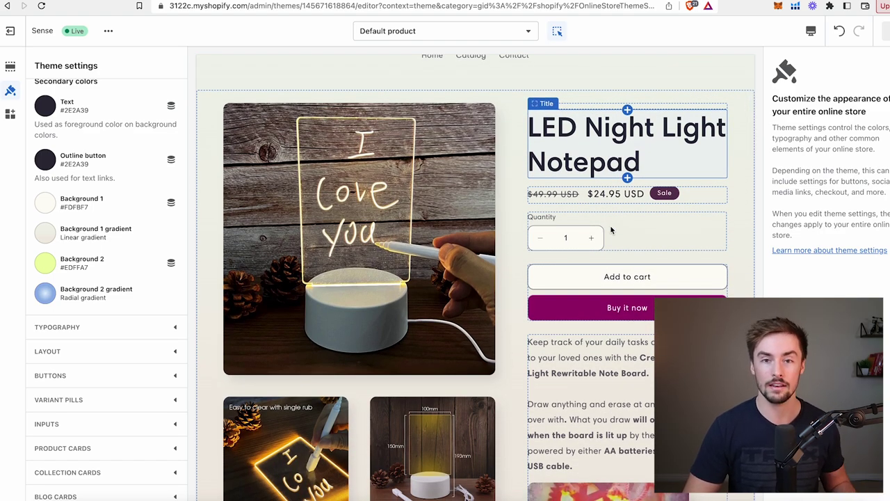
scroll(612, 230, up, 1)
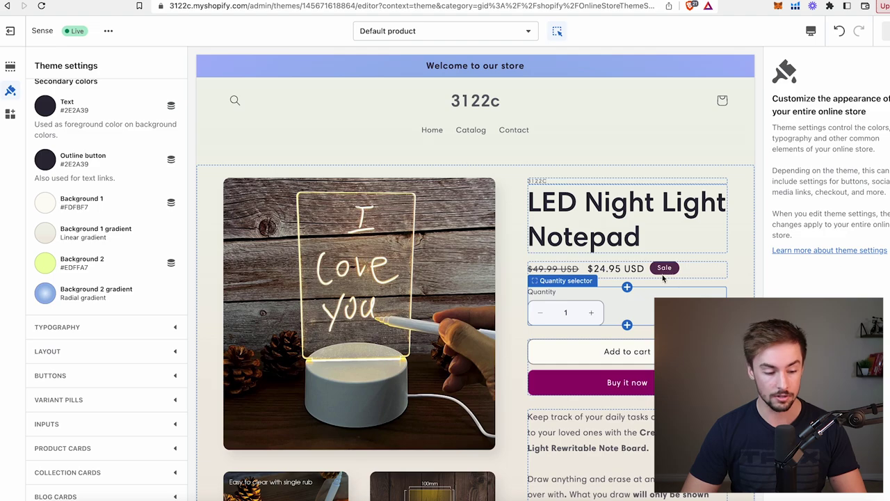
Set the theme's Accent 1 color to the blue #1878B9 already used in the palette
scroll(98, 209, up, 4)
scroll(96, 223, down, 1)
scroll(95, 223, down, 1)
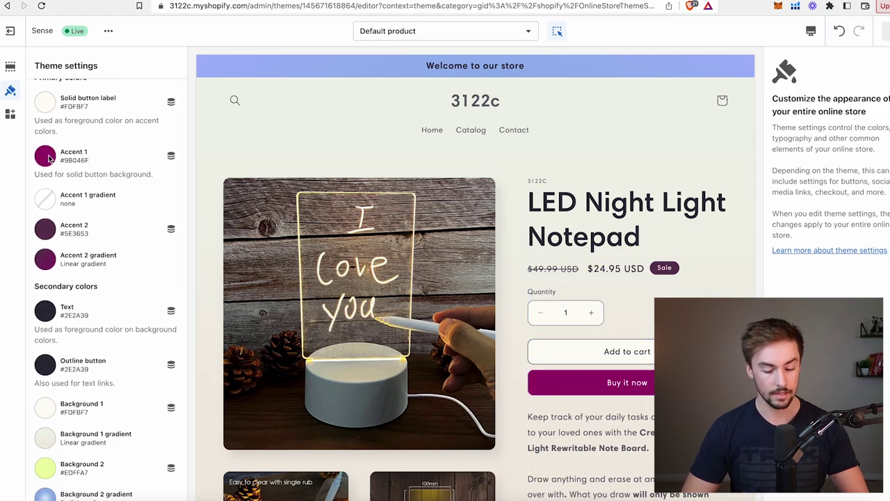
scroll(48, 159, down, 4)
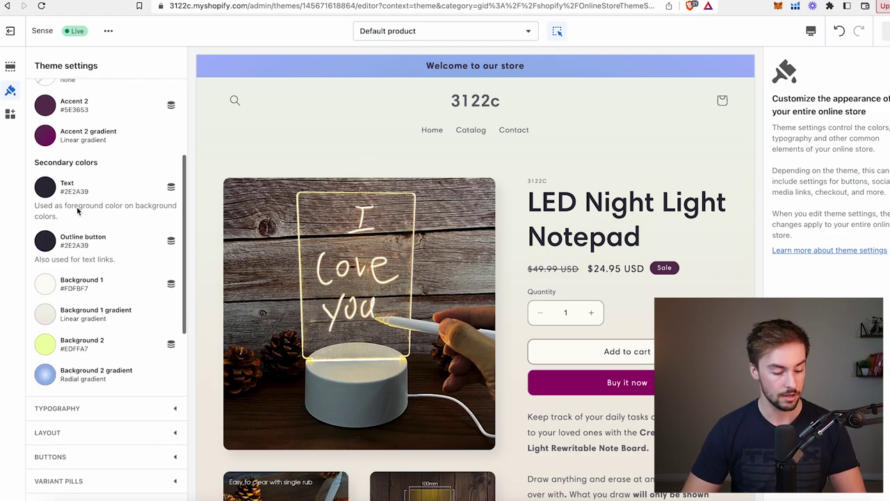
click(45, 374)
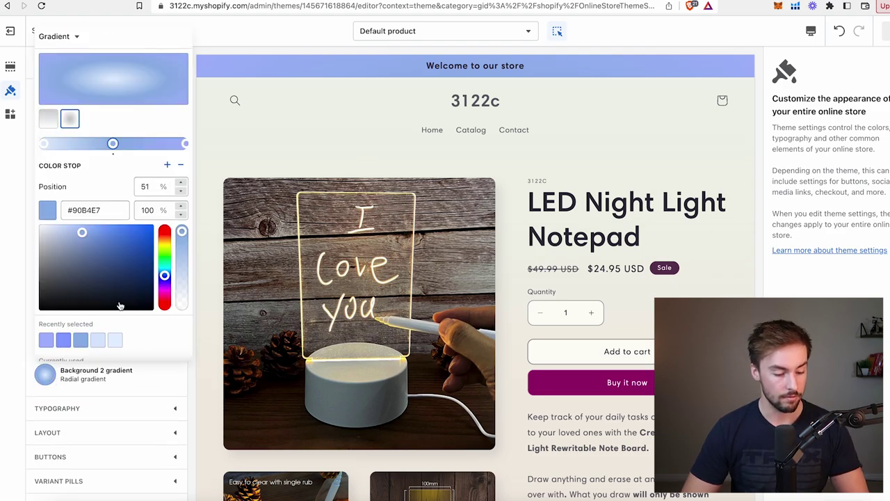
scroll(162, 228, up, 2)
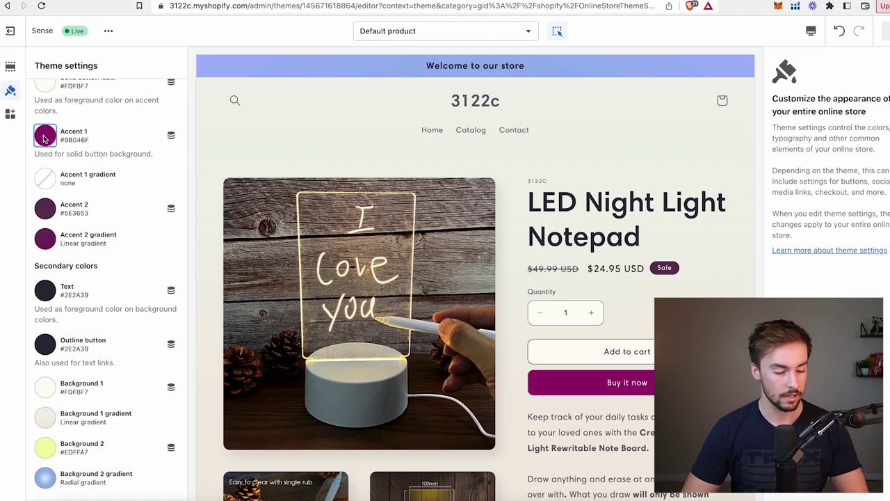
click(46, 135)
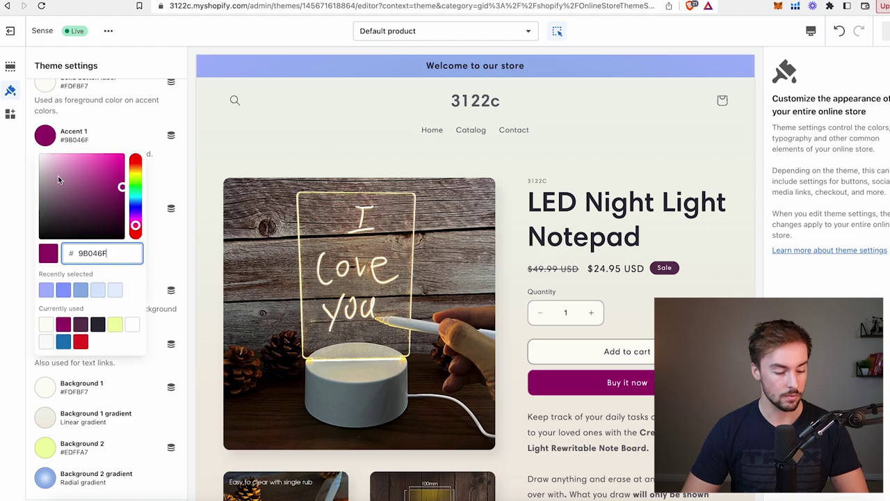
click(64, 342)
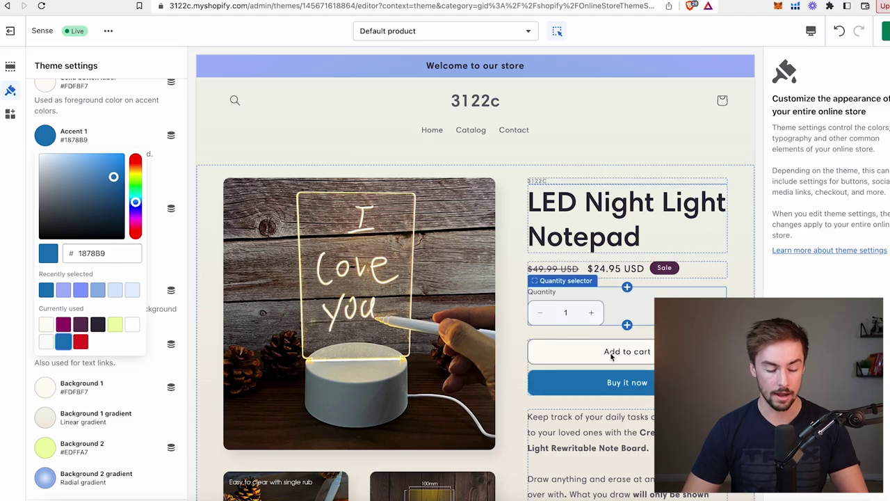
click(26, 187)
Set the Accent 2 color to #1878B9 and remove the Accent 2 gradient
scroll(42, 195, down, 1)
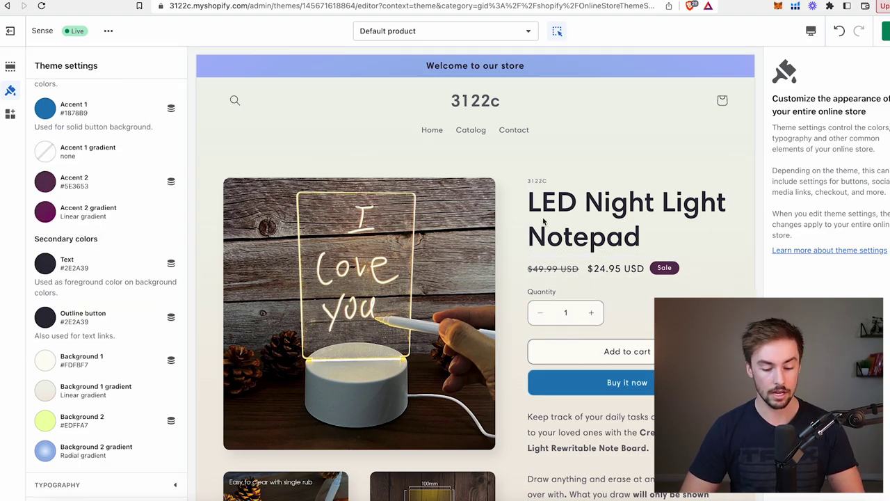
click(49, 186)
drag(109, 301, 79, 300)
text(187BB9)
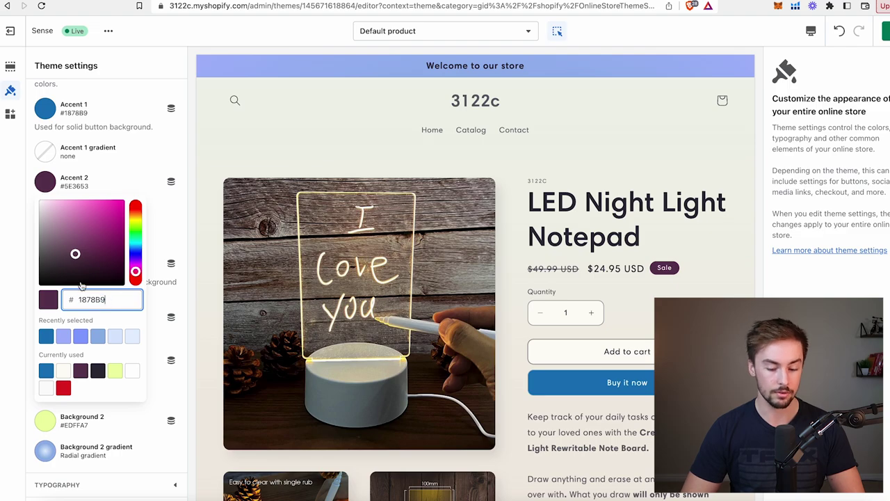
click(30, 224)
scroll(127, 281, down, 2)
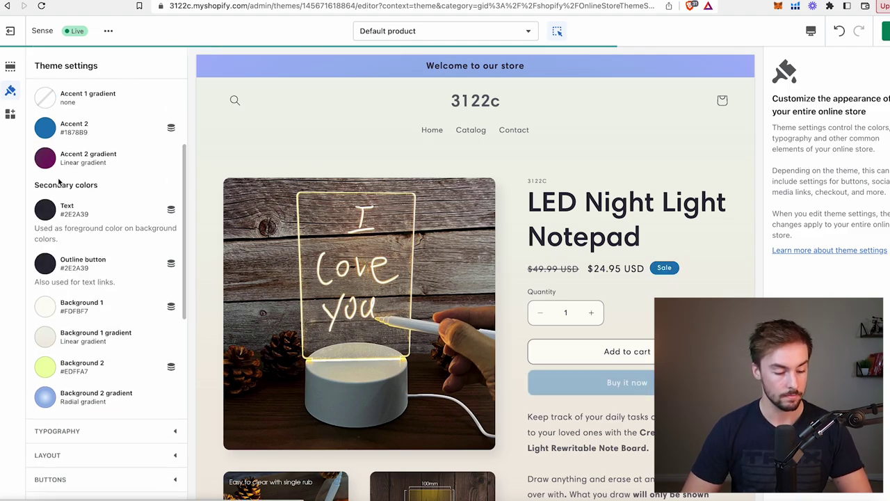
click(46, 160)
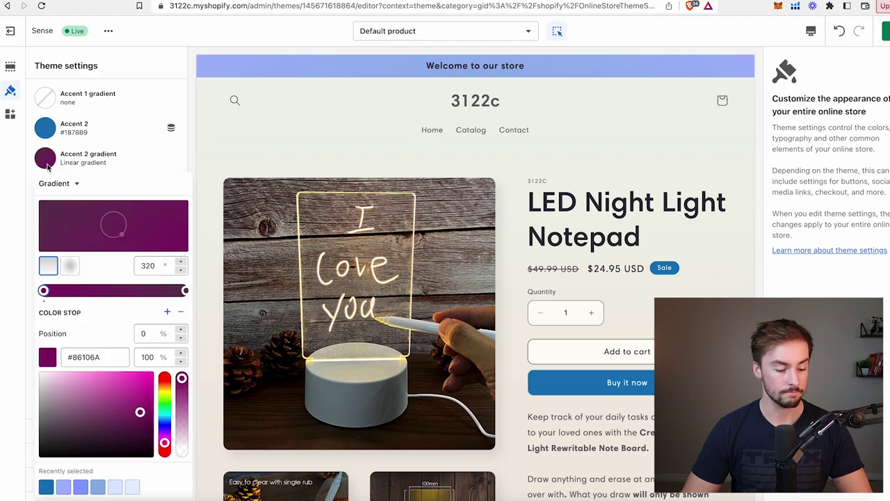
click(381, 64)
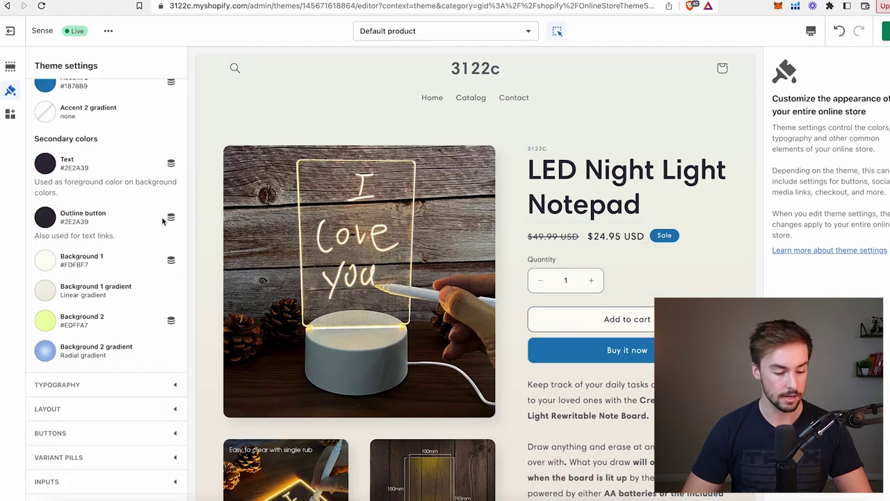
Set Background 1 to #FFFFFF, remove the Background 1 gradient, and save the theme
click(49, 263)
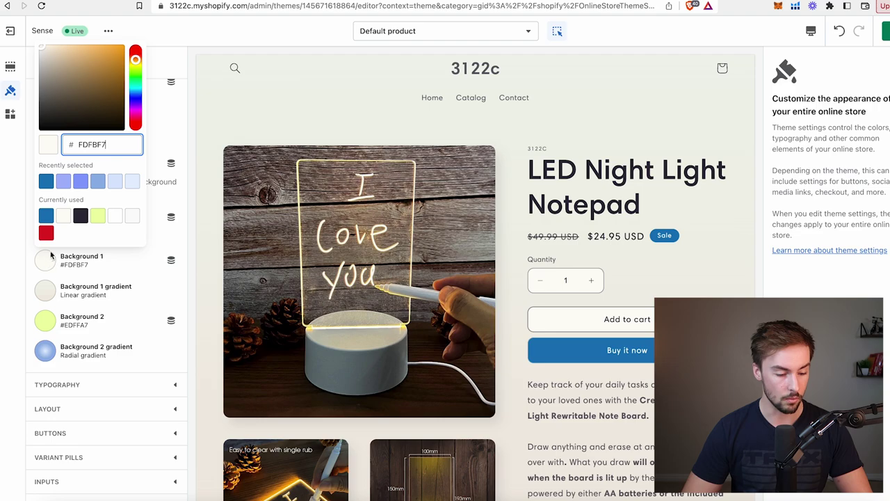
drag(66, 82, 41, 131)
click(44, 290)
scroll(100, 262, down, 8)
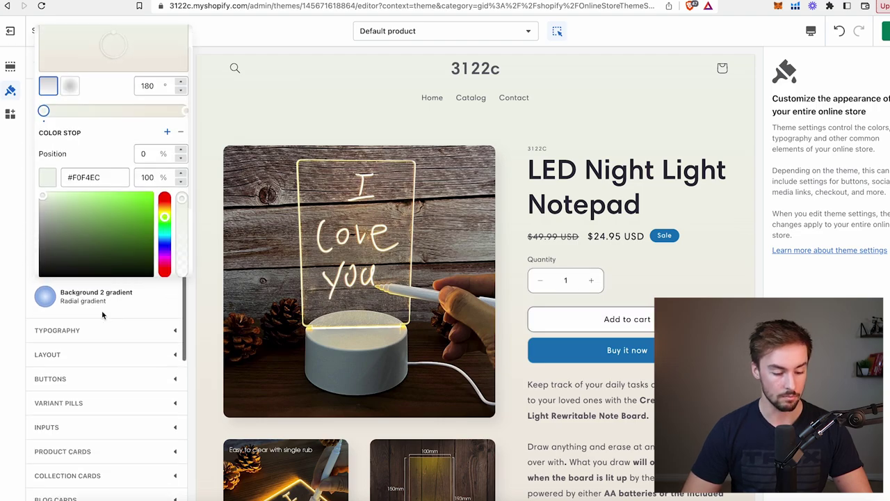
scroll(101, 341, down, 3)
scroll(101, 341, up, 10)
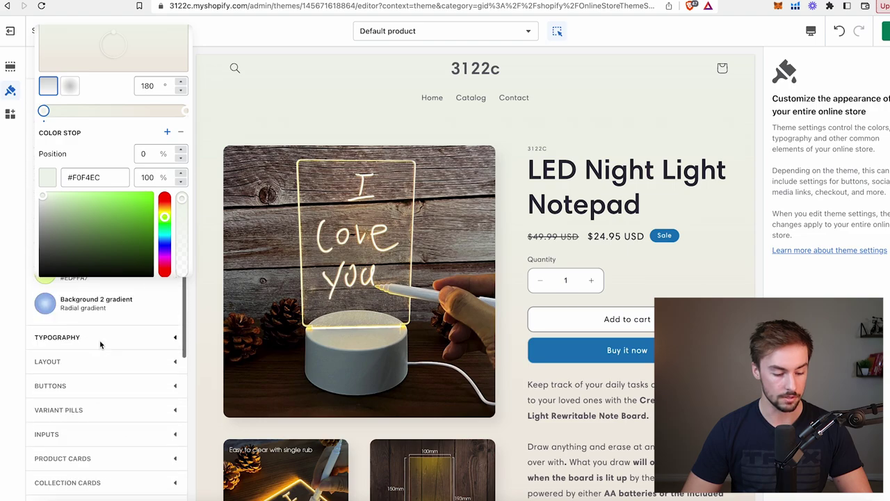
scroll(101, 168, down, 5)
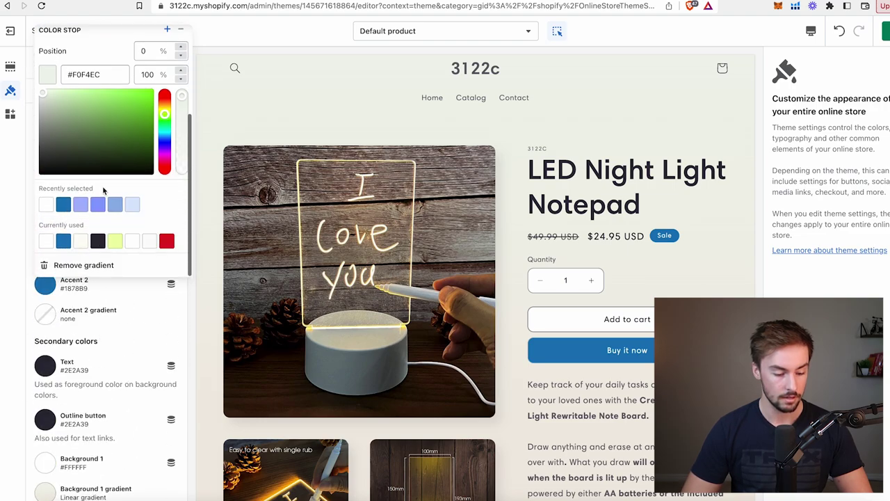
click(100, 263)
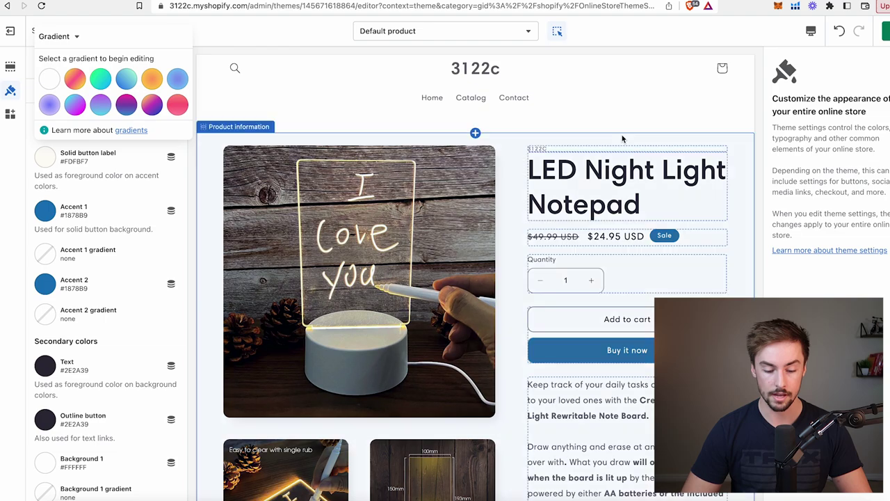
scroll(661, 244, down, 2)
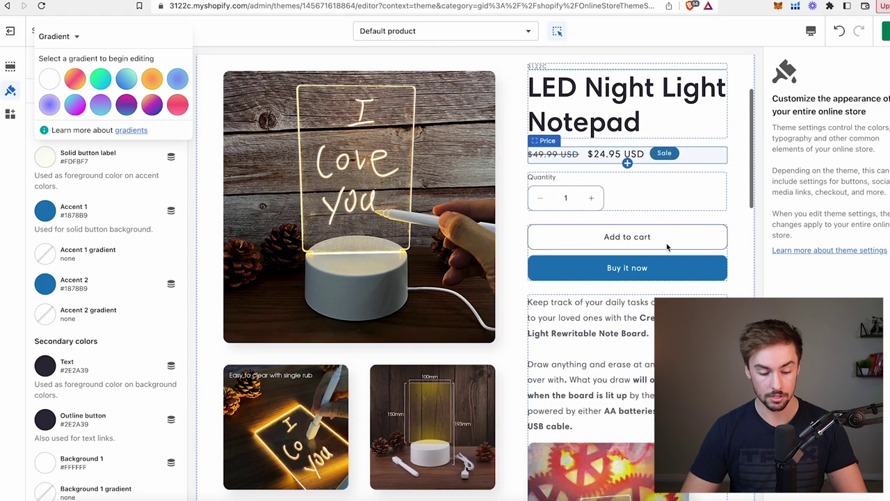
key(super+s)
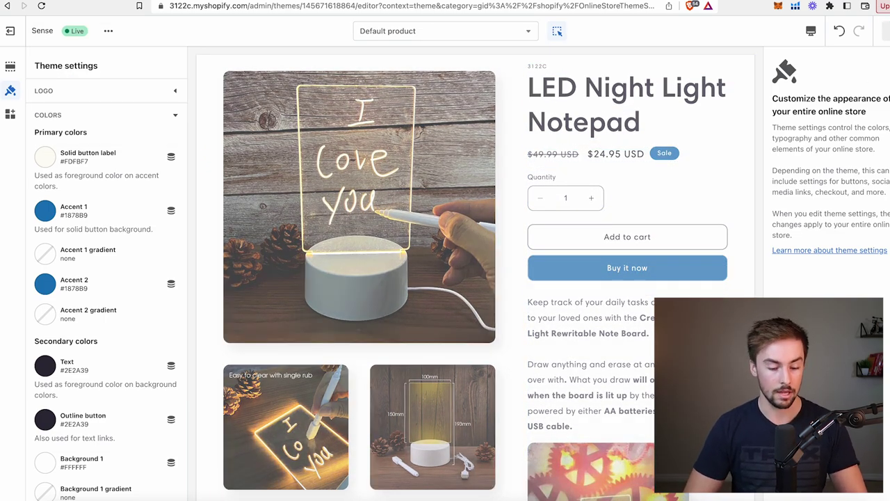
Set the secondary Text and Outline button colors to #000000
scroll(661, 243, down, 3)
scroll(105, 278, down, 1)
click(44, 335)
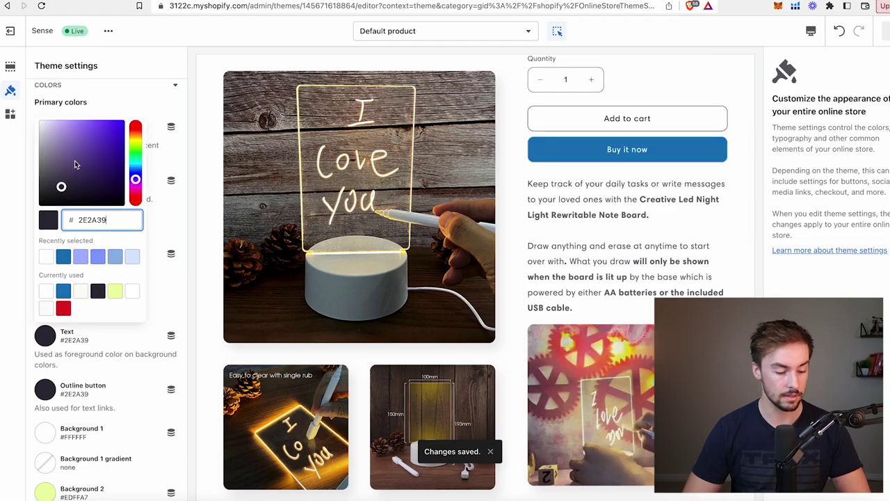
text(000000)
click(1, 271)
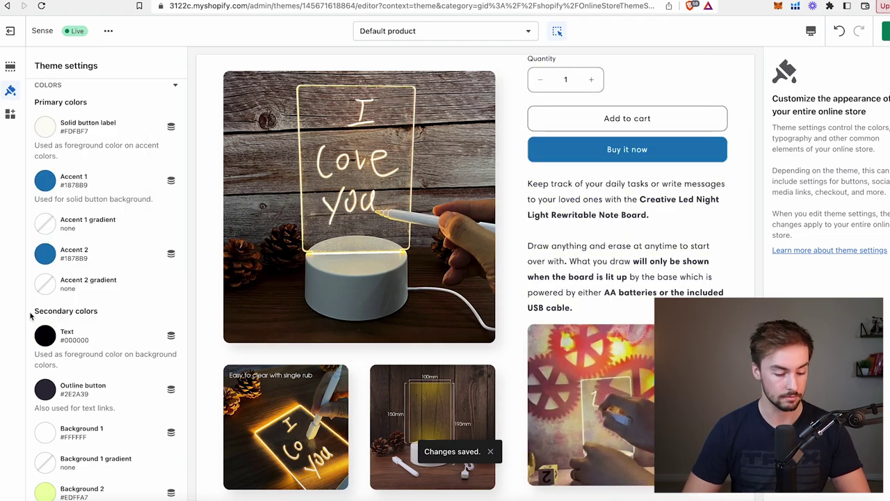
click(49, 393)
text(000000)
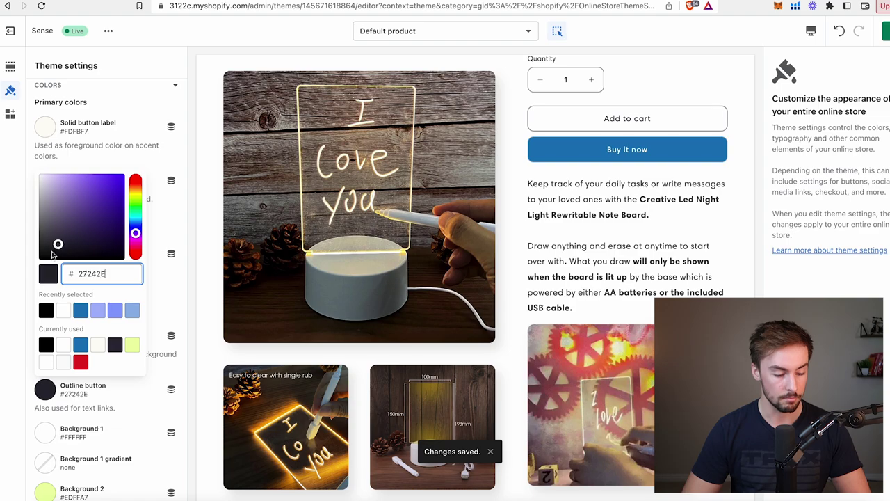
click(17, 337)
Examine where the Background 2 color is used on the product page, down to the email signup form
scroll(56, 340, down, 2)
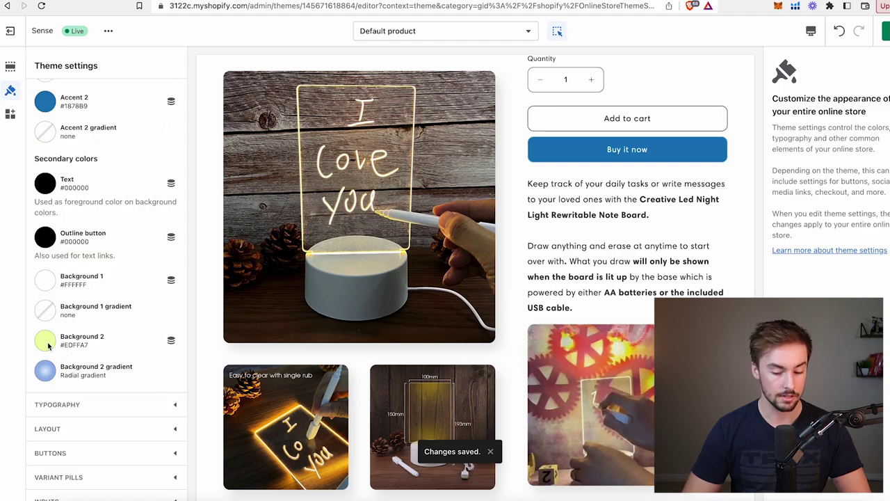
scroll(448, 339, down, 10)
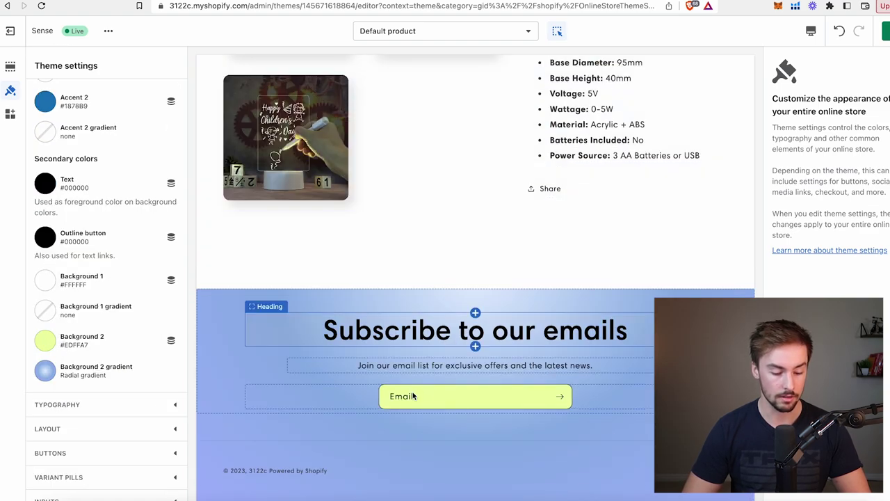
scroll(57, 325, up, 3)
scroll(417, 256, up, 15)
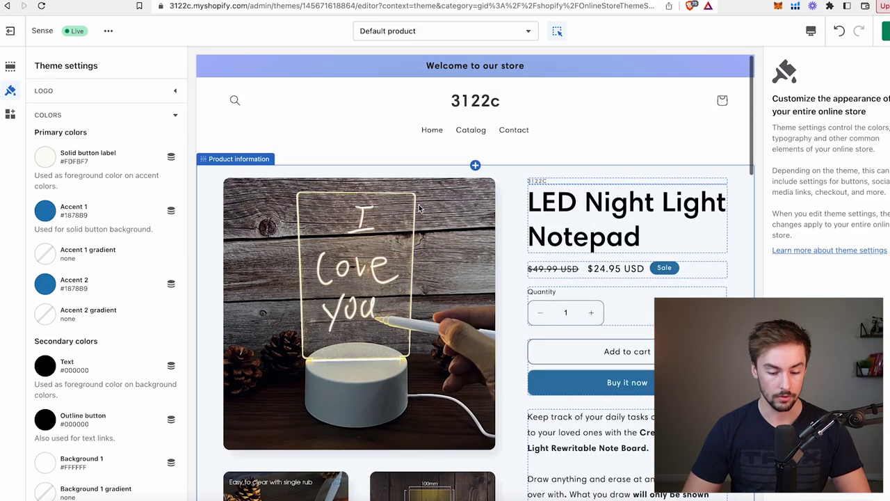
Turn off the dynamic checkout button in the product page's Buy buttons block and save the theme
click(672, 135)
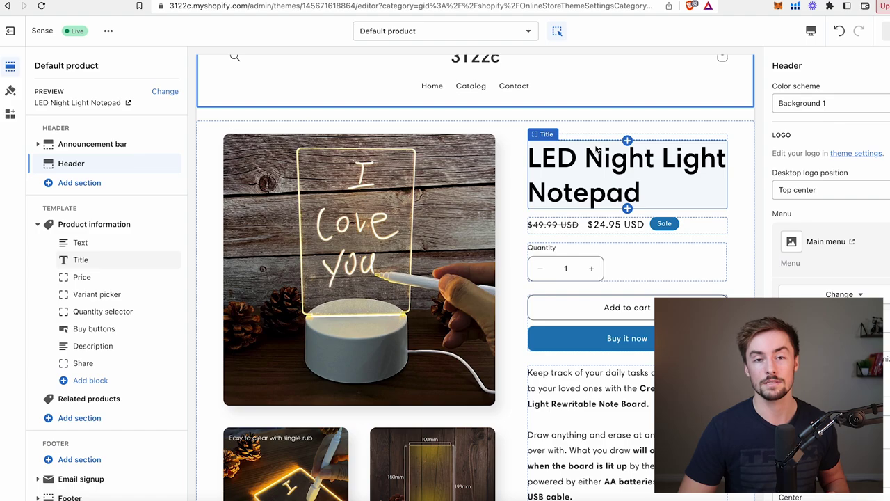
scroll(653, 283, down, 2)
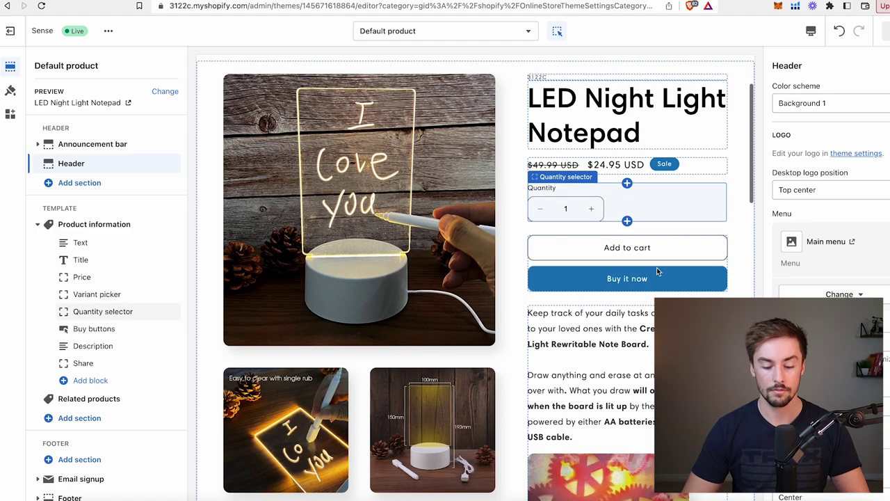
click(660, 259)
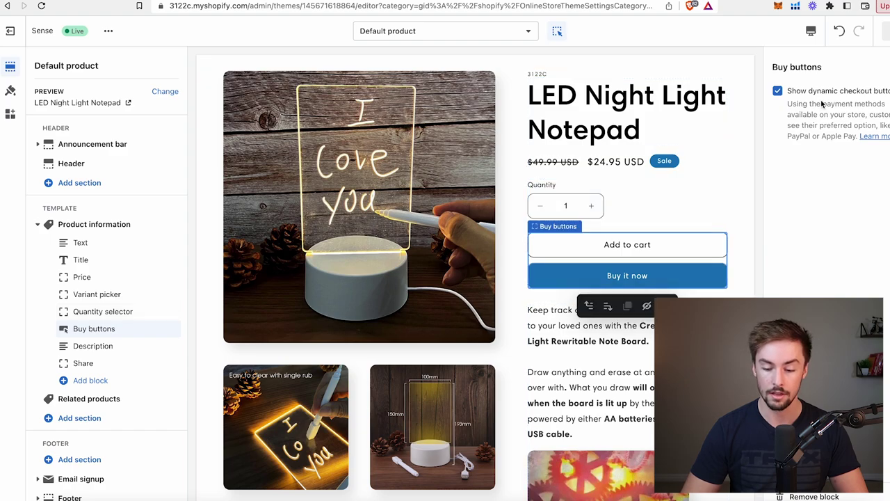
click(777, 91)
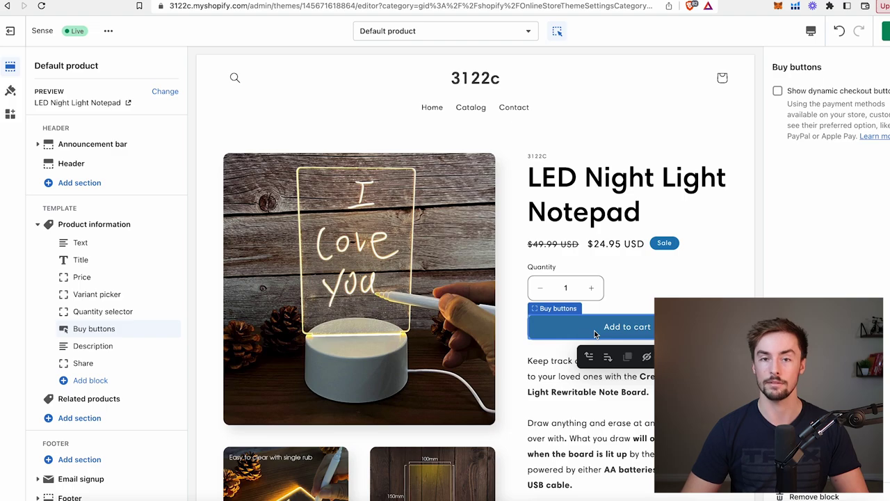
key(ctrl+s)
Change the theme's cart type to Page and save the theme
click(11, 91)
scroll(110, 247, down, 2)
click(63, 426)
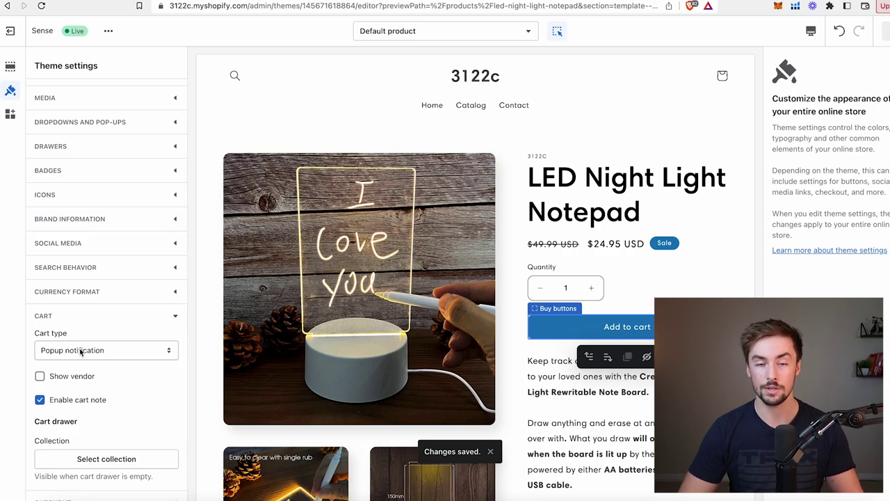
click(81, 351)
click(82, 339)
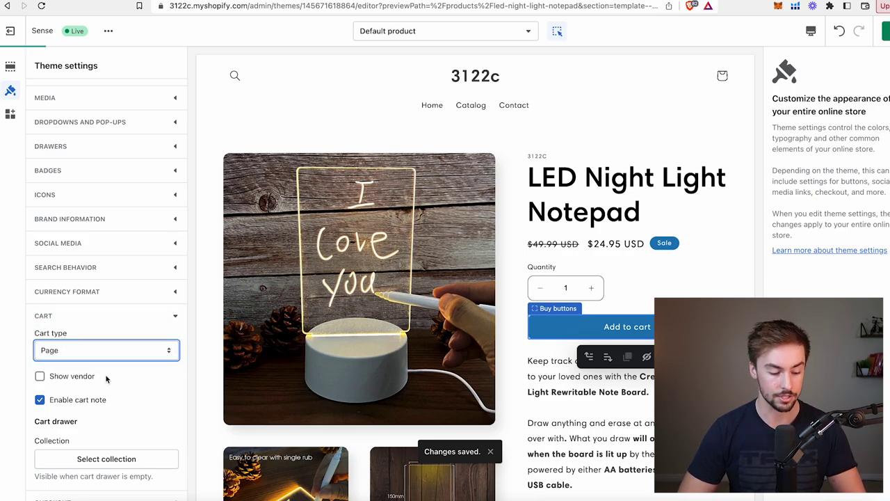
scroll(101, 399, down, 1)
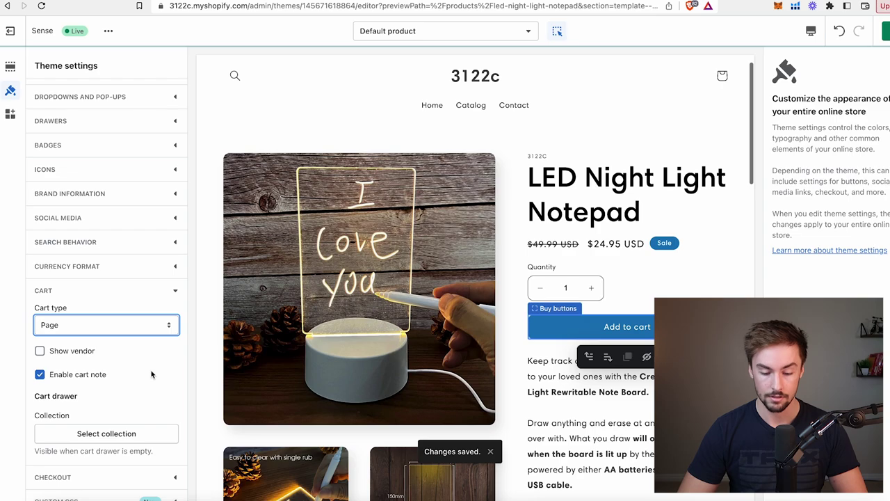
click(885, 30)
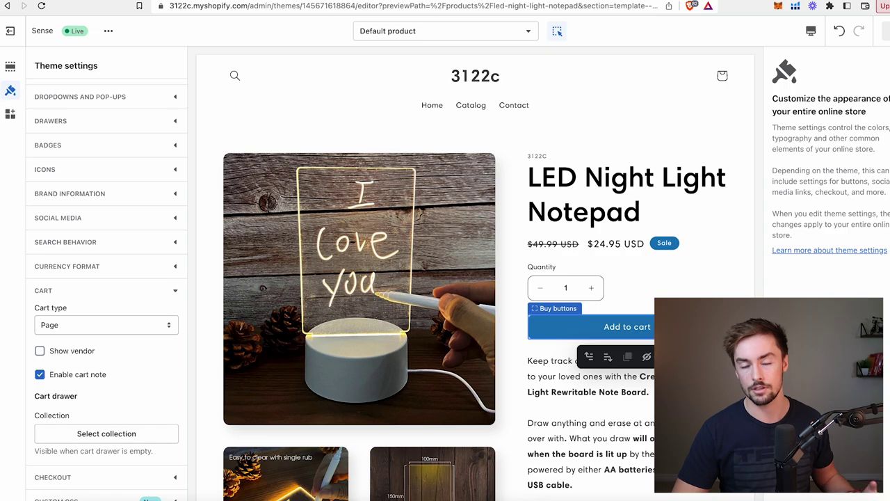
Hide the Email signup section in the footer and review the product page
scroll(220, 337, down, 15)
click(219, 338)
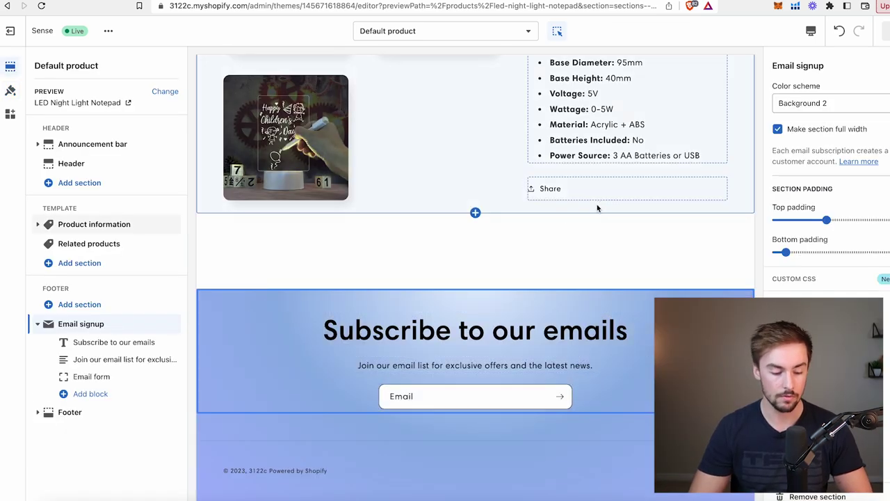
click(159, 324)
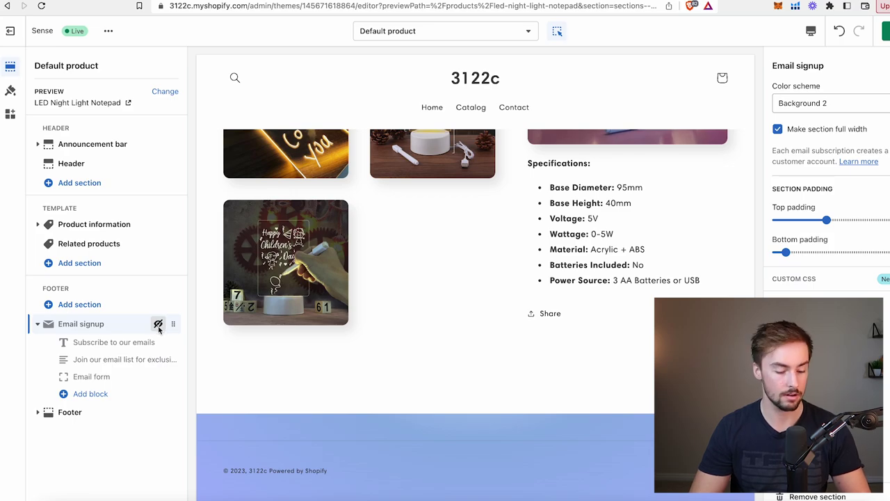
scroll(470, 340, up, 5)
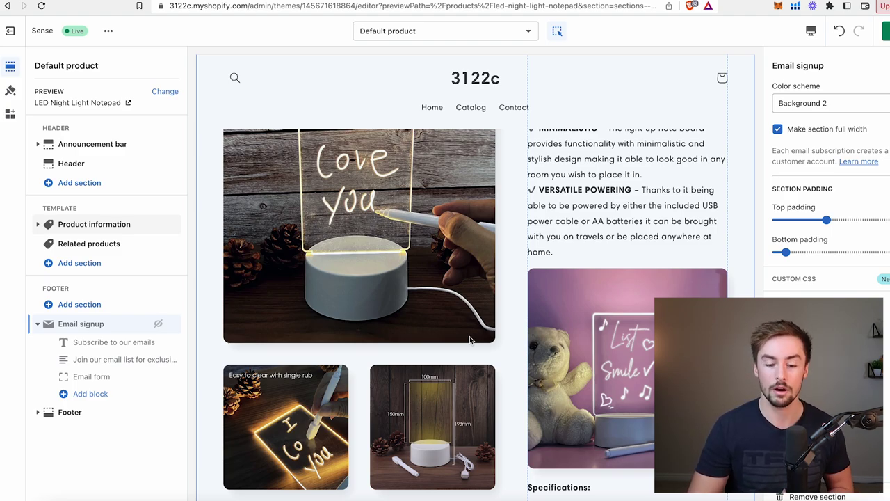
Save the theme and switch the product page preview to mobile view
scroll(567, 309, down, 5)
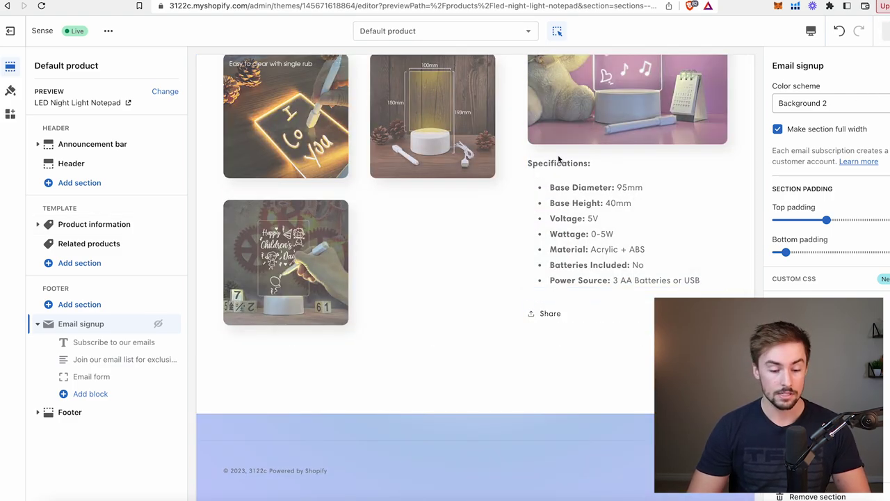
key(super+s)
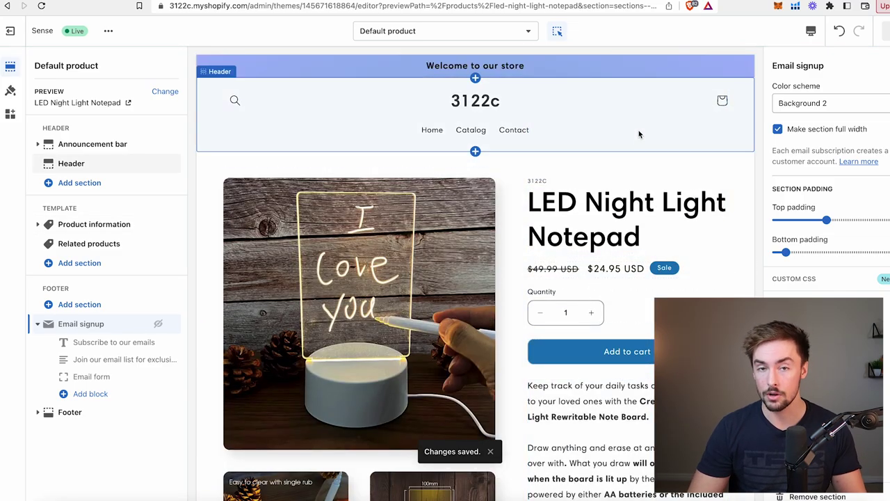
click(812, 32)
click(824, 58)
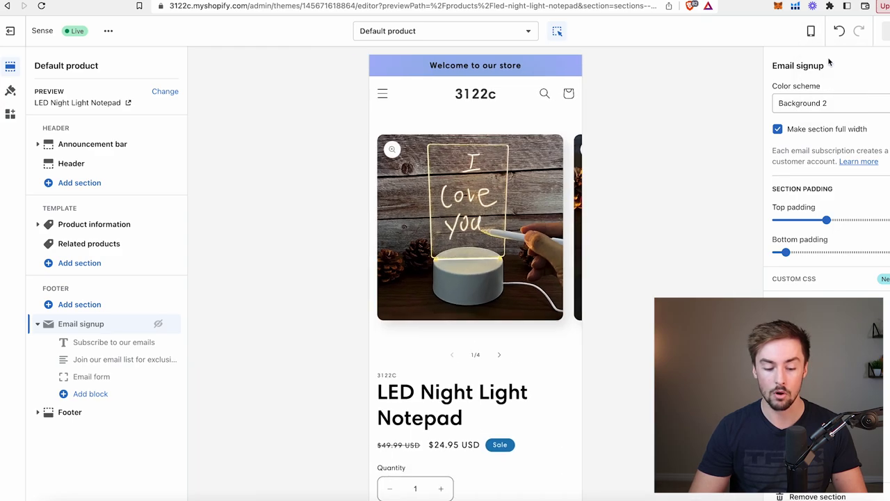
Examine the product page's mobile layout, from the images and cart button down through the description to the specifications
scroll(467, 237, down, 10)
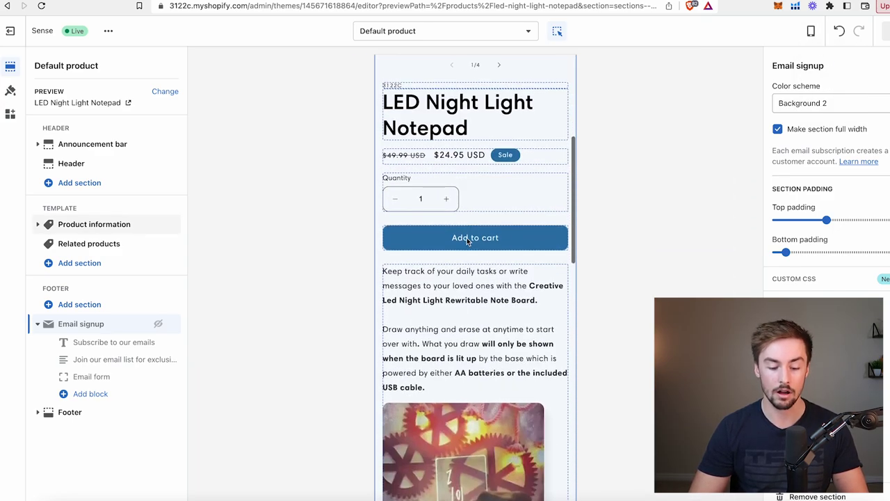
scroll(467, 242, down, 10)
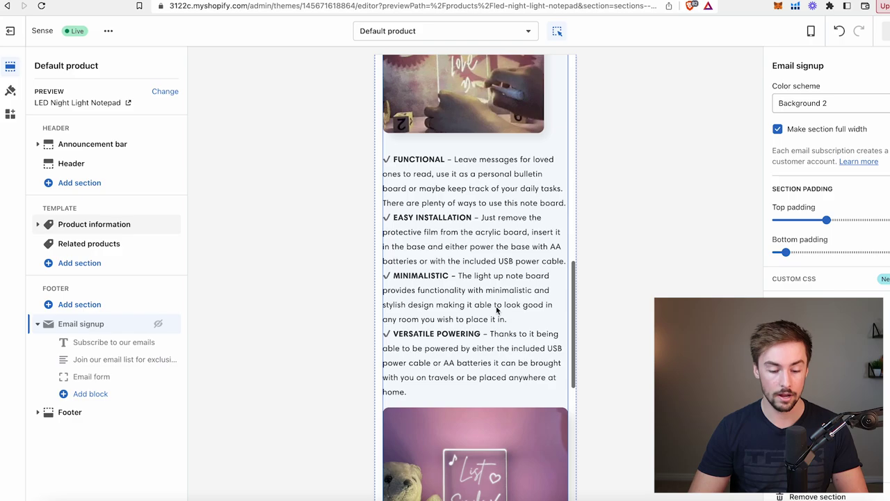
scroll(504, 336, up, 12)
scroll(504, 335, down, 6)
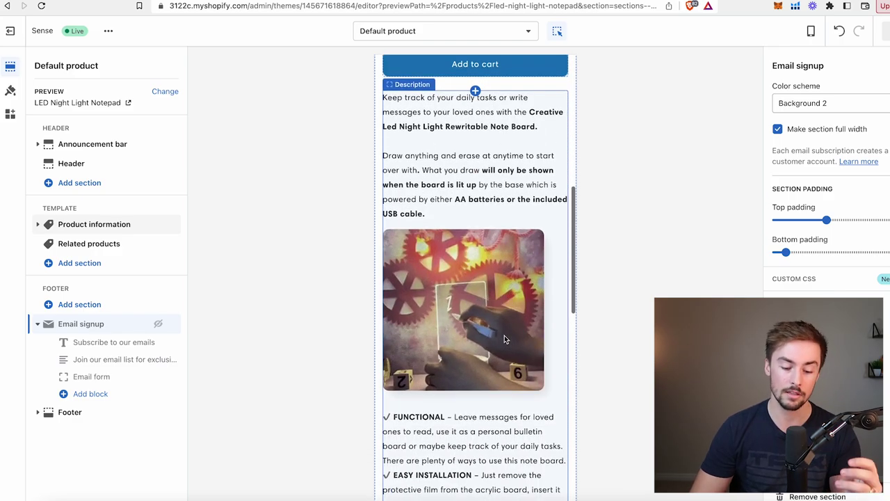
scroll(504, 336, down, 10)
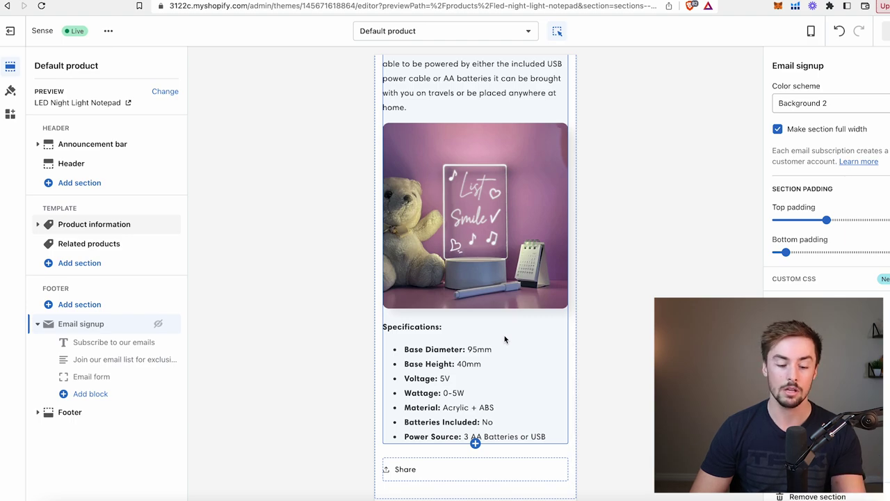
scroll(504, 337, up, 6)
scroll(504, 338, up, 4)
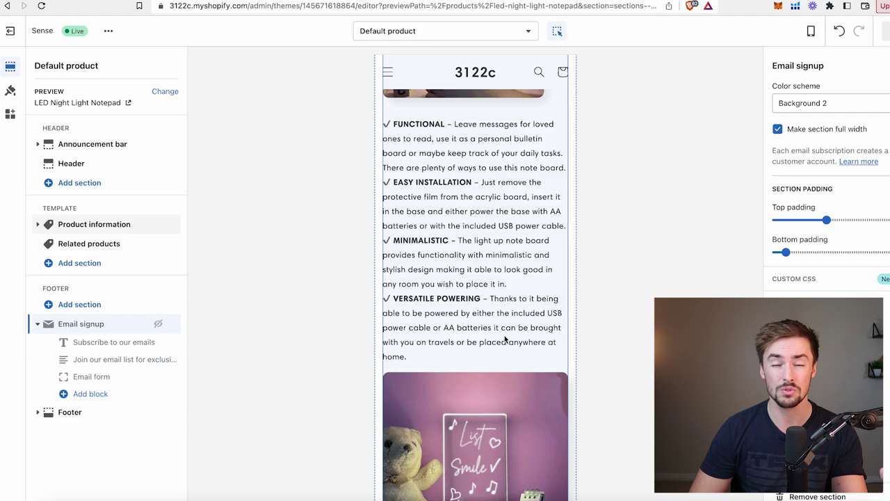
Remove the Vendor source from the Text block above the product title
click(506, 339)
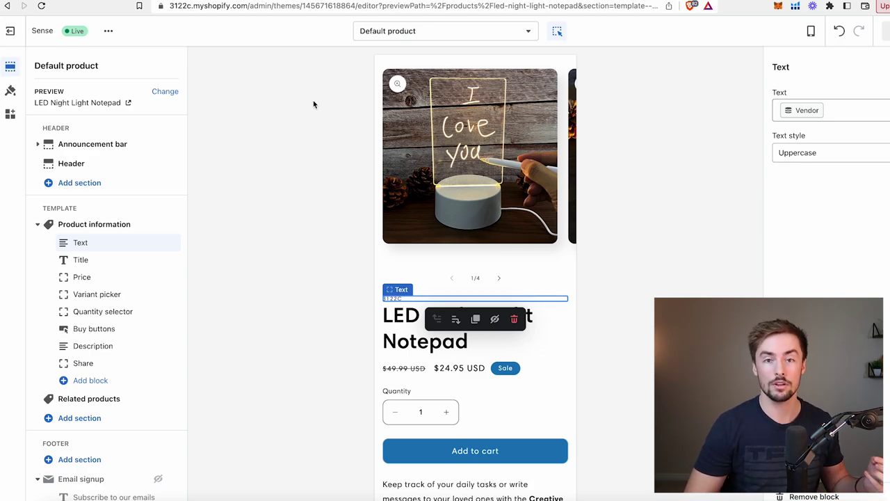
click(807, 110)
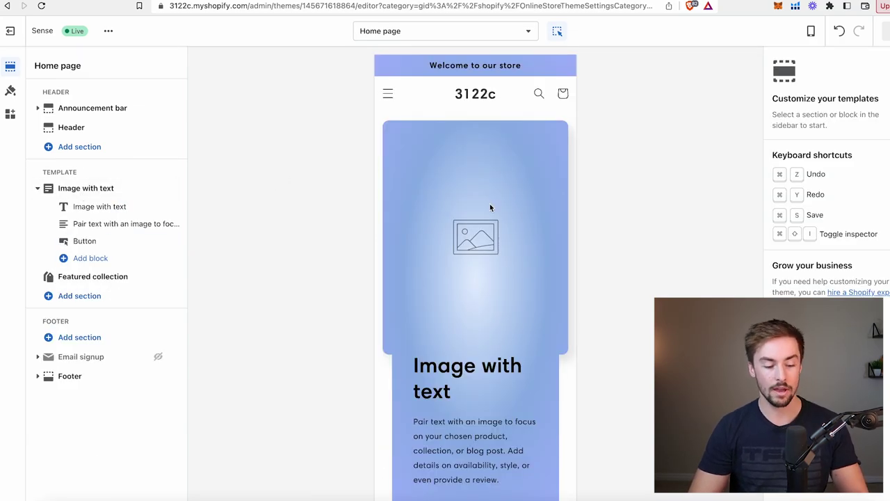
Set the screenshot of the glowing "I Love You" notepad as the image of the home page's Image with text section
scroll(489, 203, down, 3)
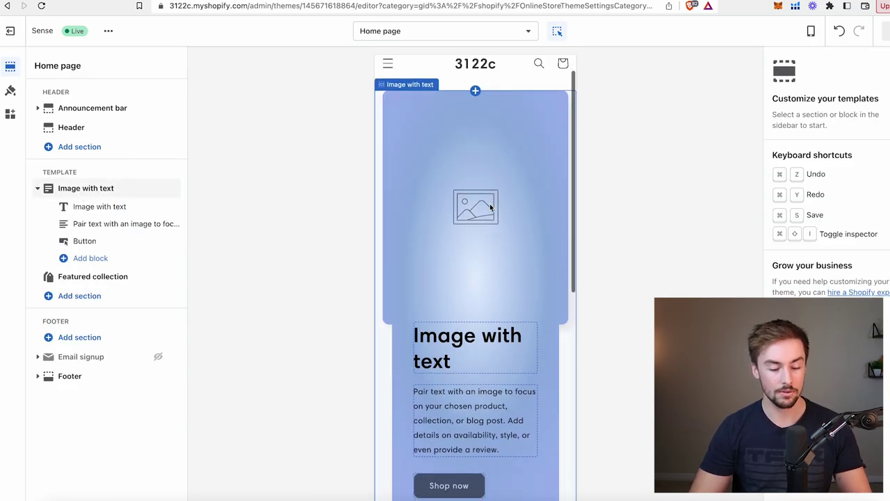
scroll(487, 278, down, 5)
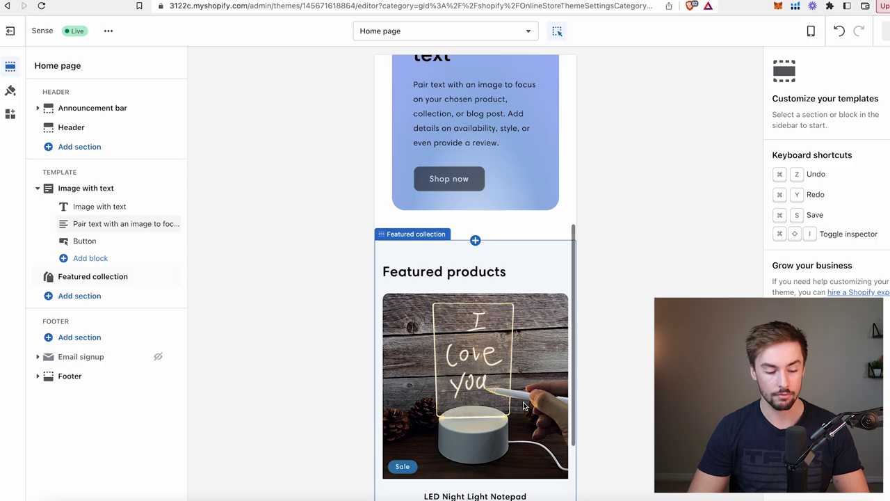
click(62, 192)
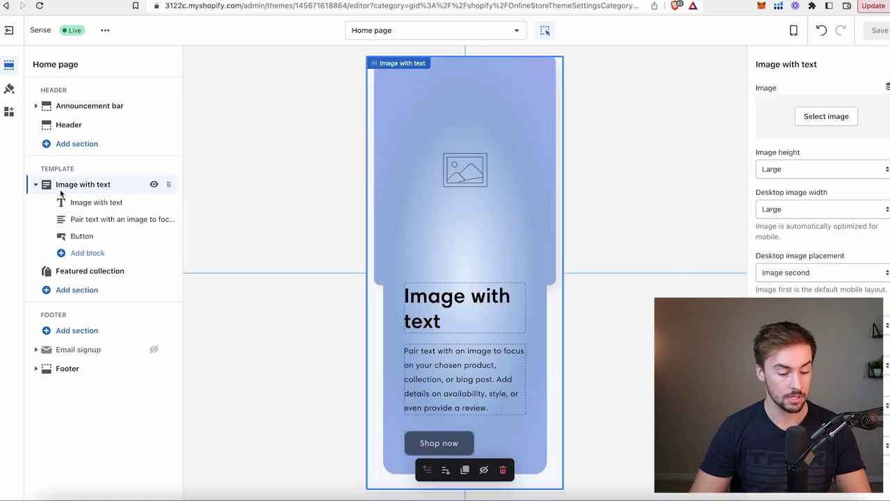
click(814, 115)
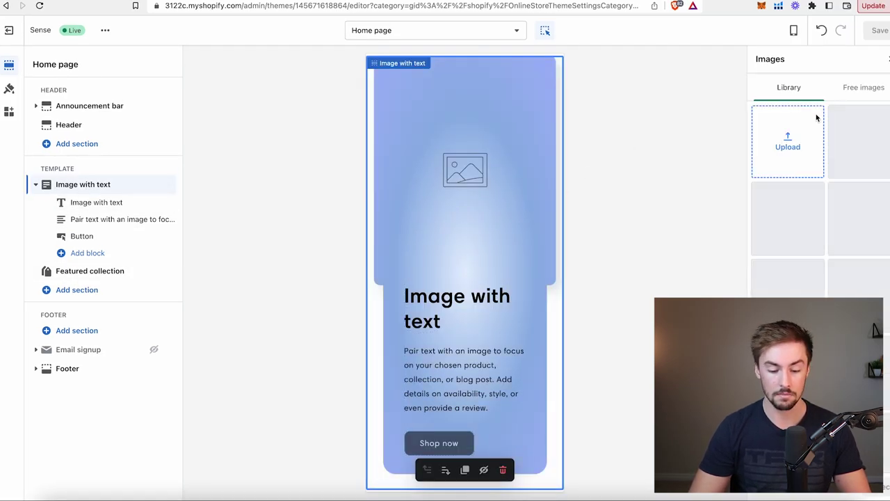
click(863, 89)
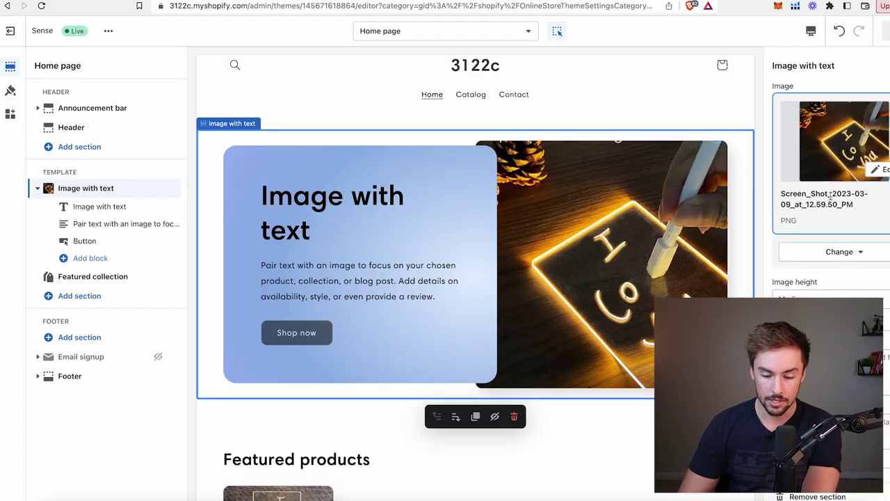
click(850, 140)
click(884, 150)
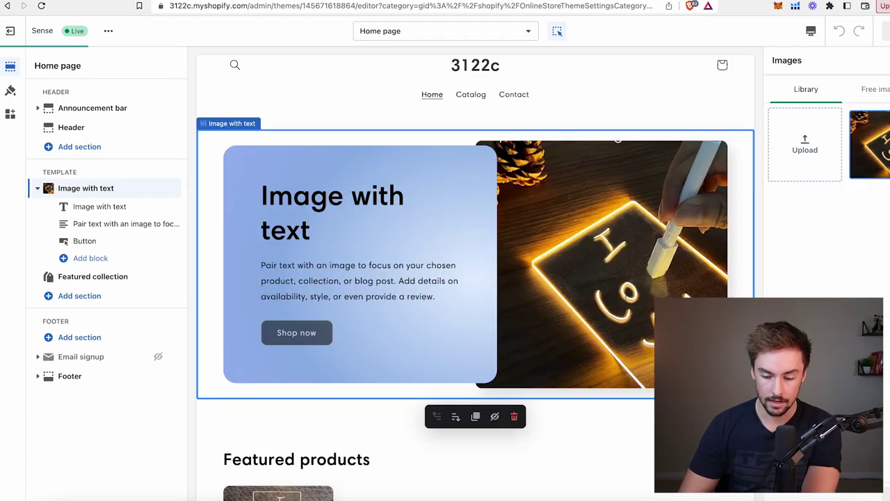
Set the heading to "Light up your imagination!" and the text to "Let your imagination flow endlessly with this amazing LED night light drawing pad."
click(323, 210)
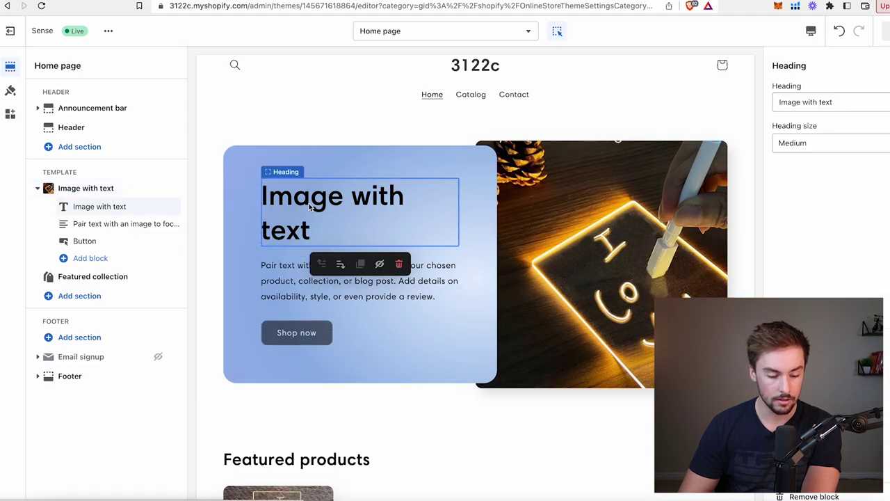
triple_click(834, 102)
text(Light up your imagination!)
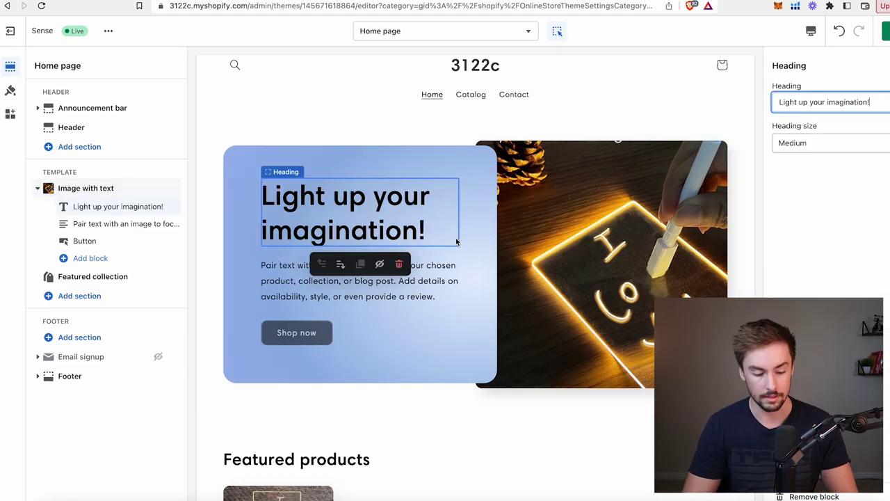
click(411, 293)
triple_click(861, 147)
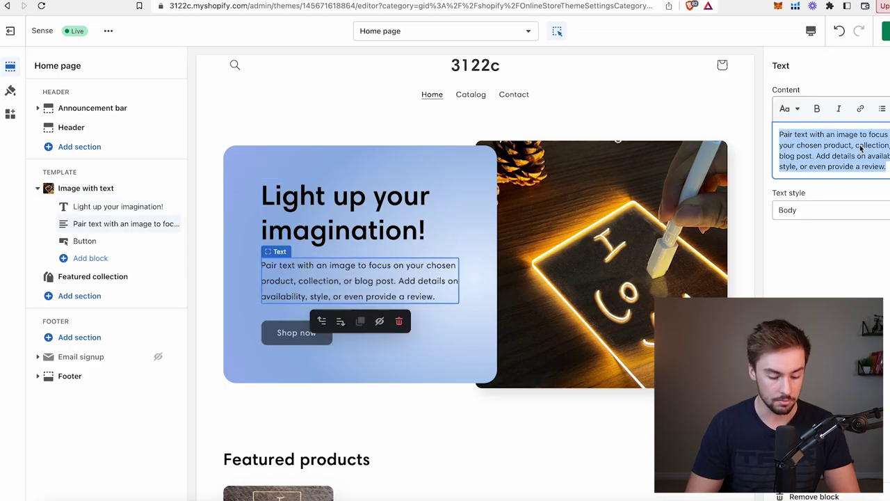
text(Let your imagination flow endlessly with this amazing LED night light drawing pad.)
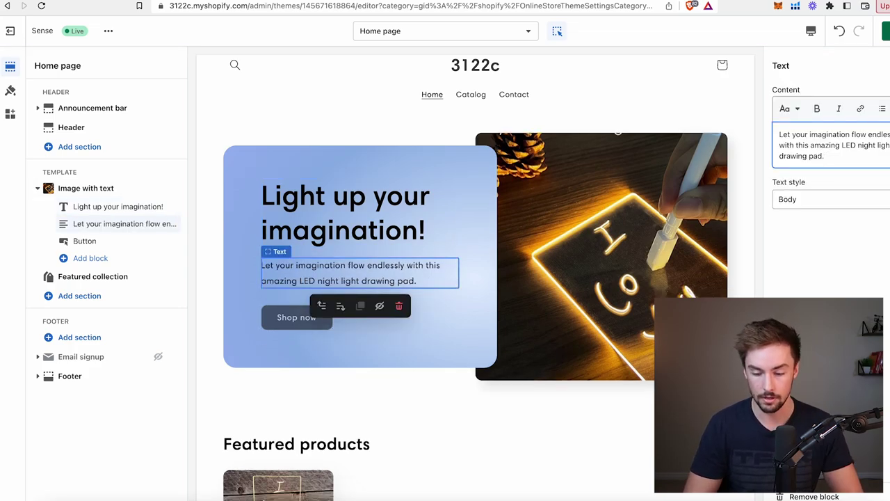
Examine the home page's Featured collection section and the collection template's Product grid
scroll(487, 292, down, 4)
click(539, 270)
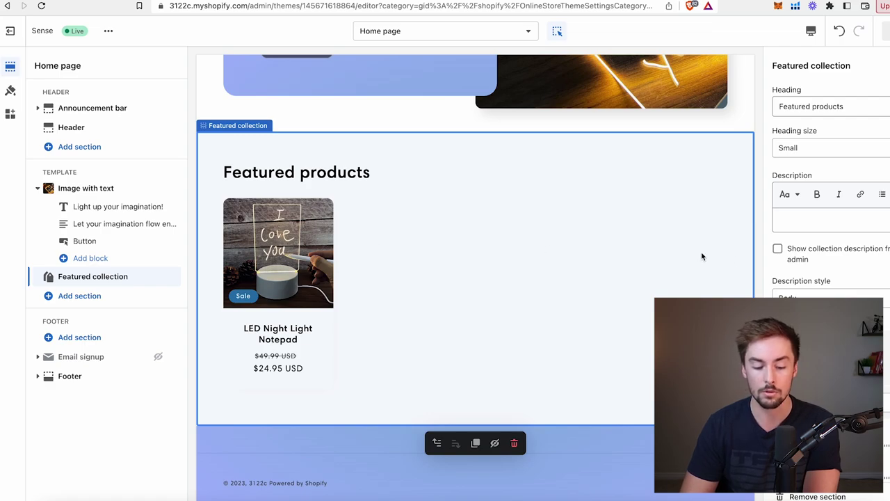
scroll(444, 263, up, 1)
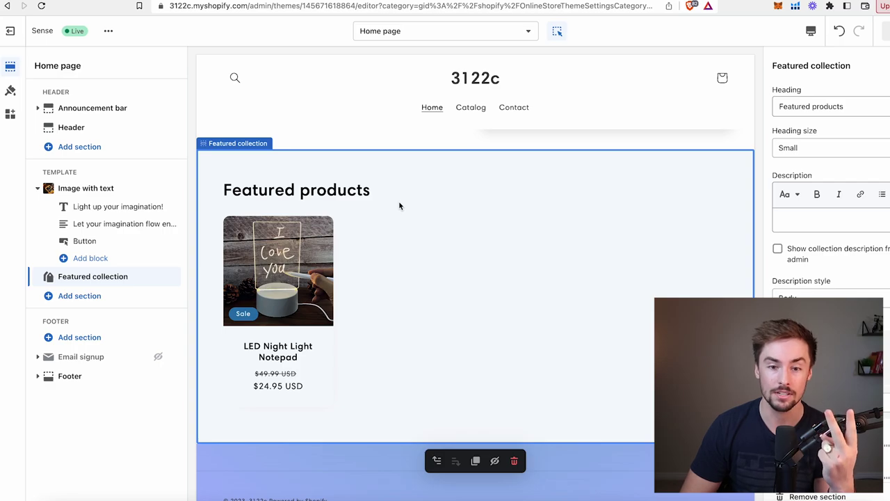
click(439, 28)
click(384, 270)
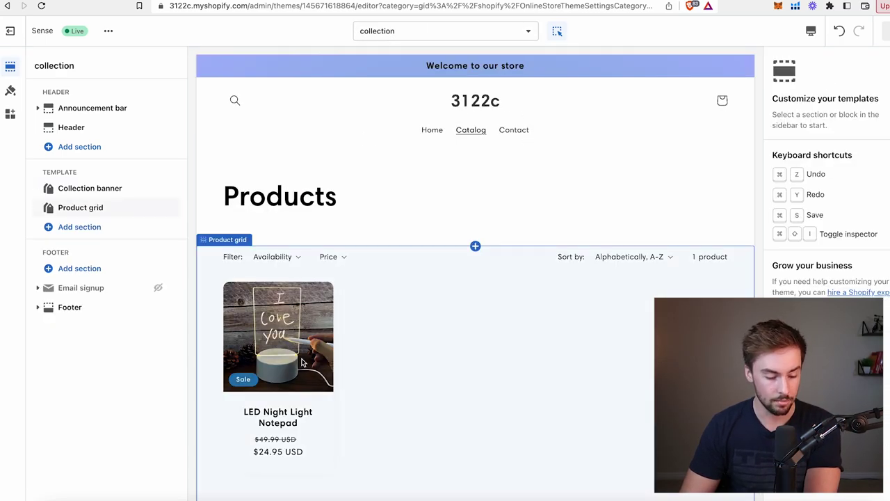
click(446, 265)
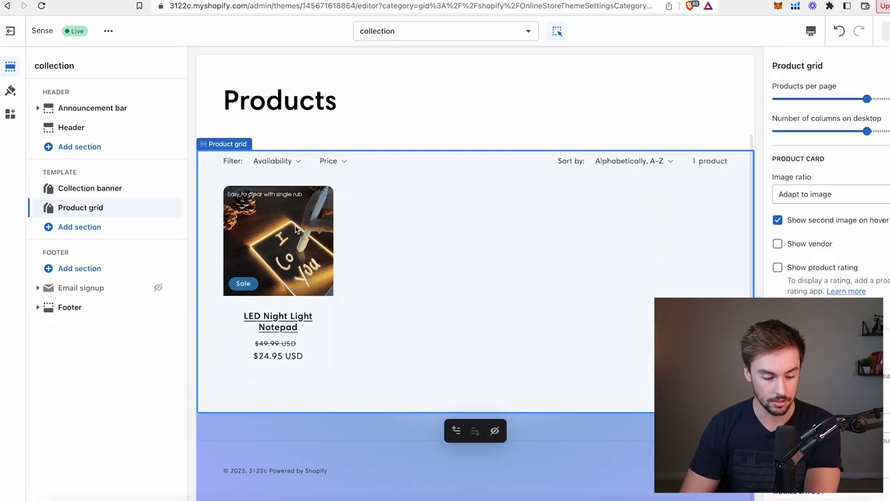
Open the LED Night Light Notepad from the product grid, add it to the cart and open the cart page
click(296, 229)
scroll(635, 319, down, 1)
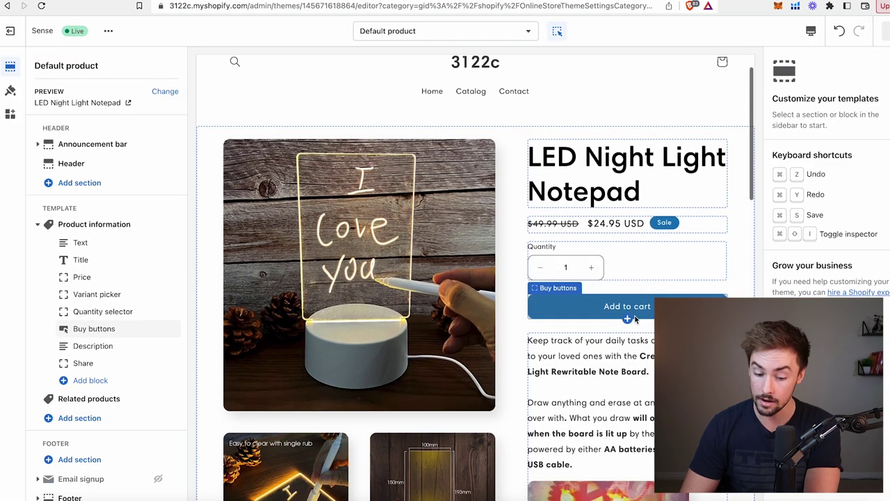
click(635, 313)
scroll(637, 313, down, 2)
click(662, 234)
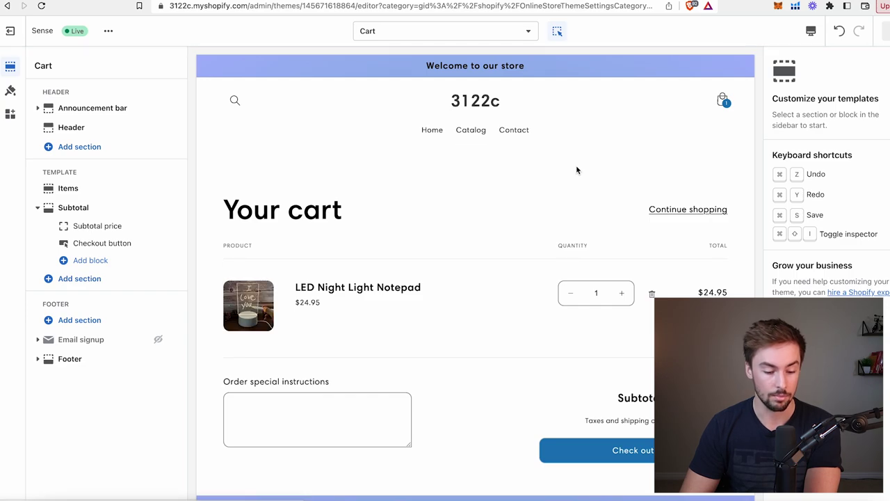
Examine the cart page's layout and check the Checkout button block for customizable settings
scroll(576, 169, down, 2)
scroll(583, 362, down, 1)
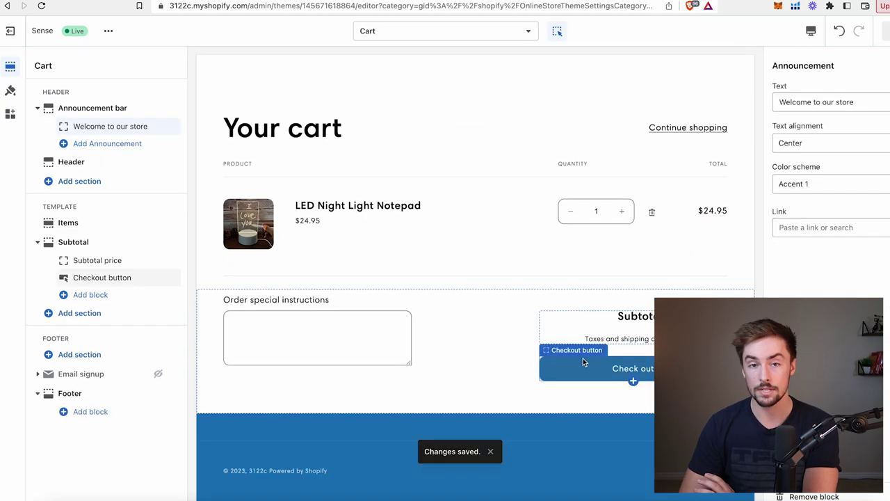
scroll(583, 361, up, 1)
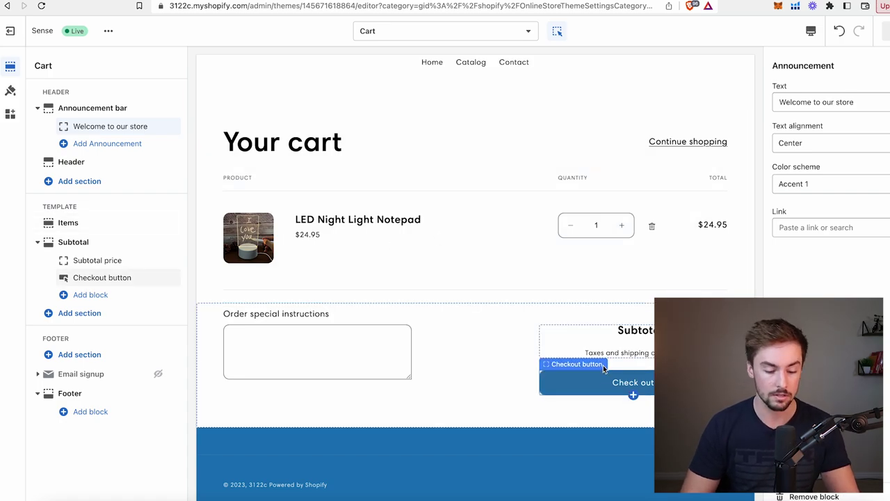
scroll(560, 302, up, 1)
scroll(602, 367, down, 2)
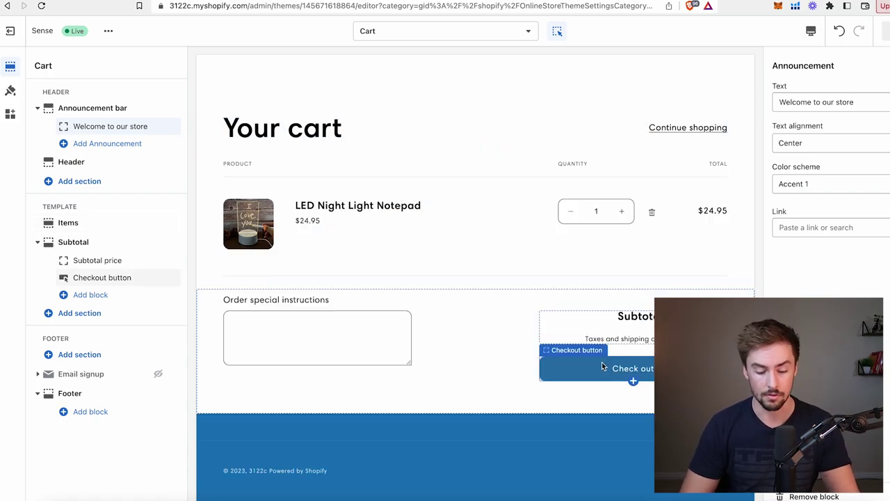
click(600, 381)
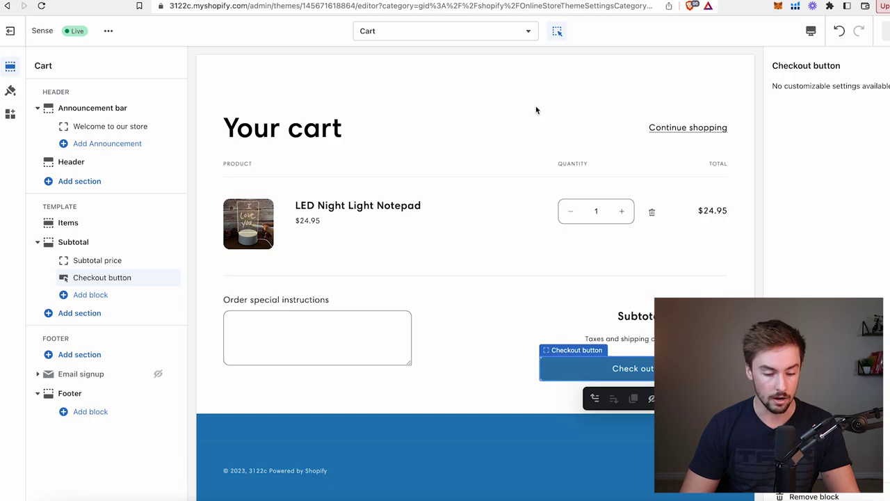
Switch to the Checkout template and examine the checkout branding options in the theme settings
click(471, 33)
click(411, 294)
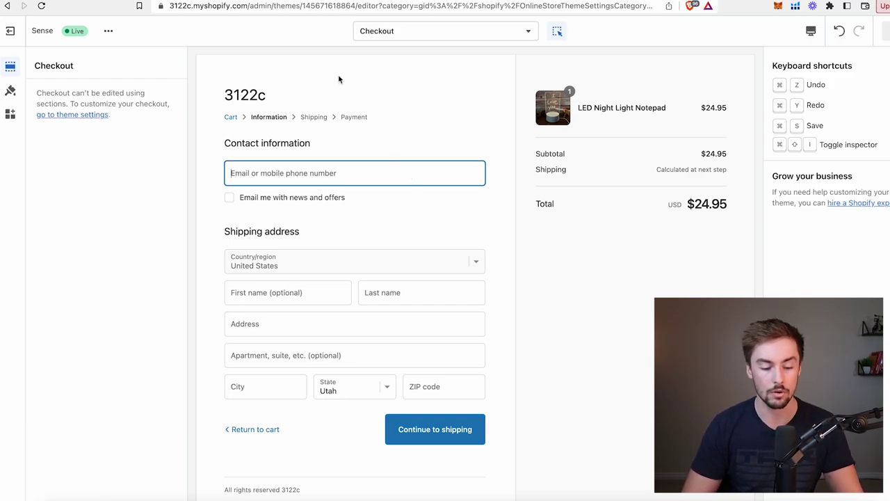
click(69, 115)
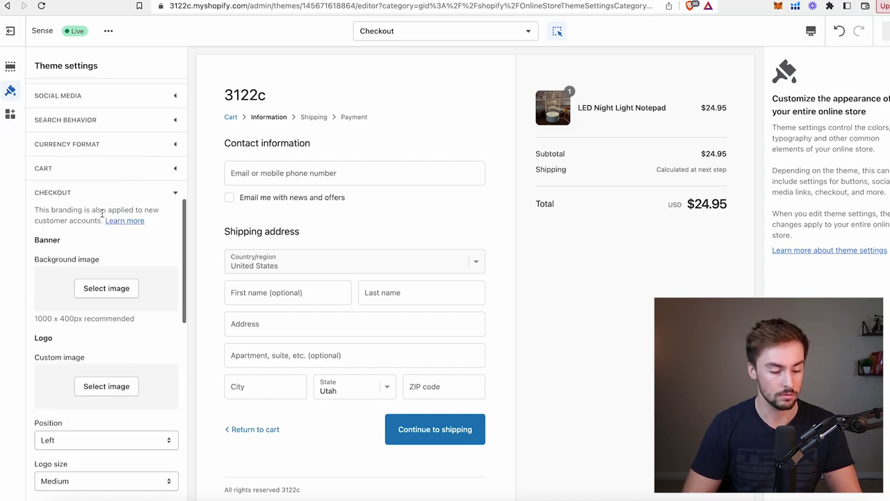
click(175, 193)
click(70, 449)
scroll(70, 451, down, 5)
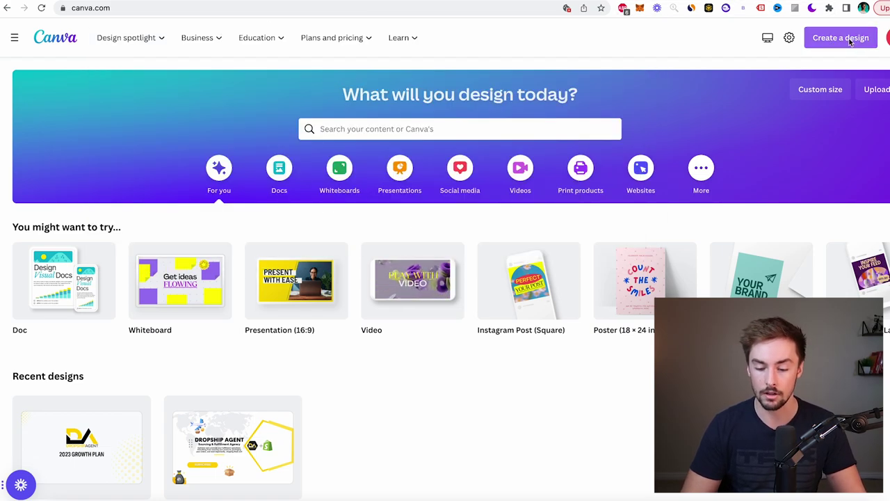
Switch to Canva and create a new blank Logo design
click(848, 38)
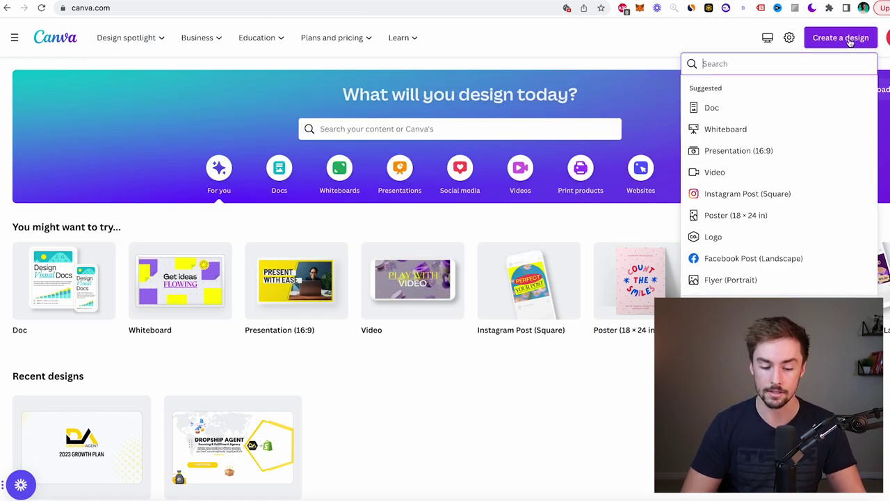
click(722, 239)
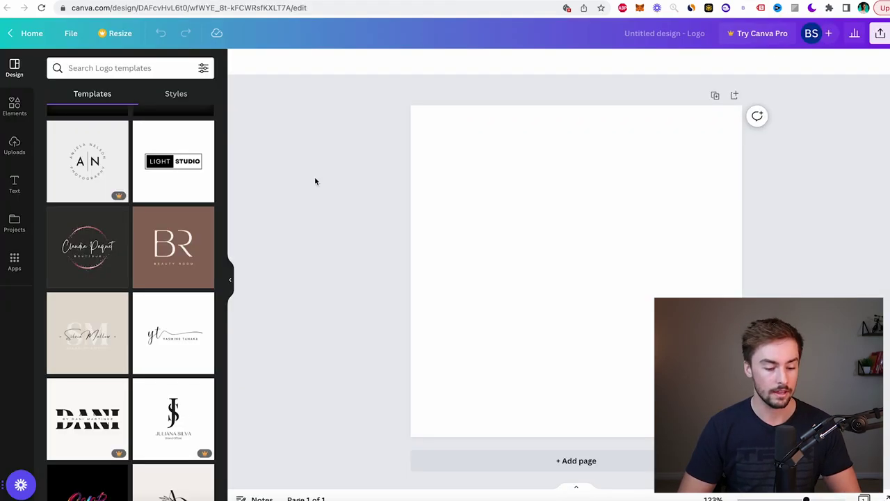
Search the logo templates for "mountain" and apply the black-on-white Mountain Creative template to the blank design
click(111, 68)
text(mountain)
key(Return)
scroll(118, 184, down, 1)
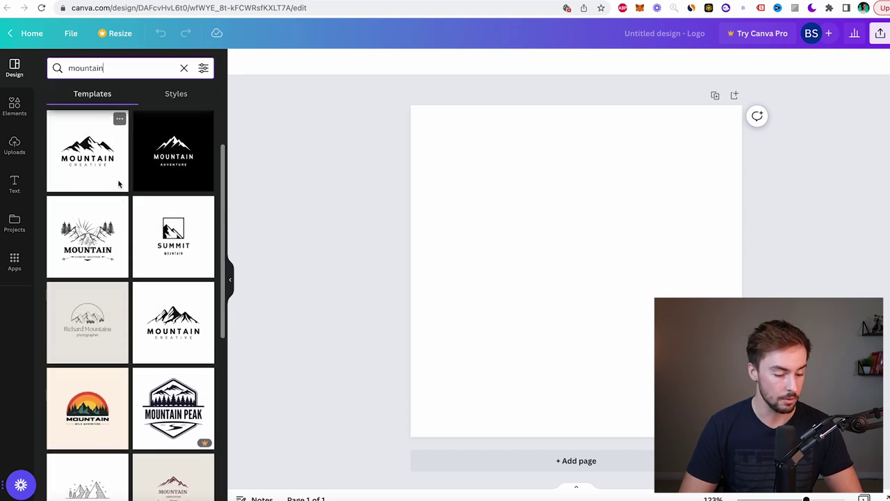
scroll(101, 174, up, 1)
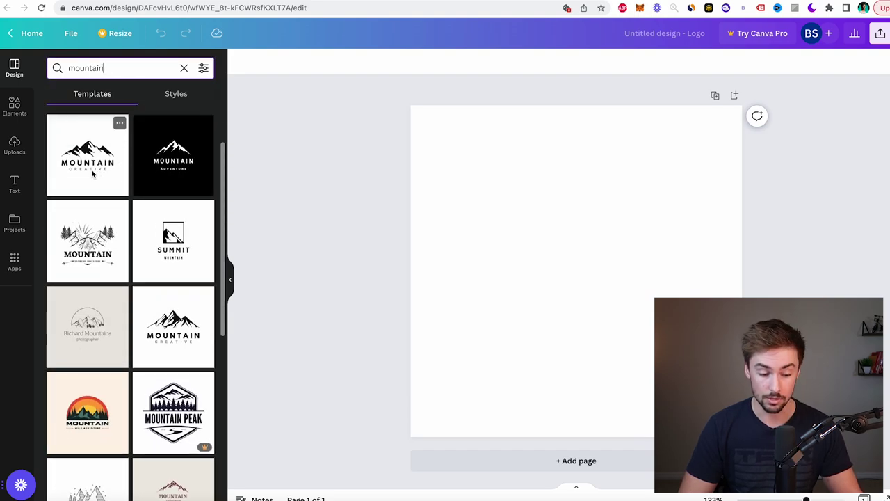
click(99, 169)
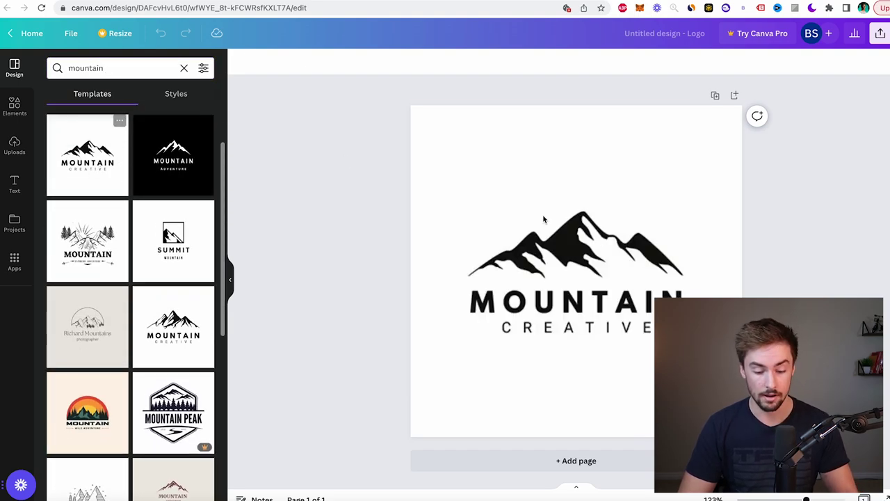
Replace the logo's MOUNTAIN text with ZENPEAK and delete the CREATIVE subtitle beneath it
click(597, 300)
click(597, 301)
text(ZEN)
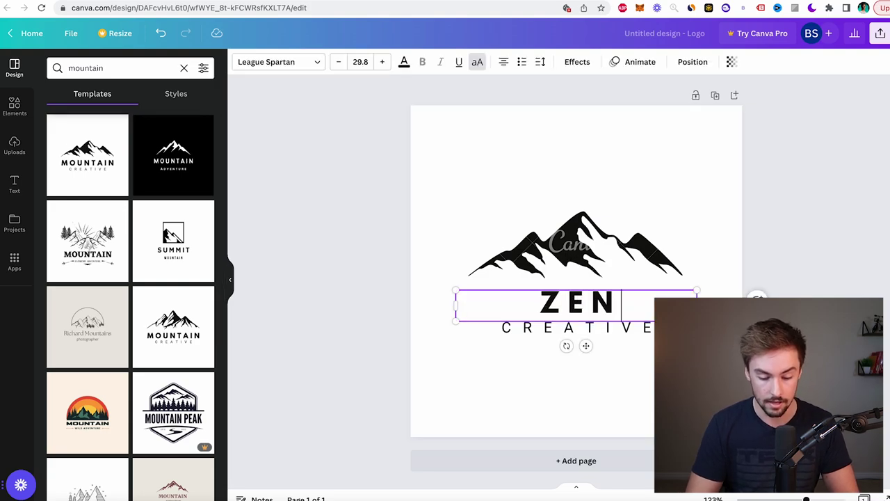
text(PEAK)
click(626, 327)
key(Delete)
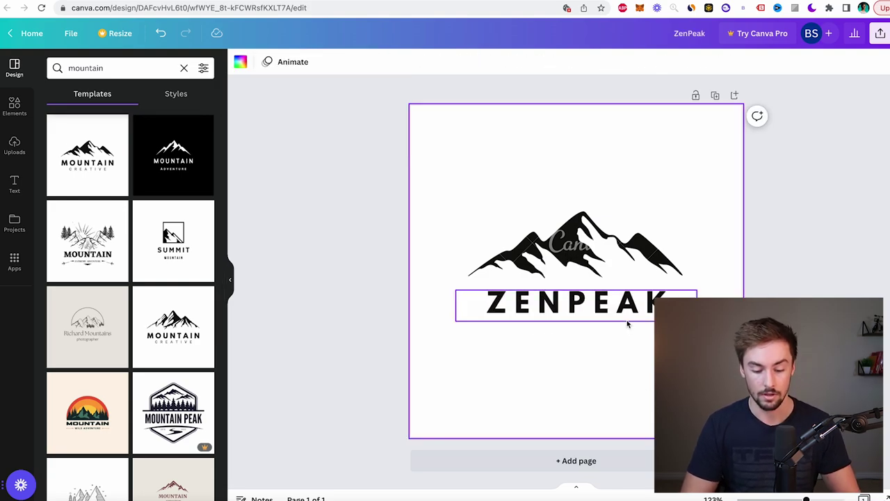
Remove the watermark from the mountain graphic, switch to Shopify and upload the ZENPEAK logo as the checkout's custom logo image
click(591, 230)
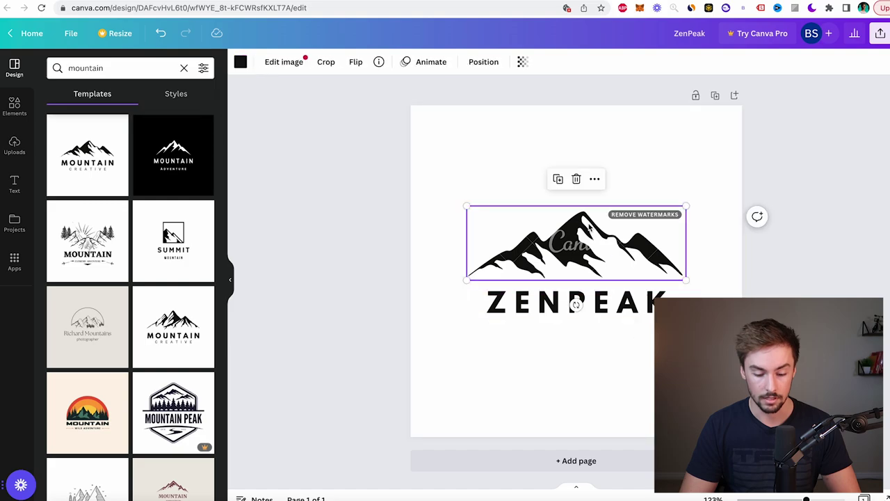
click(652, 216)
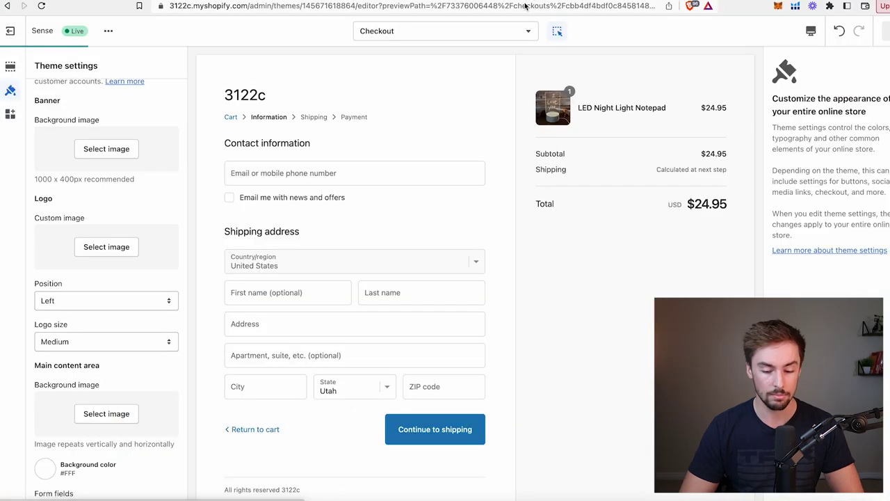
click(110, 246)
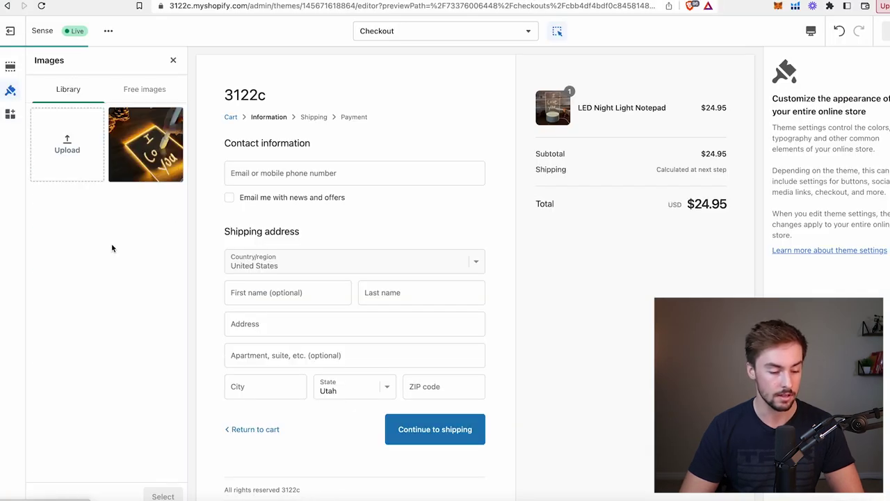
click(70, 150)
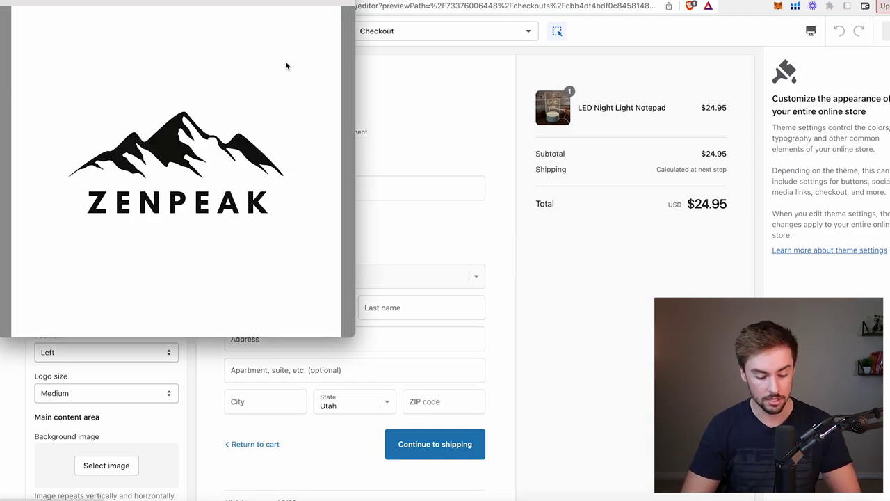
Capture a tightly cropped screenshot of the ZENPEAK logo and replace the checkout's custom logo image with it
key(super+shift+4)
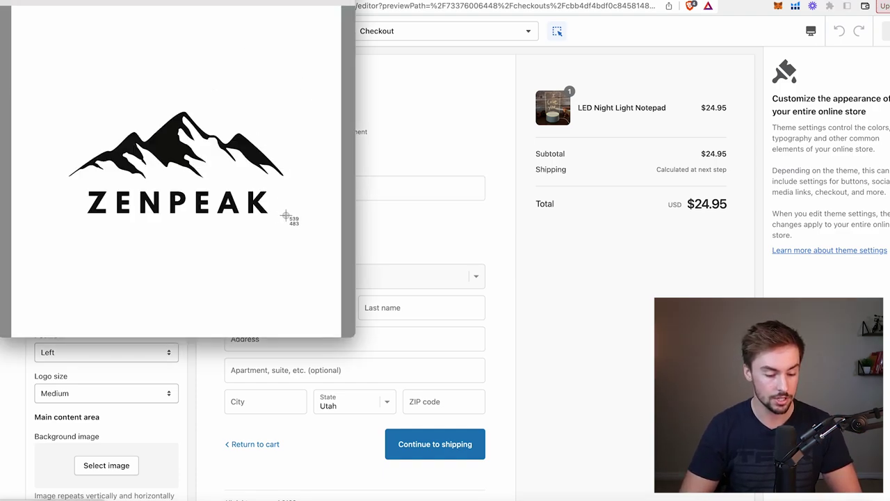
drag(288, 218, 65, 108)
click(6, 3)
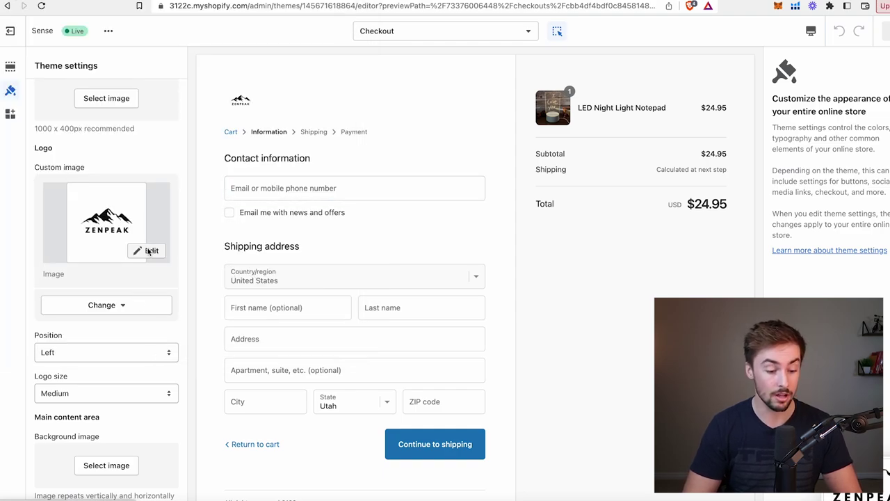
click(111, 304)
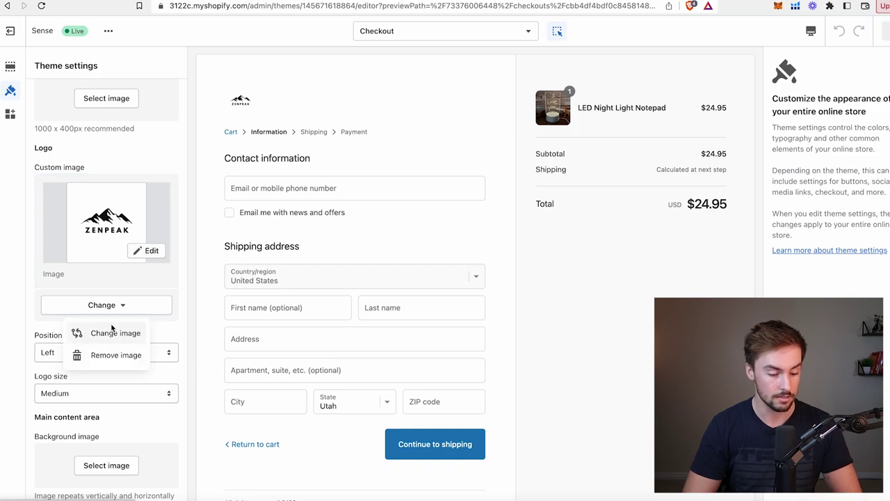
click(107, 332)
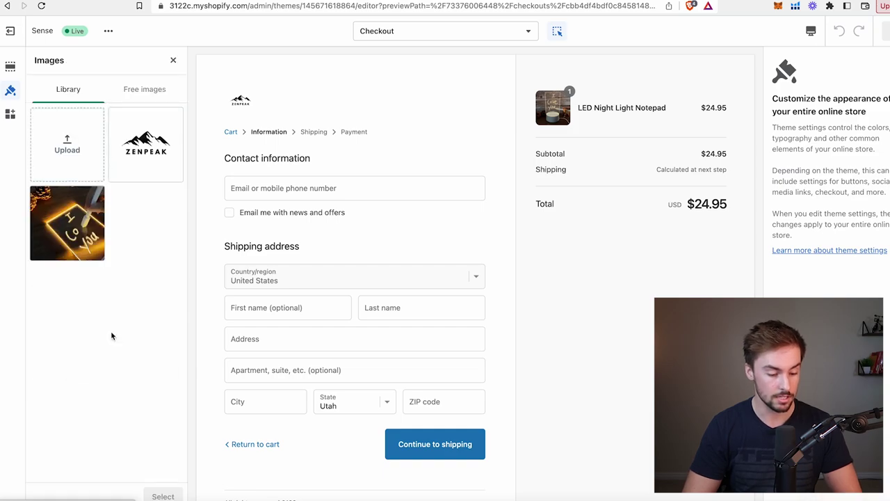
click(300, 184)
Set the logo position to Center in the checkout theme settings
scroll(79, 373, down, 4)
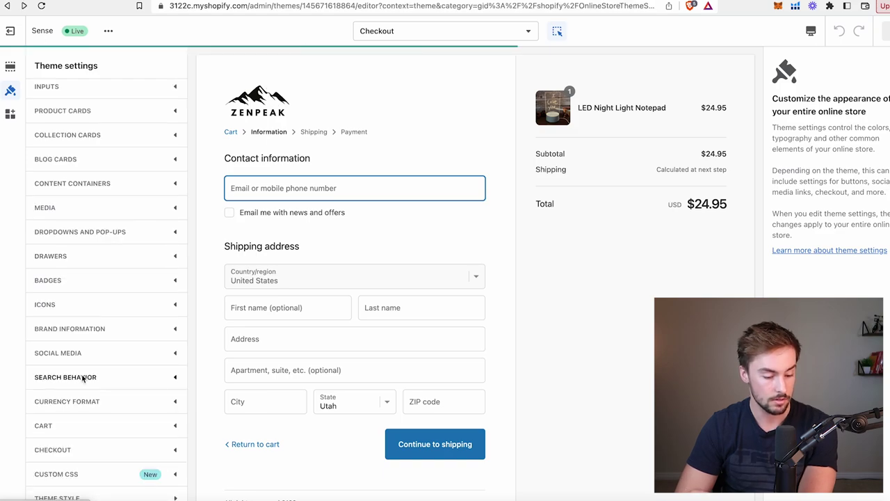
click(81, 450)
scroll(81, 450, down, 6)
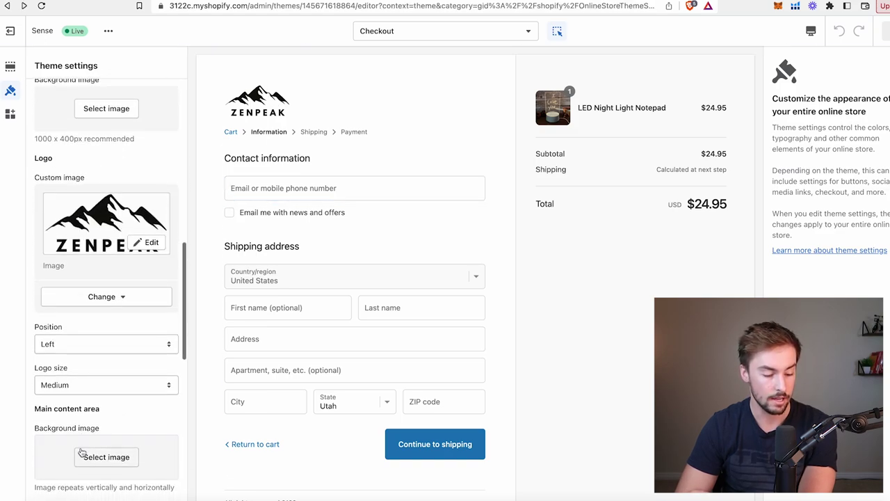
scroll(96, 274, down, 2)
click(75, 259)
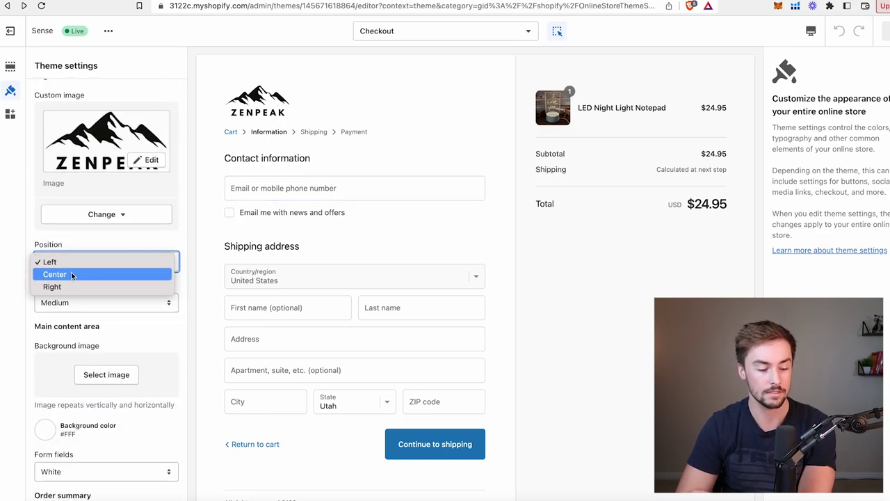
click(73, 273)
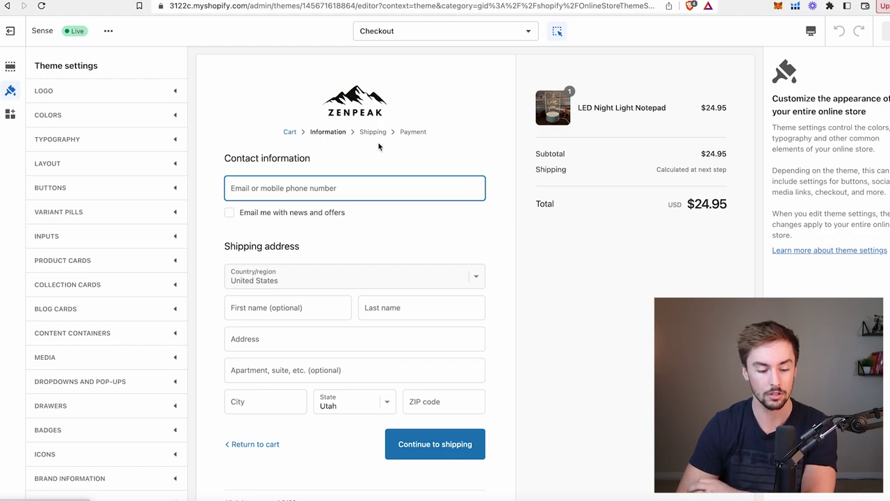
Switch to the Home page template and set the cropped ZENPEAK image as the theme logo
click(388, 31)
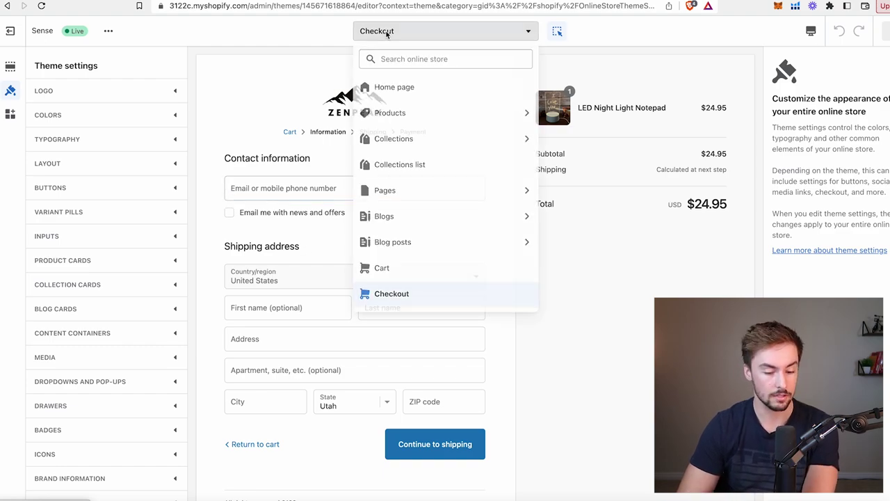
click(397, 88)
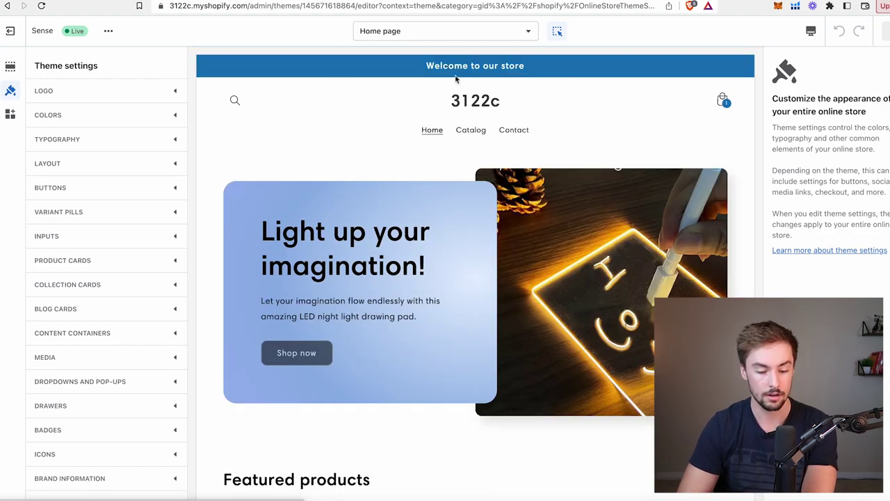
click(52, 92)
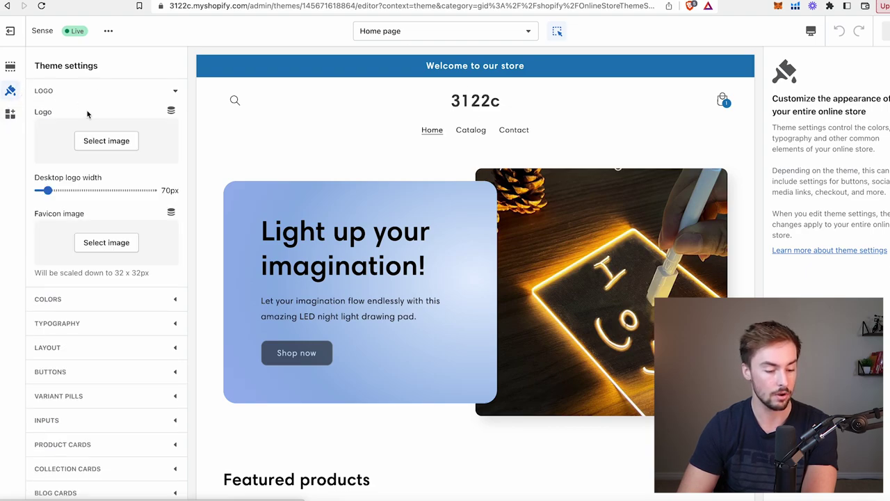
click(100, 141)
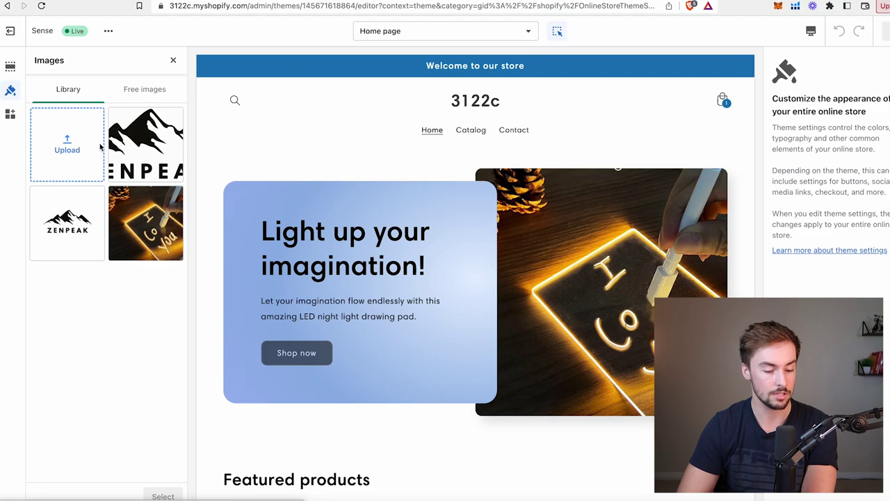
click(146, 144)
click(163, 492)
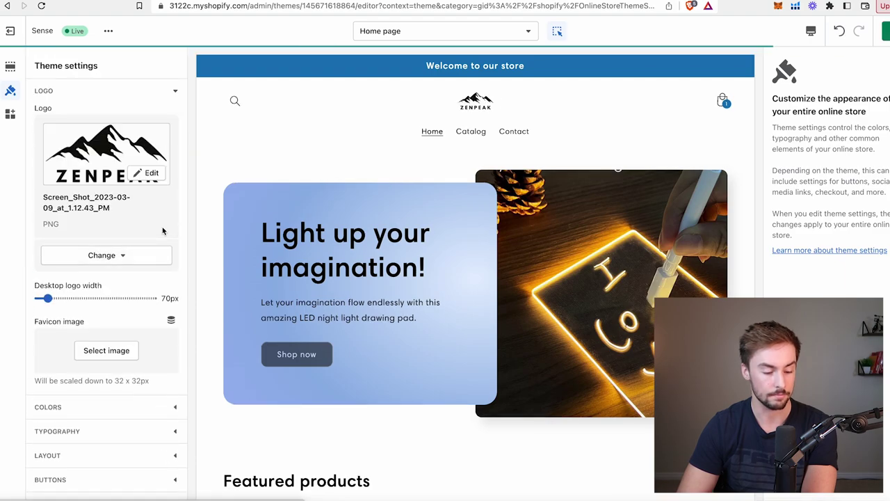
Set the desktop logo width to 150px and save the theme changes
drag(68, 301, 82, 299)
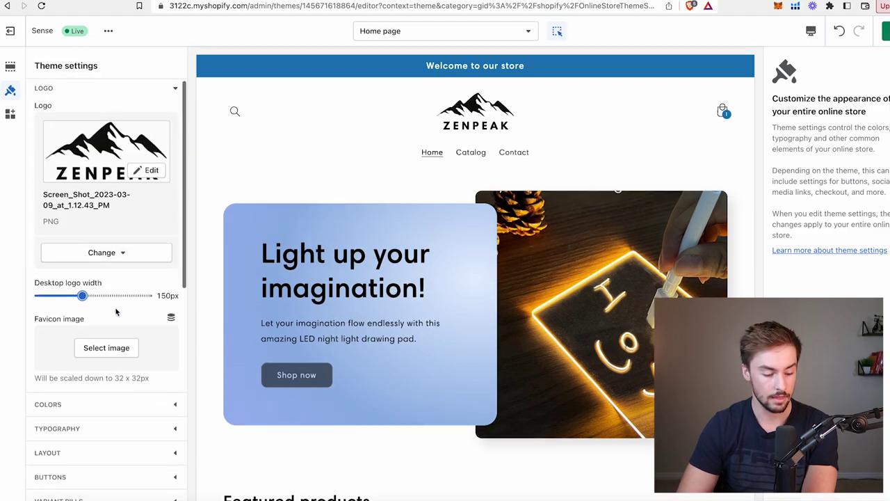
scroll(115, 313, down, 3)
click(885, 31)
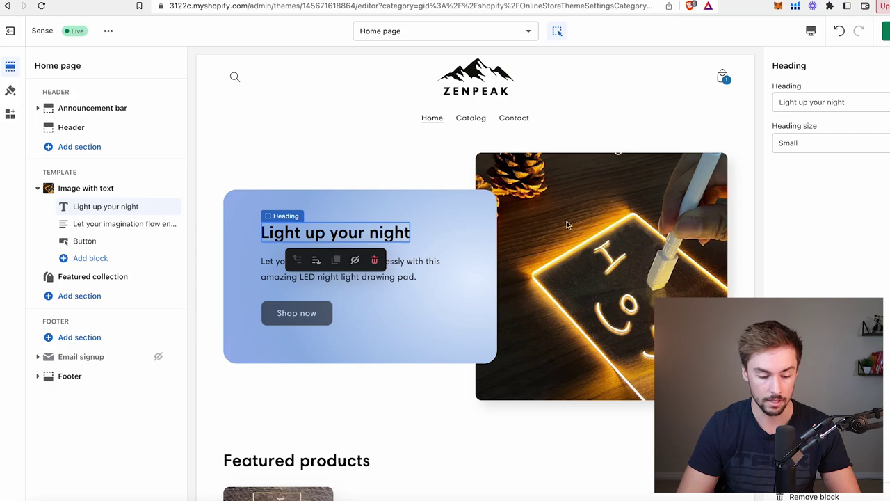
Make the paragraph under the "Light up your night" heading bold
click(450, 264)
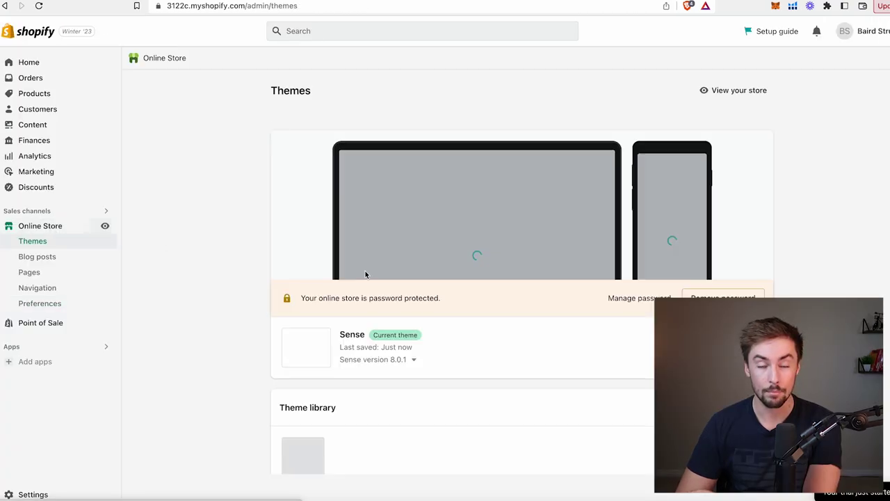
Preview the Sense theme from the themes page and examine the storefront's home page banner and featured products
scroll(560, 240, down, 1)
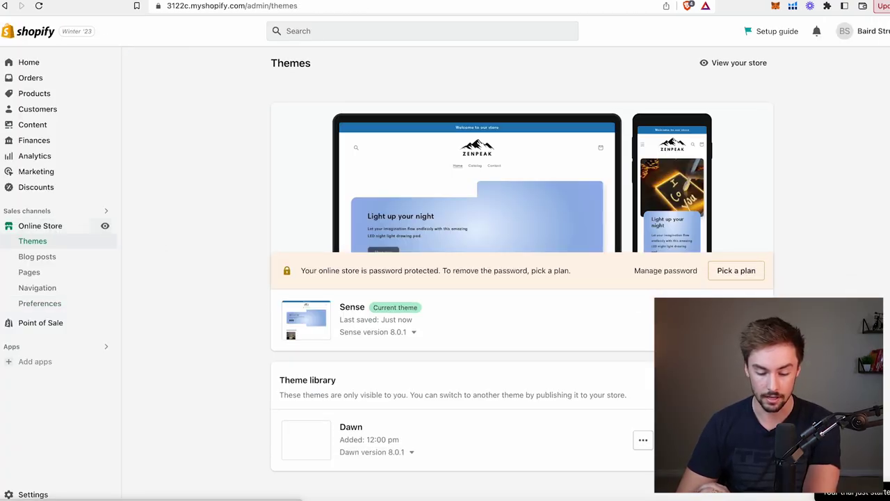
click(688, 319)
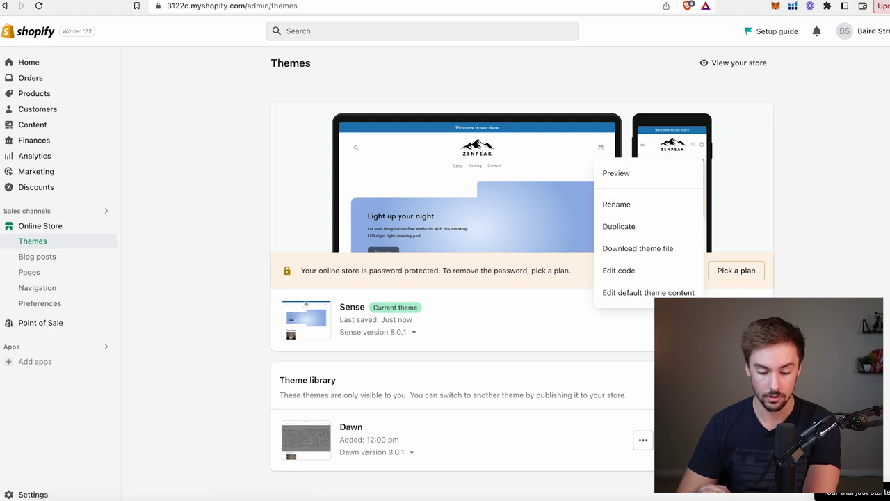
click(643, 172)
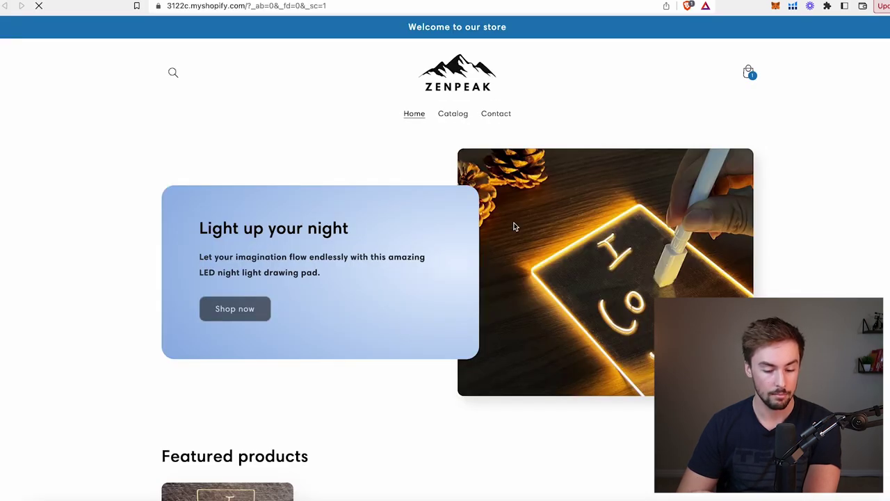
scroll(397, 243, down, 3)
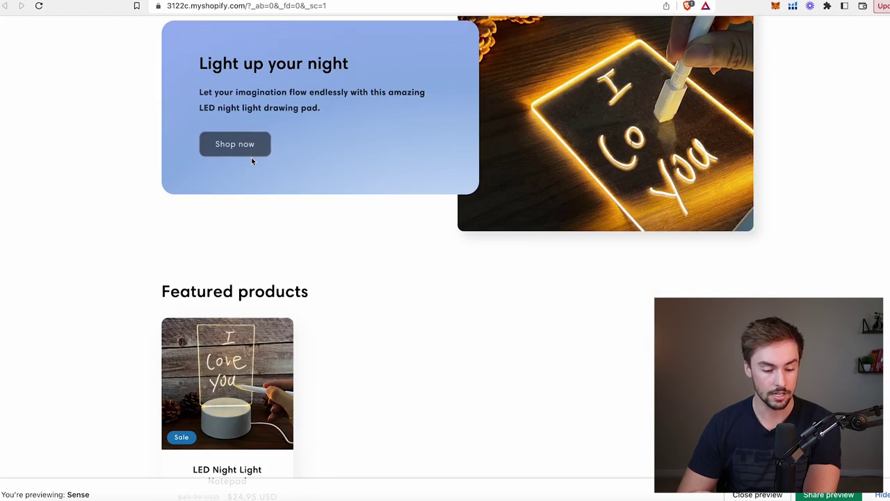
scroll(270, 149, up, 1)
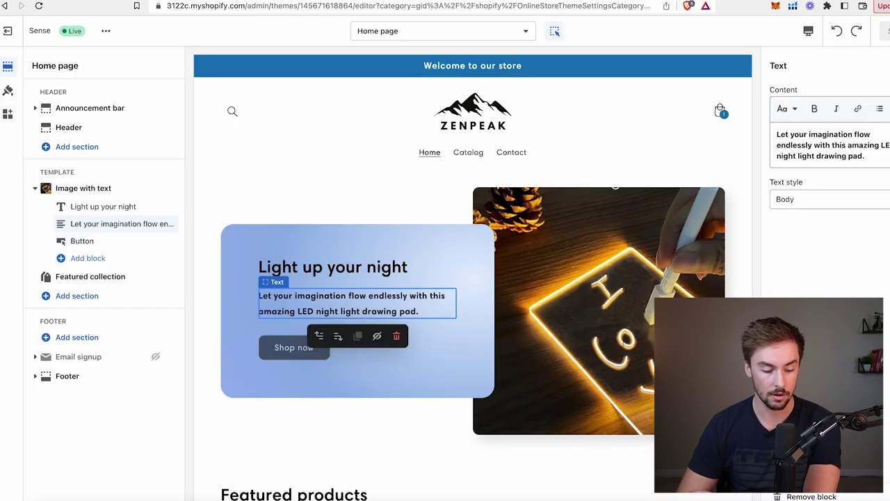
Choose a link for the Shop now button in the home page's Image with text section
click(285, 353)
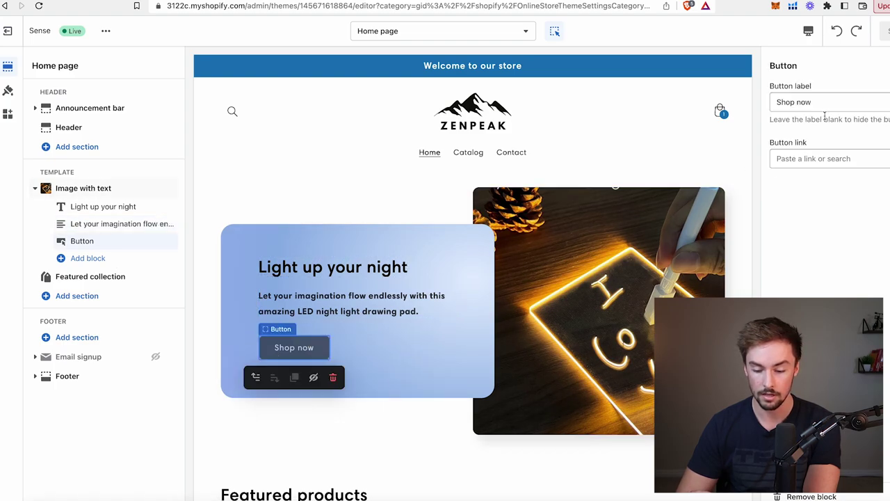
click(821, 159)
click(826, 208)
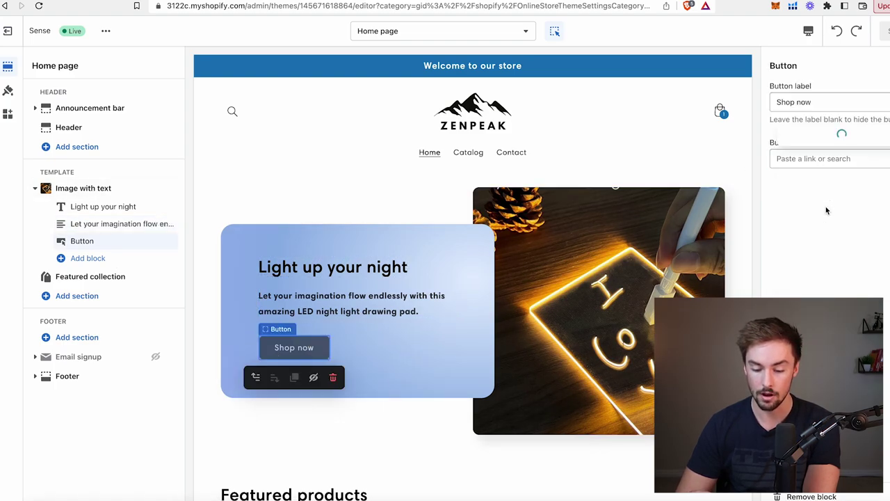
click(834, 133)
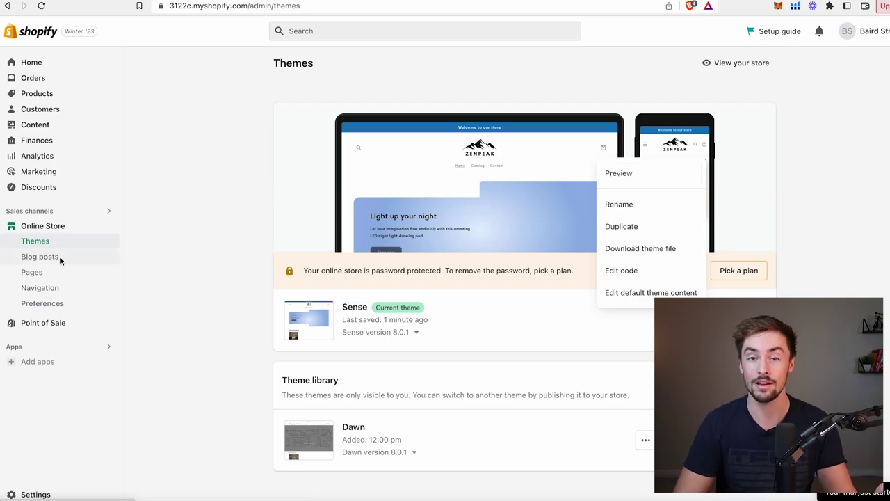
Examine the online store's Navigation menus and open the Domains page in the store settings
click(43, 287)
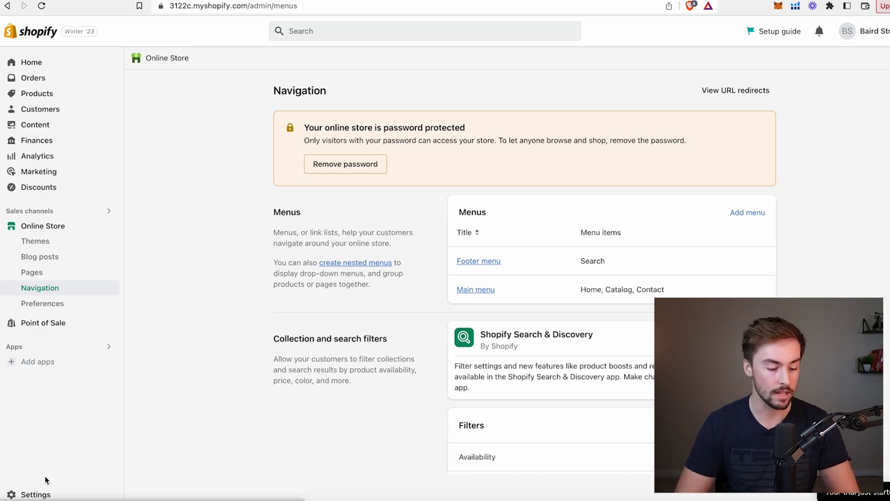
click(33, 494)
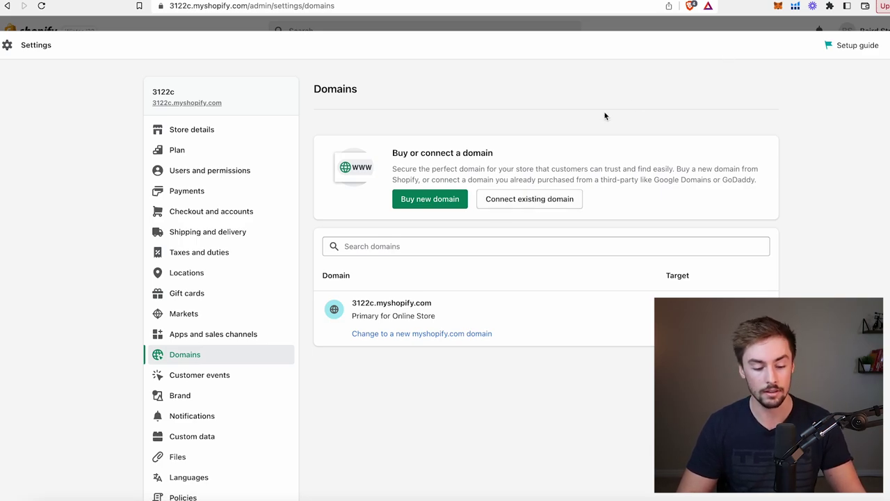
Try to connect the existing domain zenpeak.co to the store
click(512, 206)
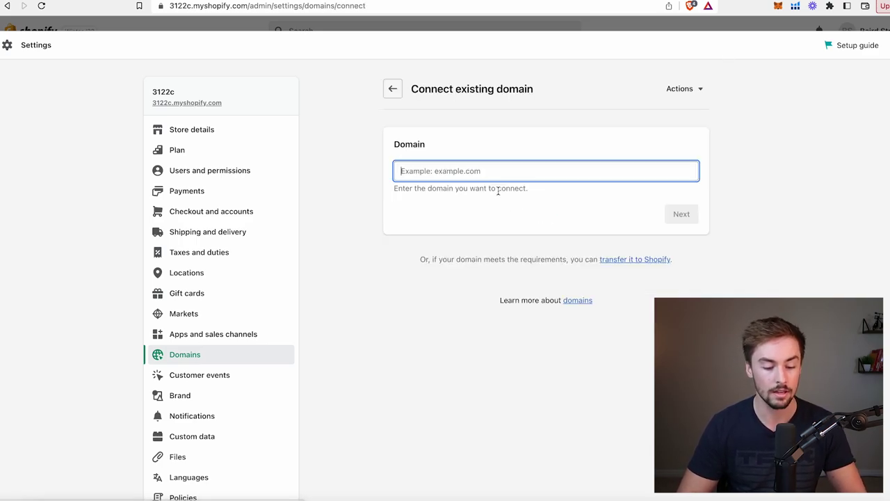
text(zenpeak.co)
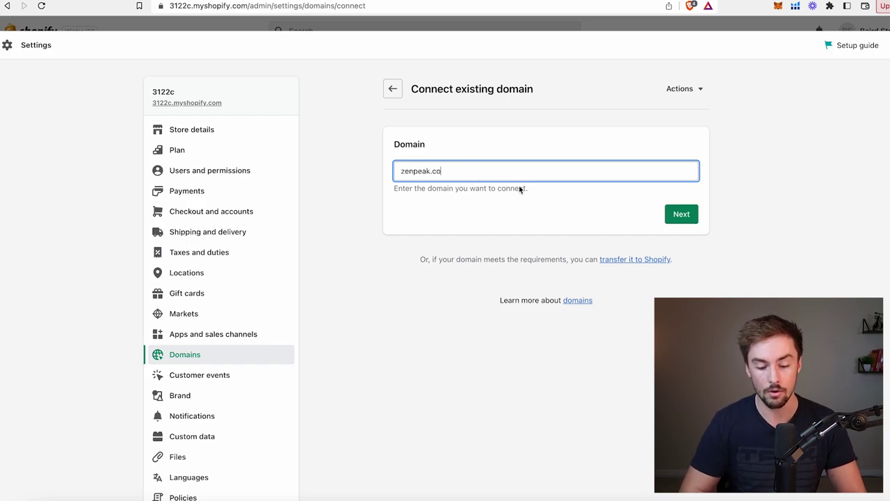
click(676, 215)
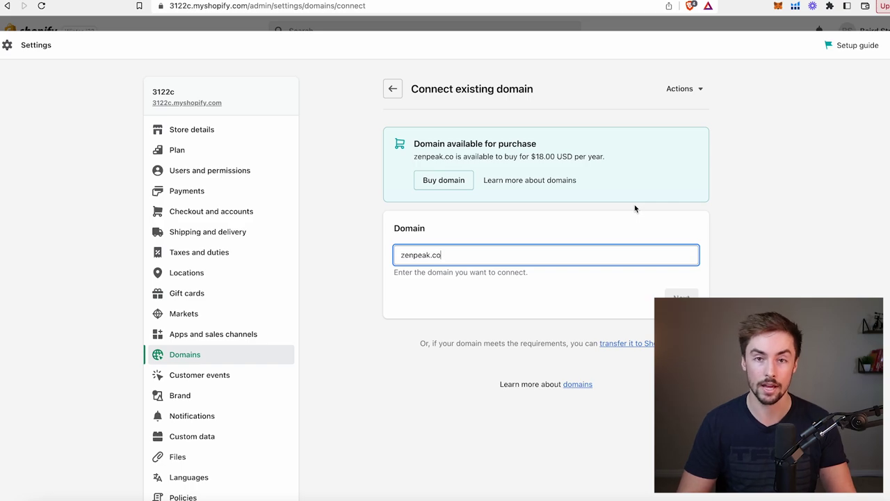
Rename the store as ZenPeak in the store details and save the change
scroll(635, 208, down, 1)
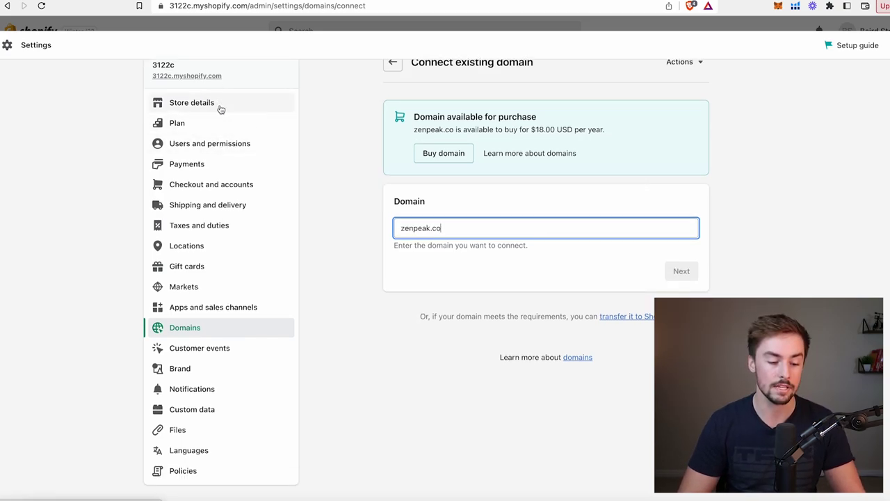
click(219, 103)
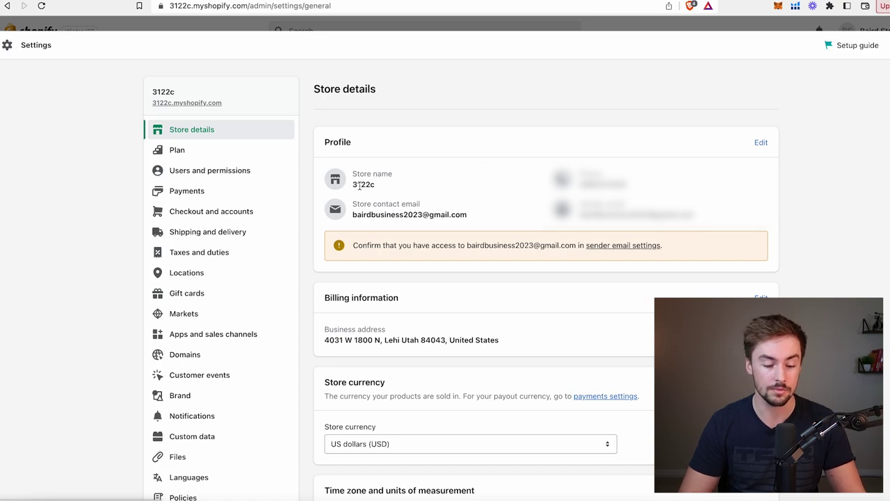
click(418, 193)
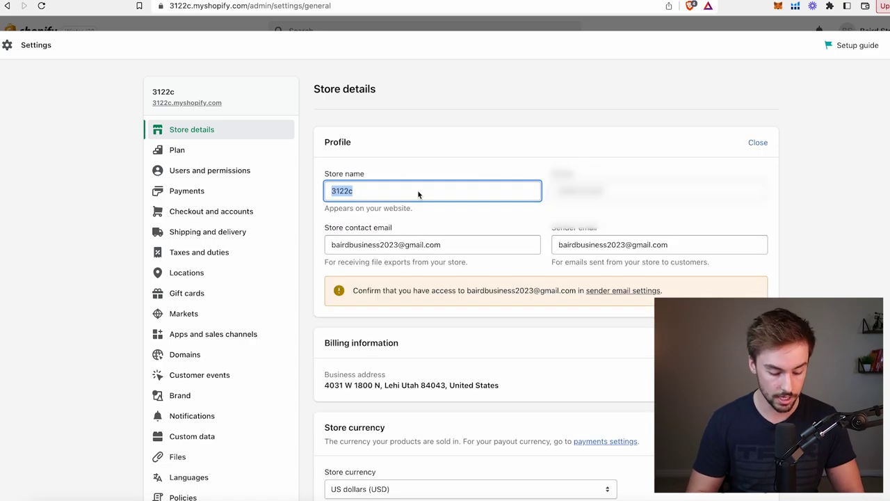
text(ZenPeak)
click(885, 46)
Examine Shopify Payments and the additional payment methods in the store's Payments settings
click(221, 198)
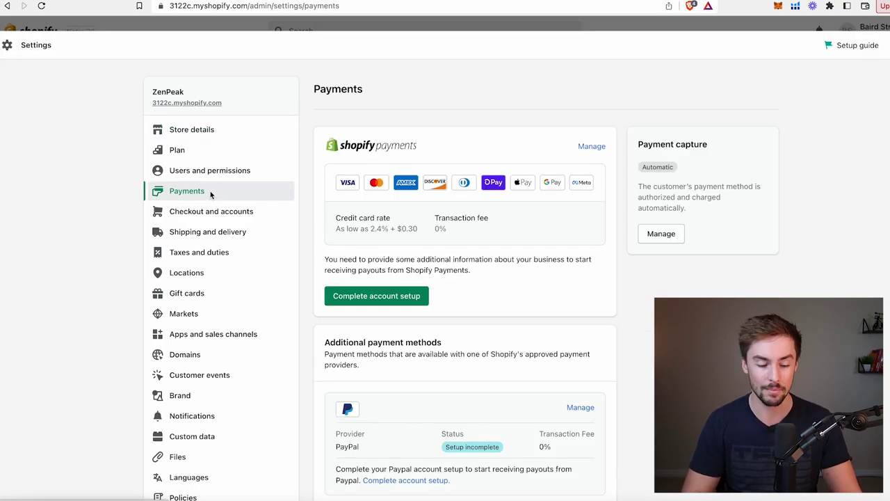
scroll(452, 245, down, 1)
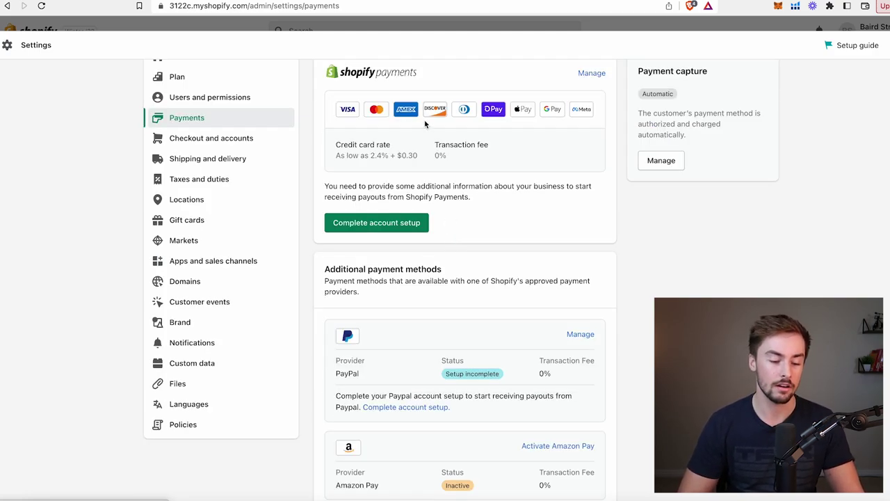
scroll(396, 154, up, 1)
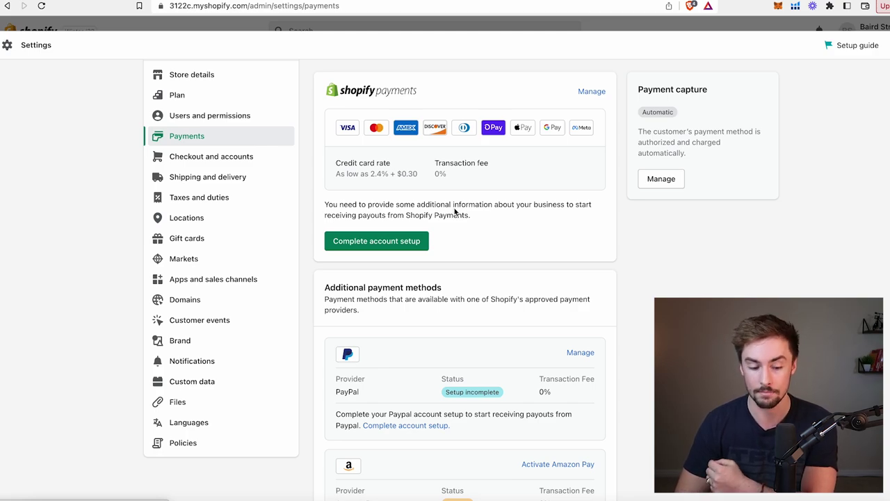
In the checkout settings, turn off the Shop App download link and require customers' first and last name
scroll(464, 224, down, 2)
click(211, 88)
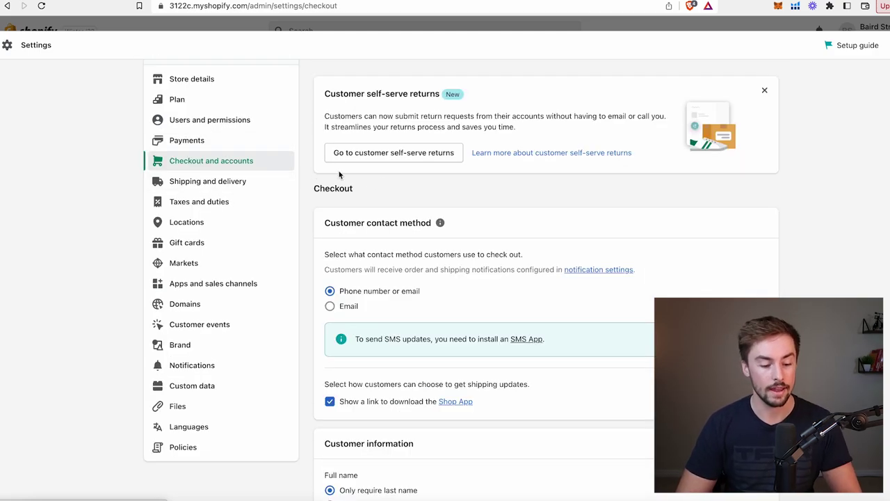
scroll(393, 189, down, 3)
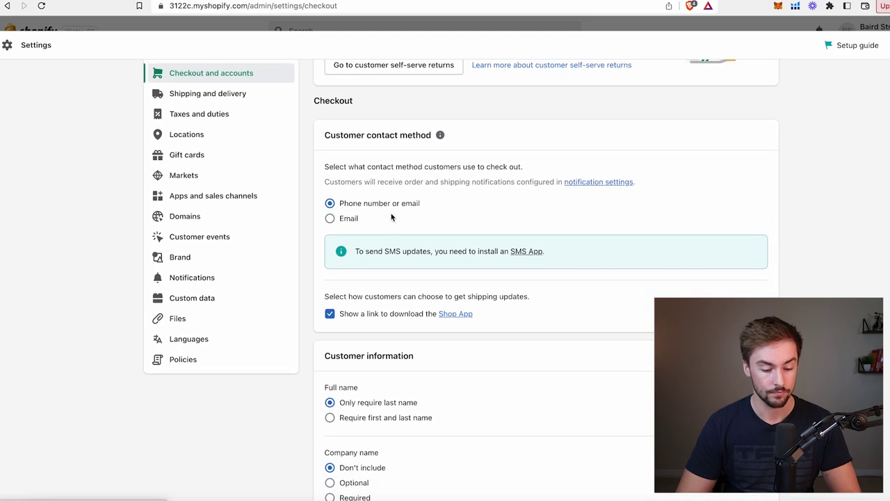
scroll(380, 208, down, 3)
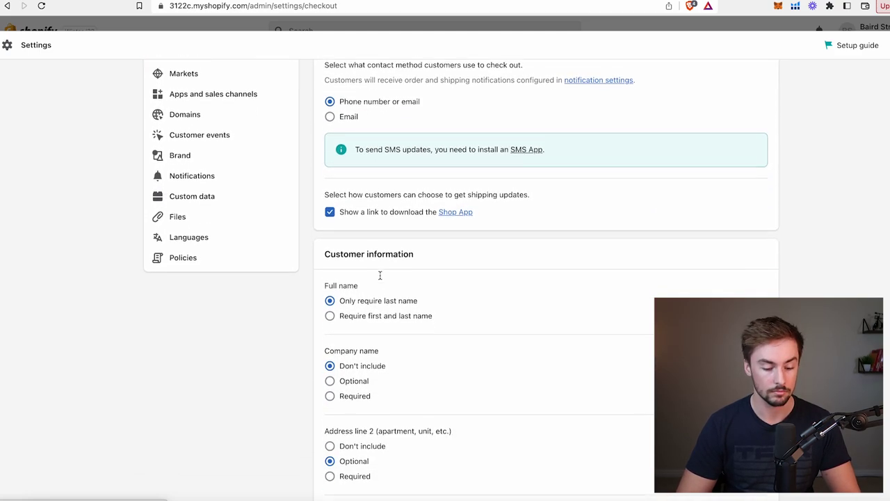
click(330, 204)
scroll(401, 248, down, 3)
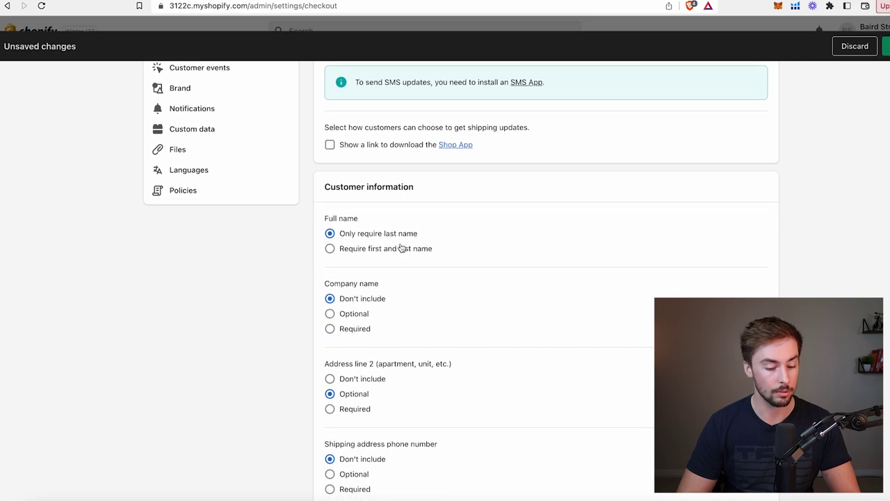
click(388, 200)
Make the shipping address phone number optional at checkout and save the checkout settings
scroll(400, 233, down, 1)
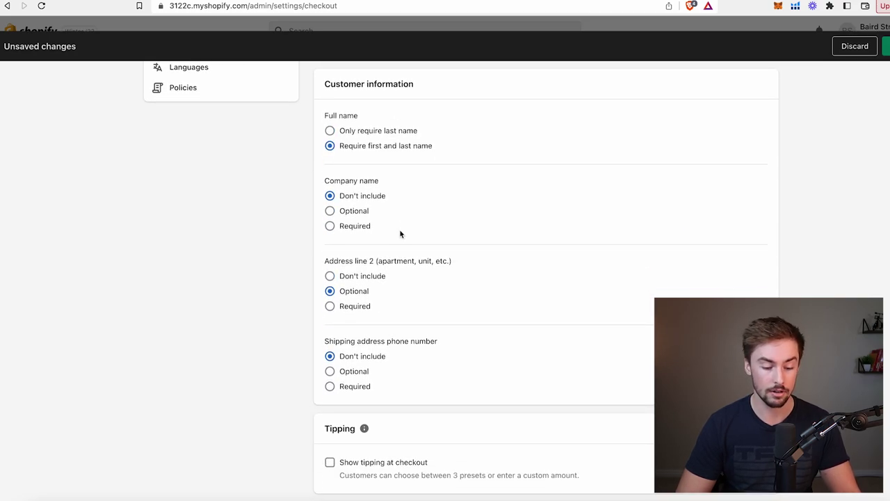
scroll(384, 218, down, 1)
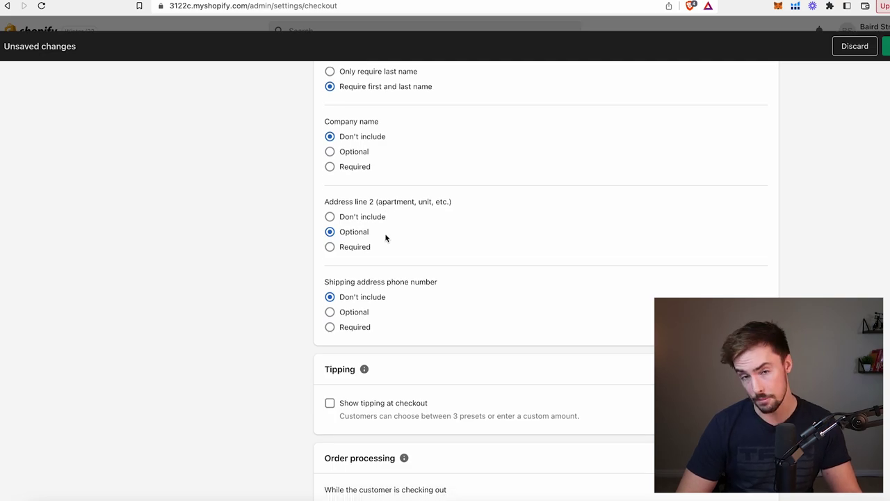
scroll(386, 239, down, 1)
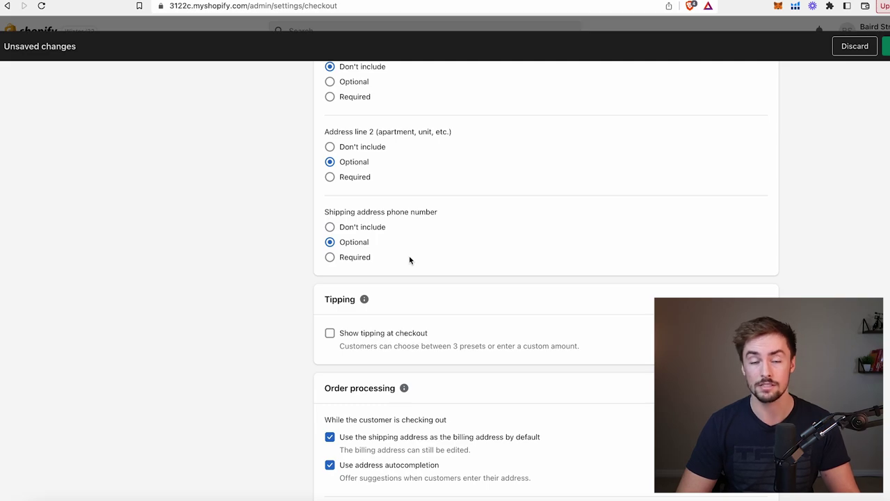
scroll(409, 259, down, 6)
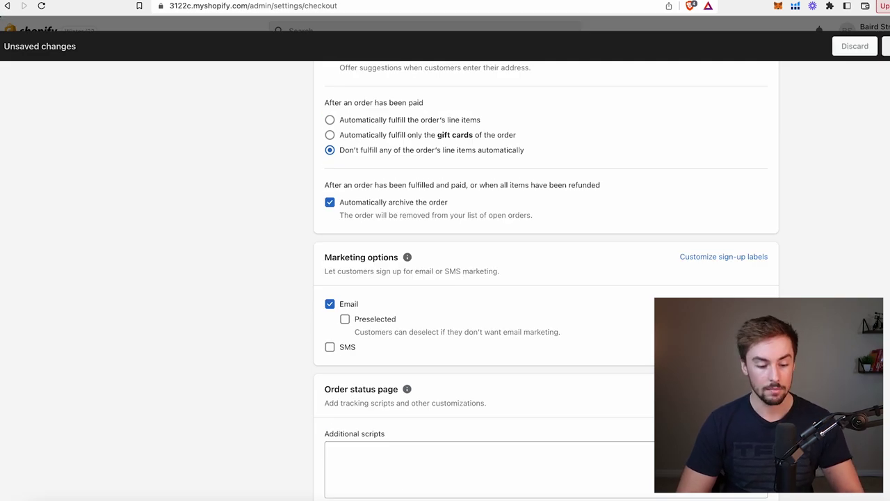
key(super+s)
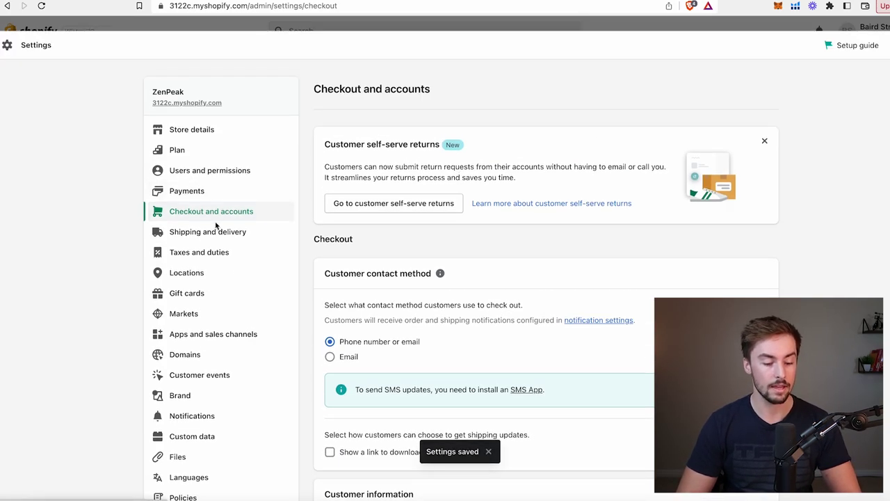
Open the General shipping profile for management and examine its Domestic and International zones and rates
click(187, 236)
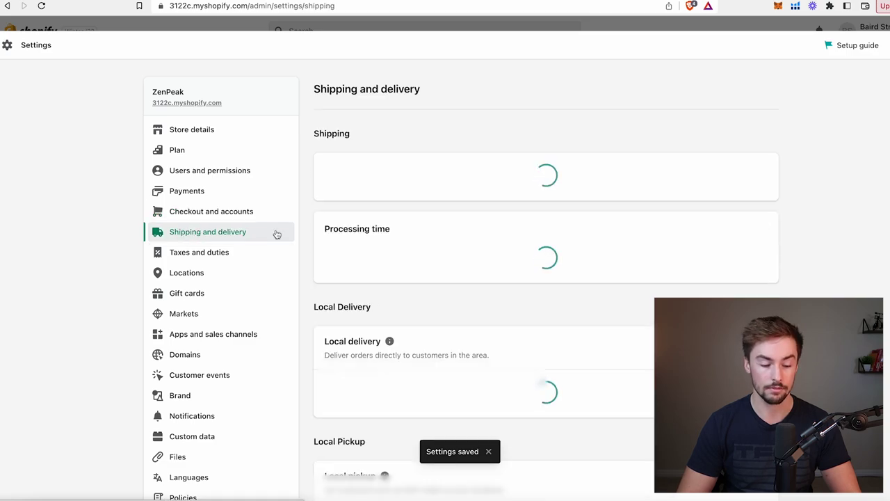
scroll(449, 226, down, 1)
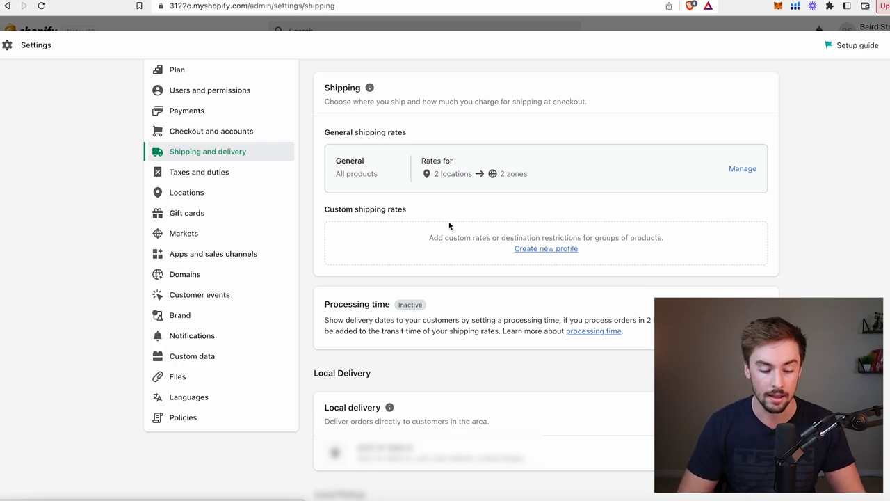
scroll(493, 198, down, 1)
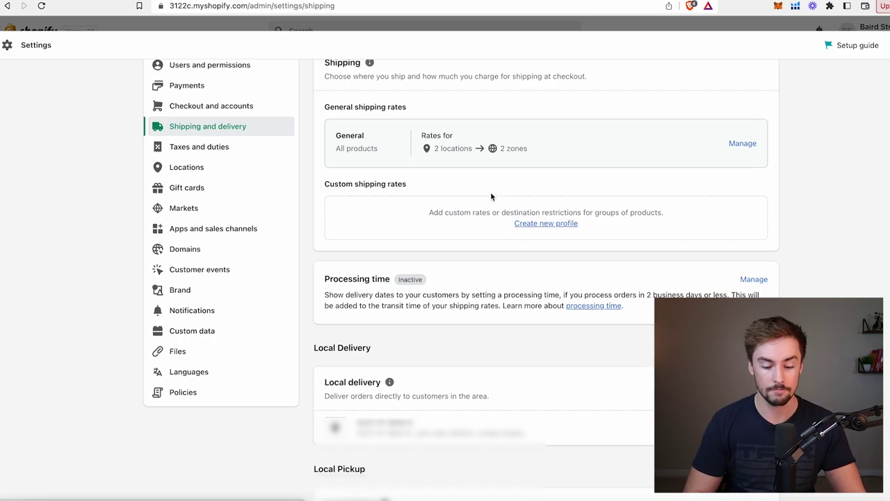
click(743, 143)
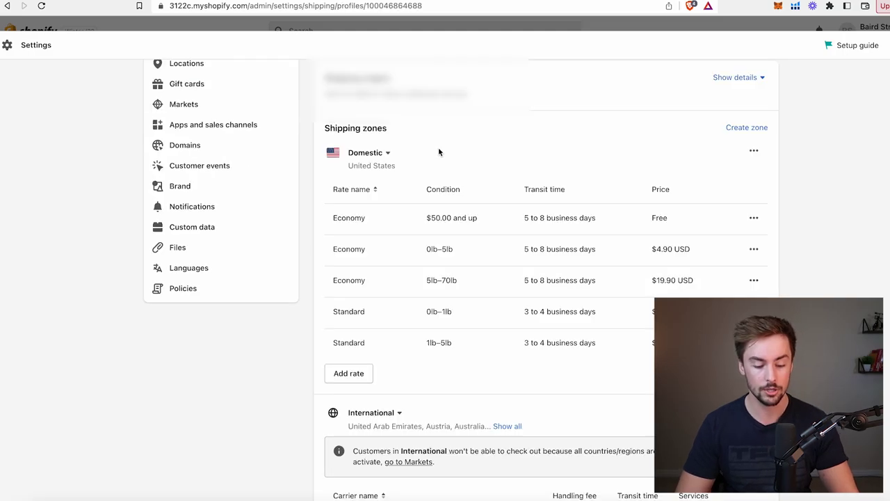
scroll(439, 149, down, 3)
scroll(421, 128, up, 3)
scroll(383, 185, down, 3)
scroll(410, 213, up, 2)
Delete the Domestic and International shipping zones from the General shipping profile
click(754, 123)
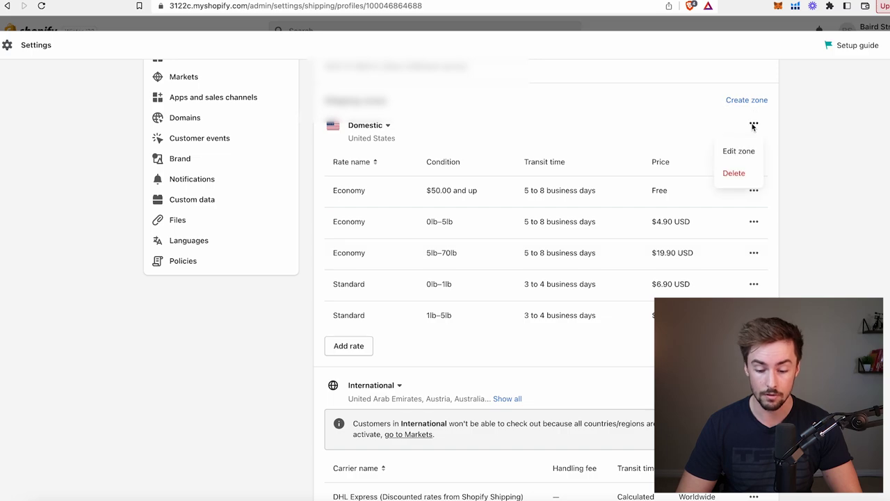
click(734, 173)
click(754, 123)
click(734, 173)
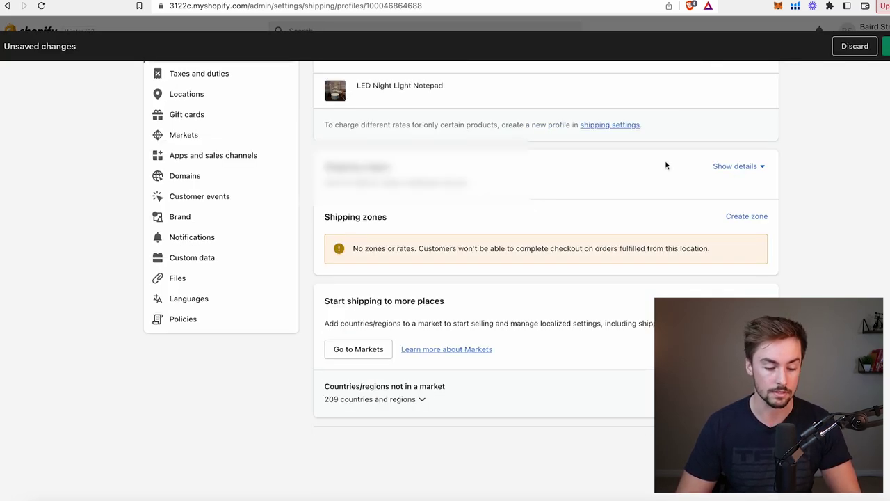
Create a shipping zone named USA that covers the United States
scroll(702, 208, up, 1)
click(745, 266)
click(413, 114)
text(USA)
click(381, 176)
text(united states)
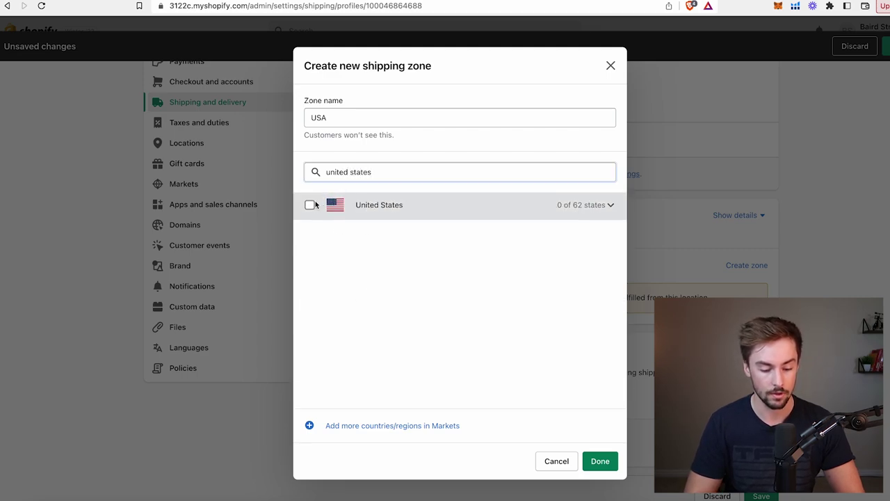
click(309, 205)
click(600, 460)
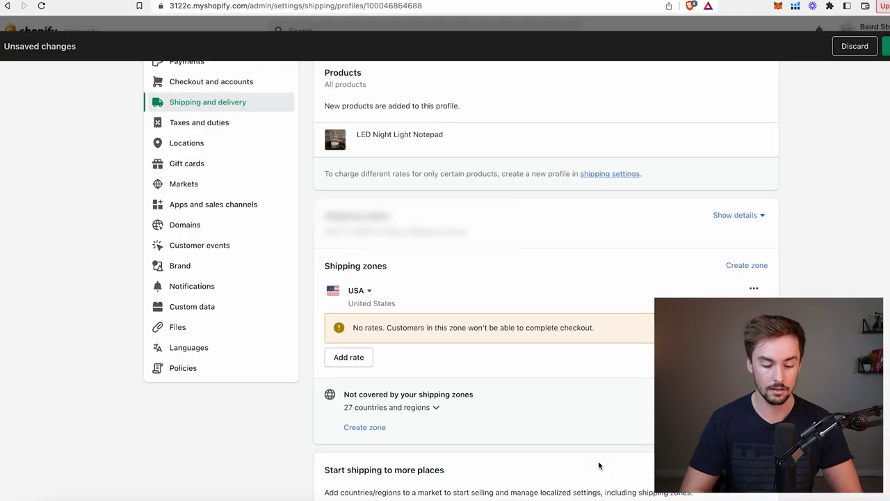
Add a rate named "Free insured shipping" priced at $0.00 to the USA zone
scroll(528, 327, down, 2)
click(349, 304)
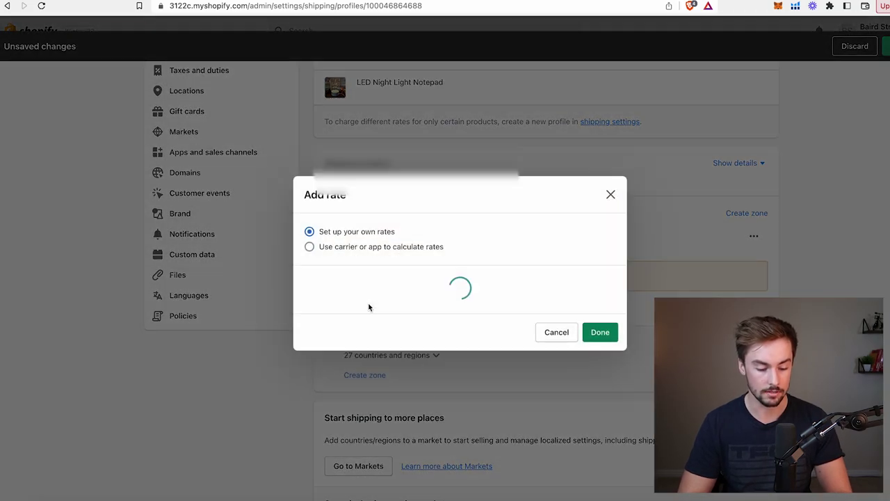
click(373, 263)
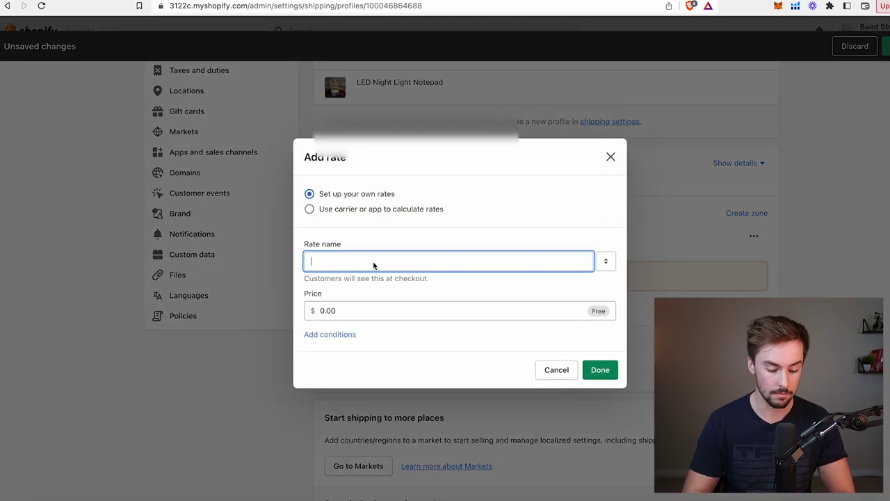
text(Free )
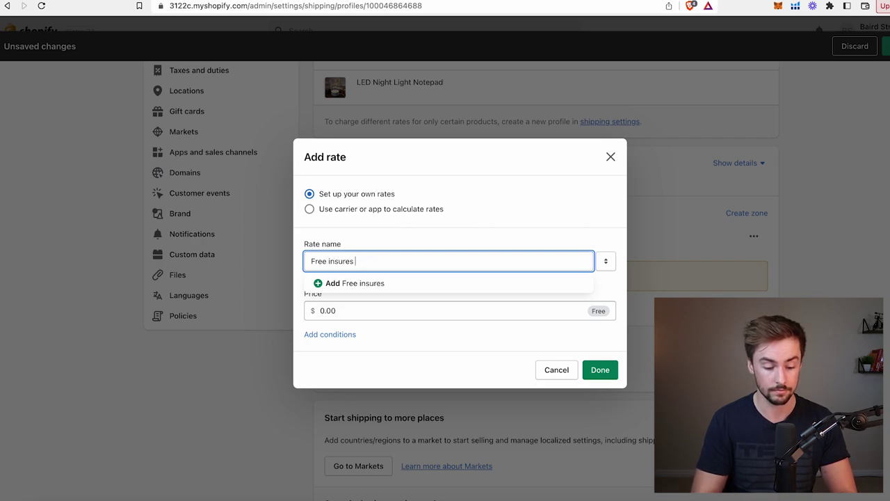
text(insured shipping)
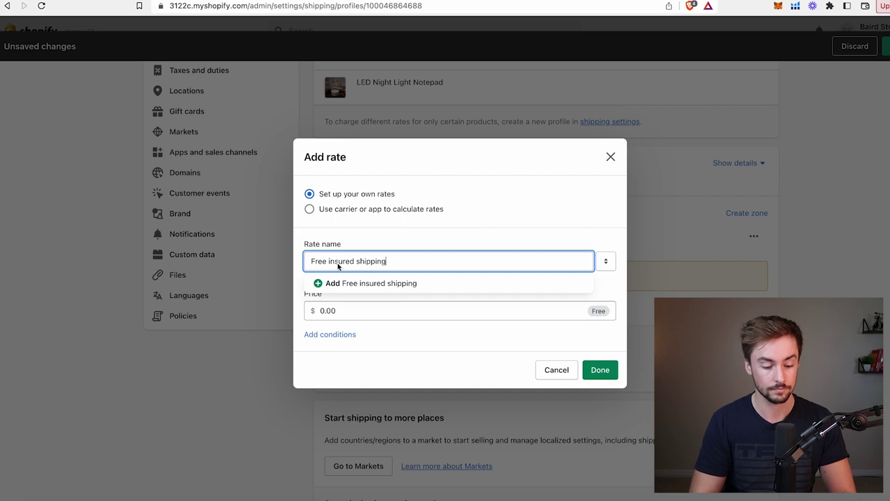
click(357, 313)
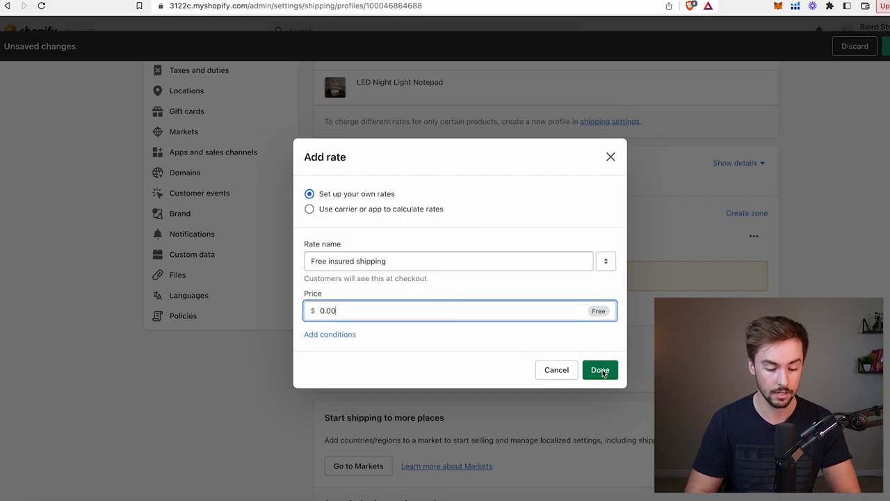
click(601, 370)
Add a rate named "Priority insured shipping" priced at $5.00 to the USA zone
click(358, 280)
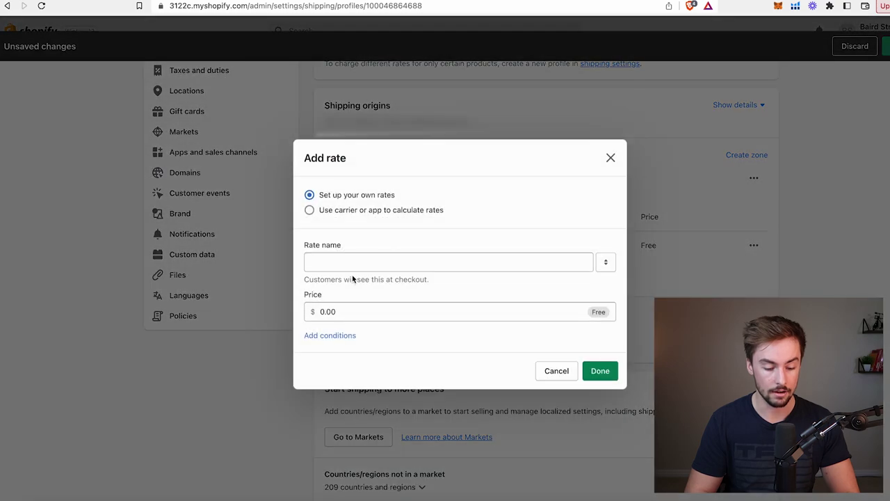
click(377, 261)
text(Priority)
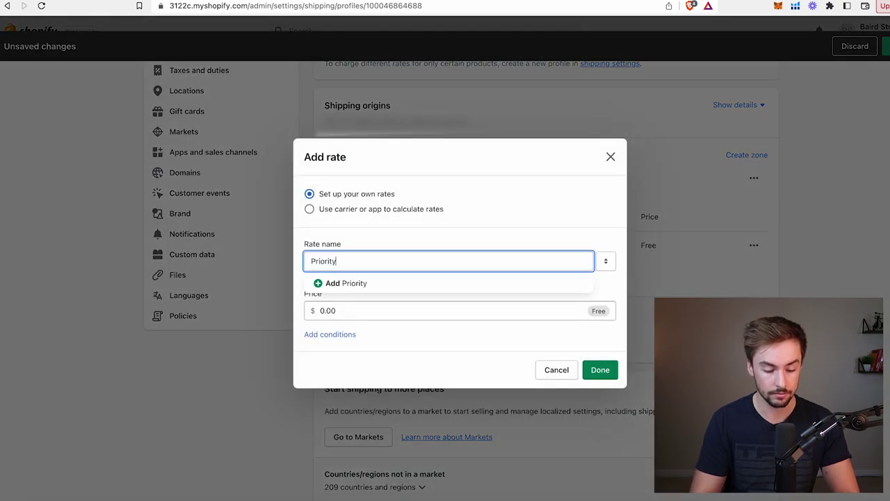
text( insured shipping)
key(Tab)
text(5)
click(452, 352)
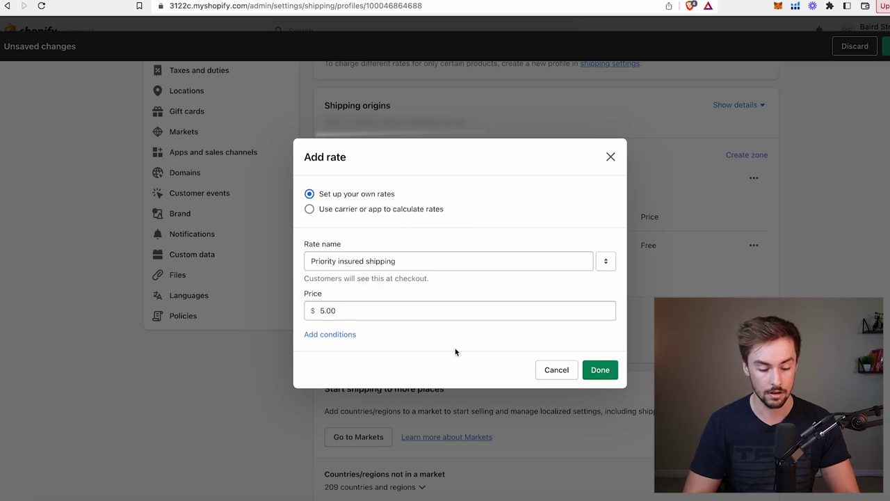
click(597, 370)
scroll(529, 275, down, 2)
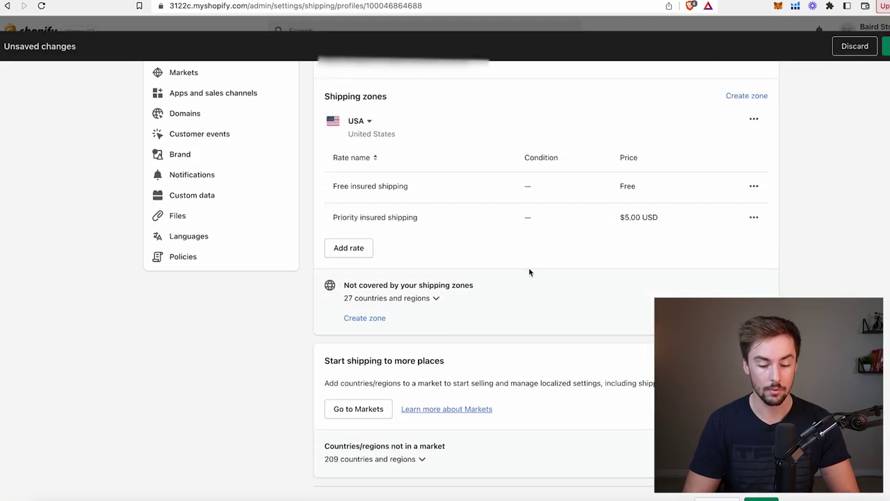
Create a shipping zone named ROW that covers all the remaining listed countries
scroll(653, 149, up, 1)
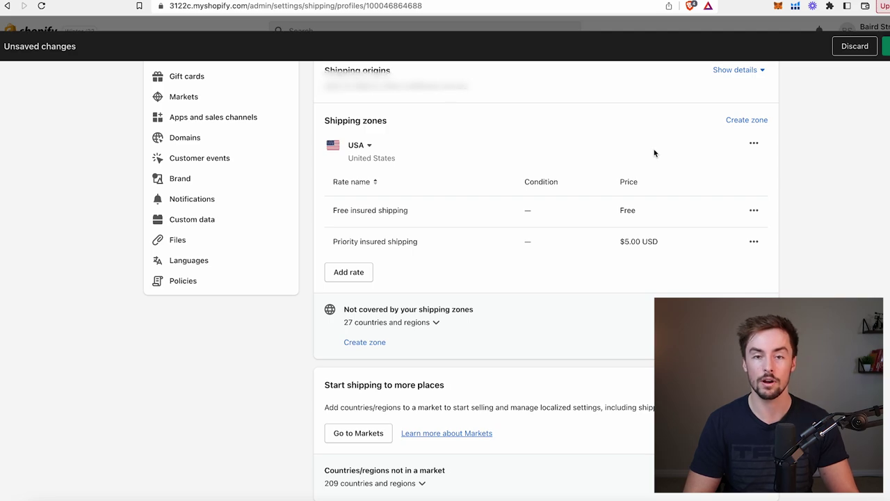
click(747, 120)
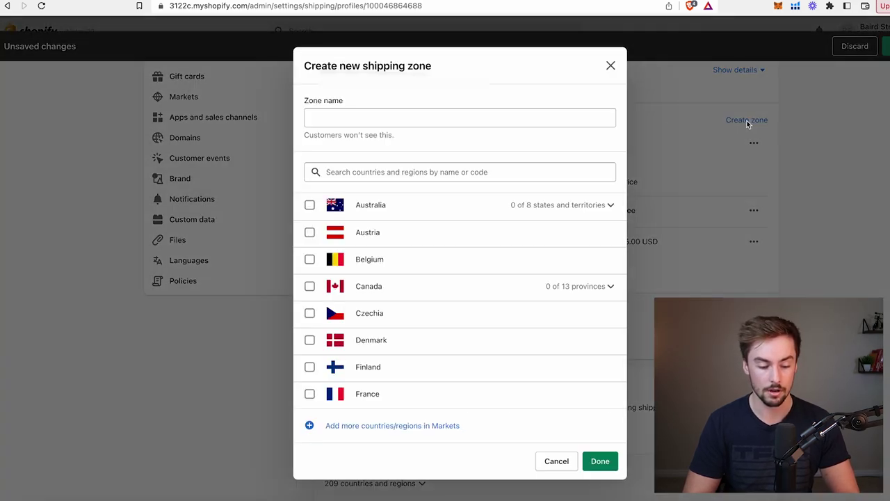
text(ROW)
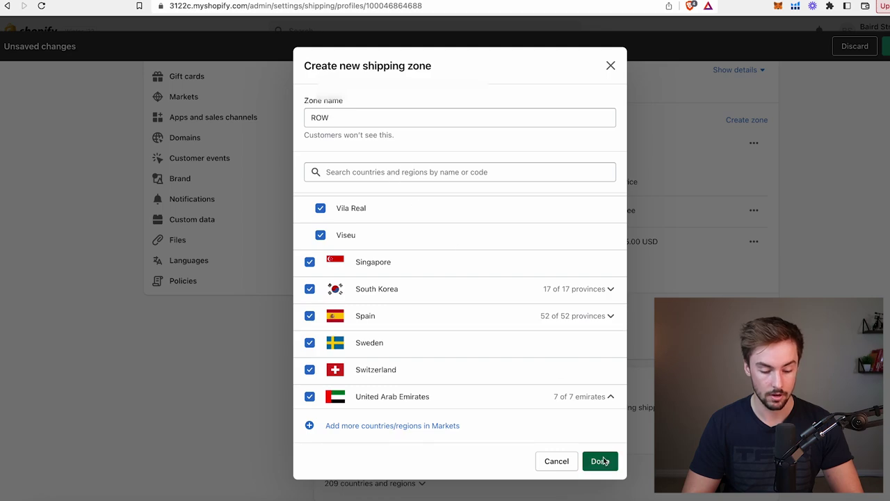
click(598, 461)
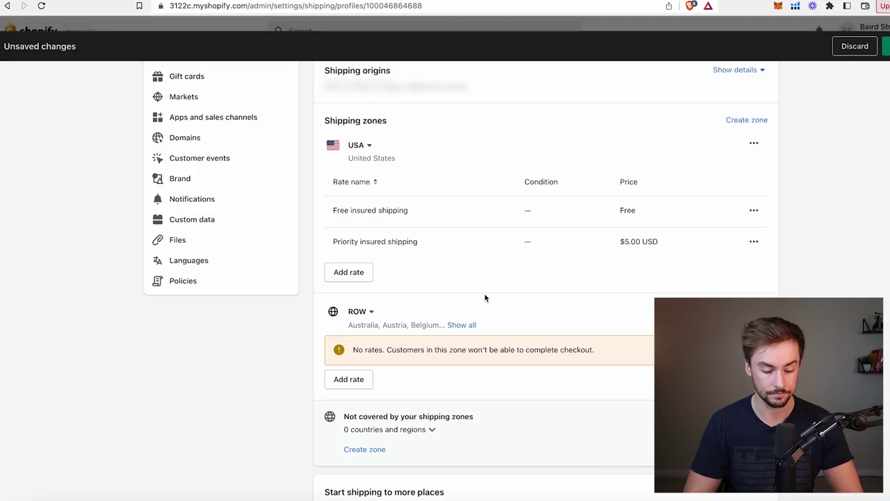
Add a rate named "Free insured shipping" priced at $0.00 to the ROW zone
scroll(485, 297, down, 2)
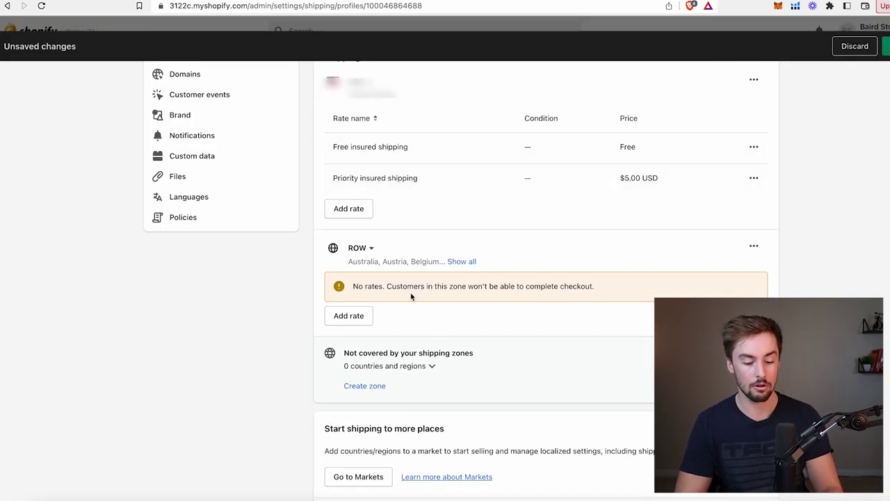
drag(333, 147, 408, 147)
key(ctrl+c)
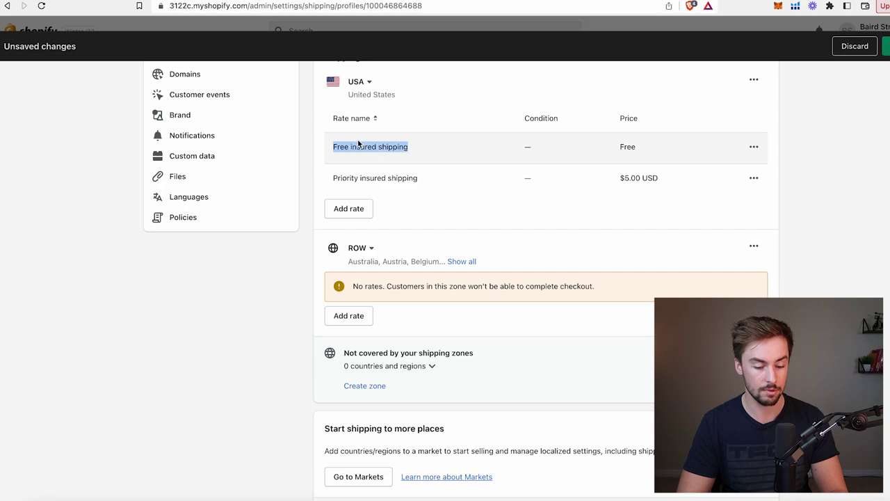
click(361, 316)
click(513, 263)
key(ctrl+v)
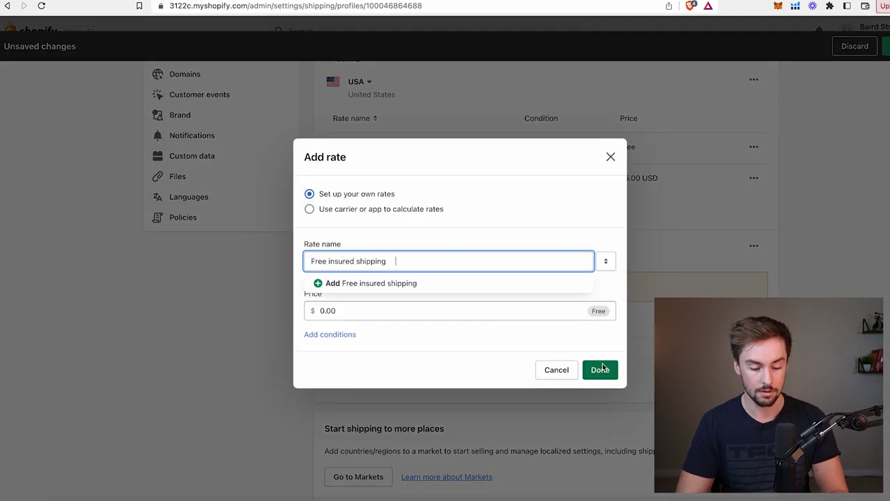
click(600, 369)
Add a rate named "Priority insured shipping" priced at $5.00 to the ROW zone
triple_click(374, 178)
key(ctrl+c)
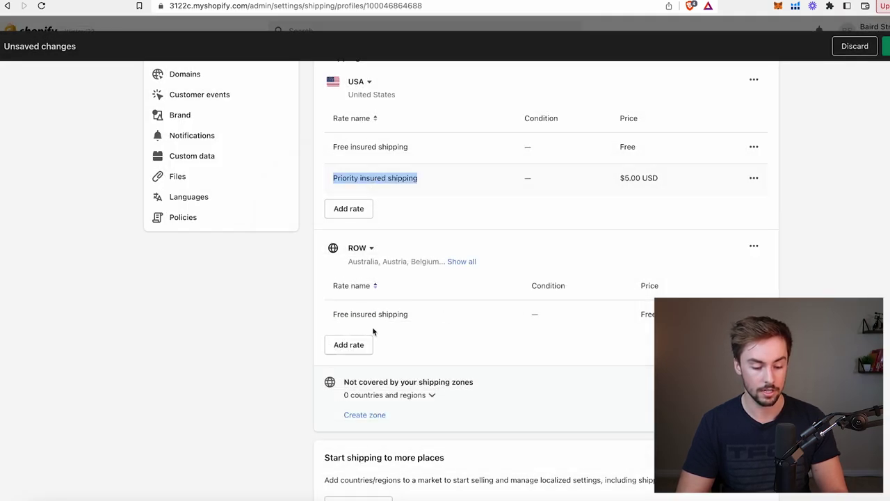
click(358, 344)
click(401, 252)
key(ctrl+v)
click(486, 313)
triple_click(486, 313)
text(5)
click(600, 369)
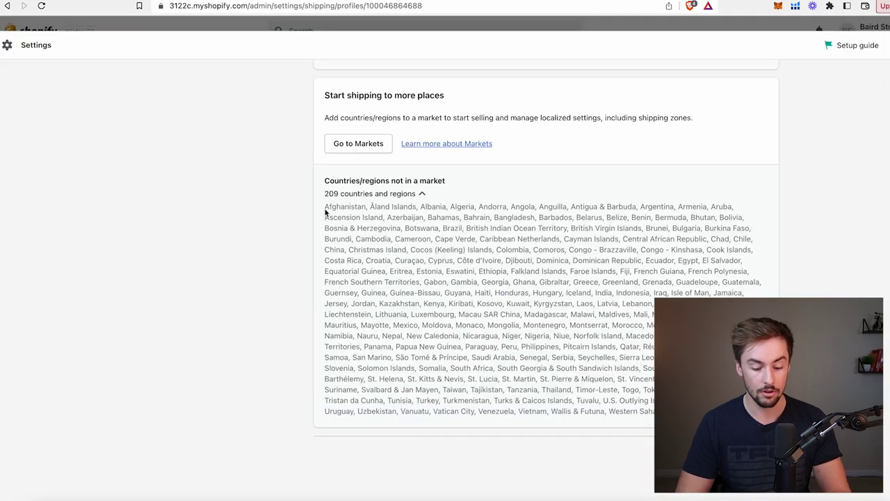
Review the list of countries and regions that are not in a market
drag(325, 207, 696, 414)
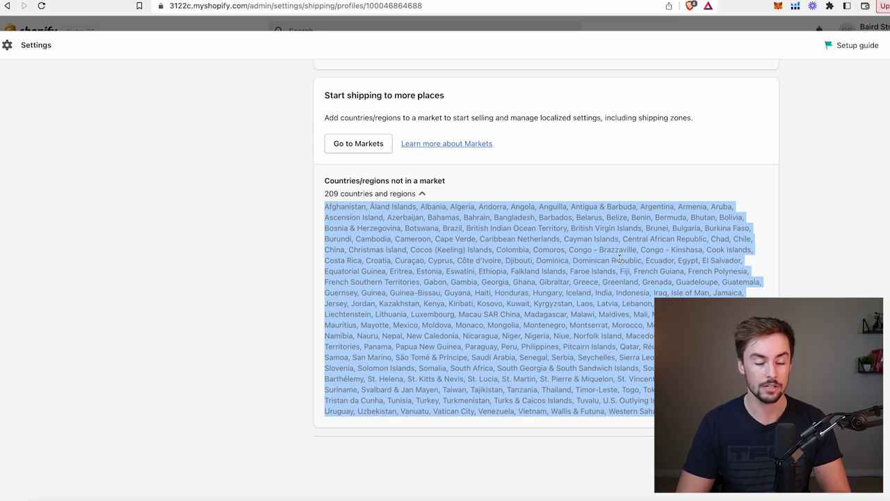
click(376, 166)
scroll(631, 241, up, 10)
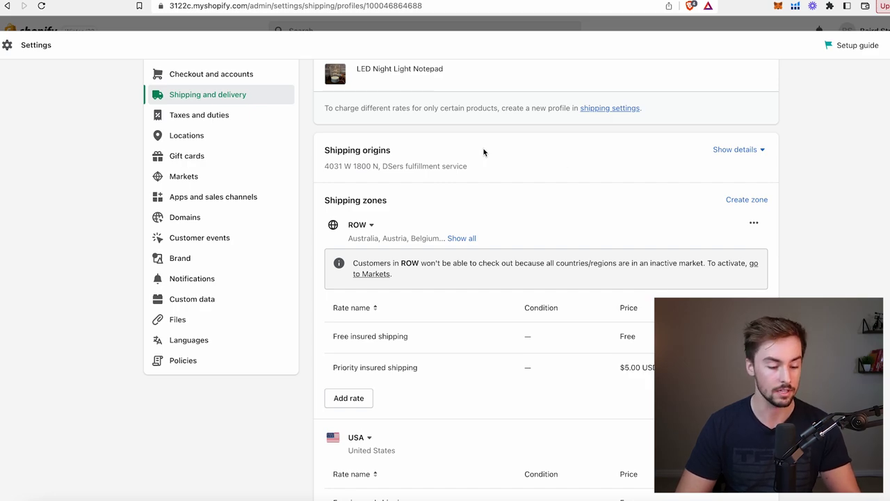
Generate the store's refund policy and privacy policy from the supplied templates
scroll(199, 341, down, 1)
click(184, 341)
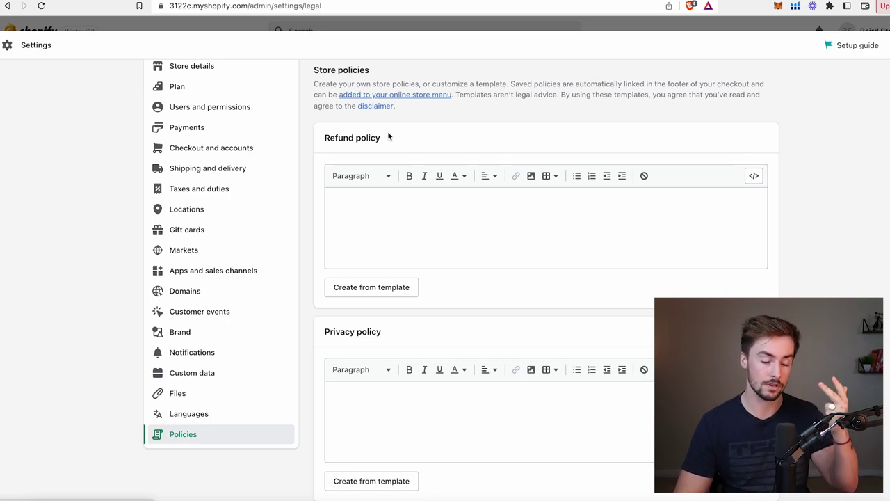
click(402, 288)
scroll(318, 275, down, 3)
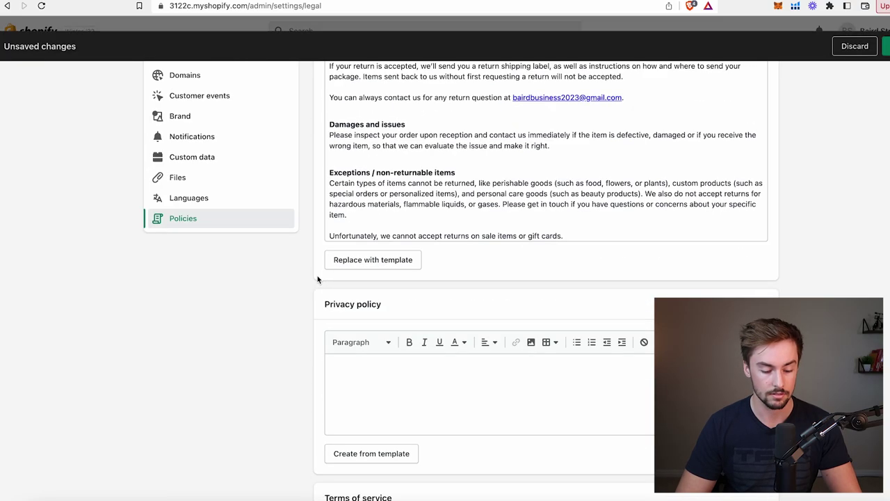
scroll(314, 372, down, 2)
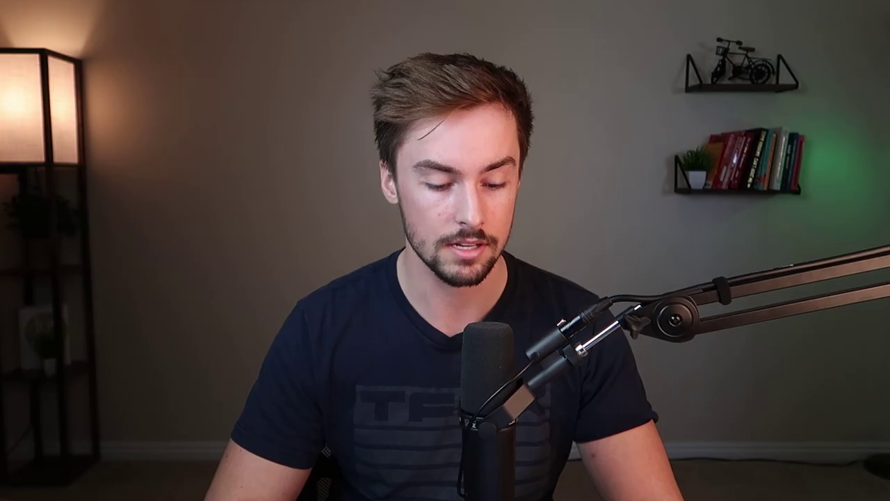
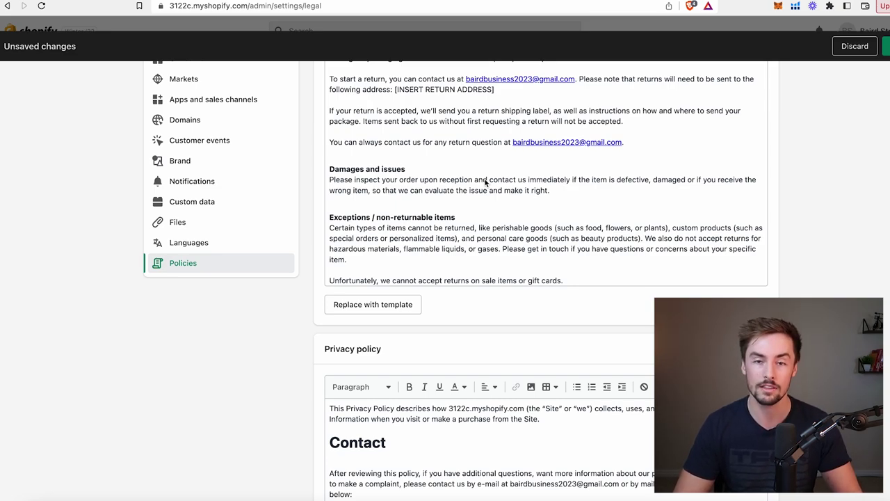
Delete the "[INSERT RETURN ADDRESS]" placeholder from the refund policy
key(super+Up)
drag(394, 152, 499, 160)
key(BackSpace)
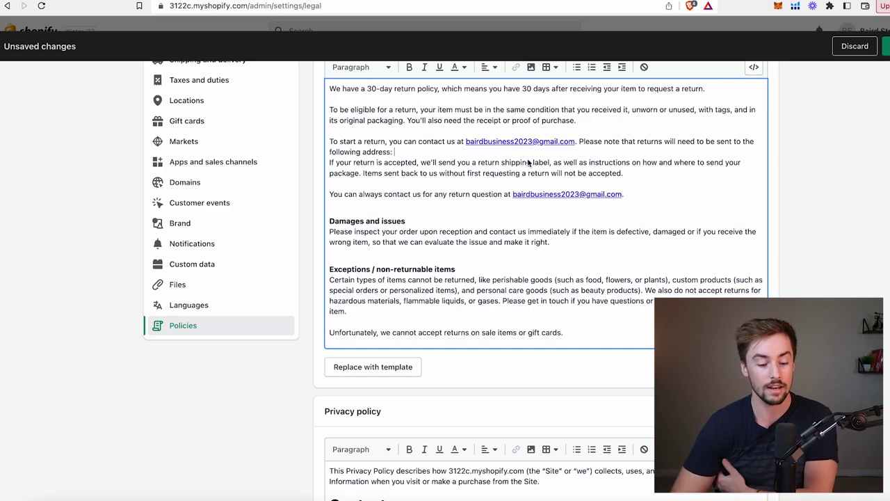
Delete the tracking technologies and other vendors placeholders from the privacy policy's Device information section, and leave the saved store settings
scroll(534, 175, down, 3)
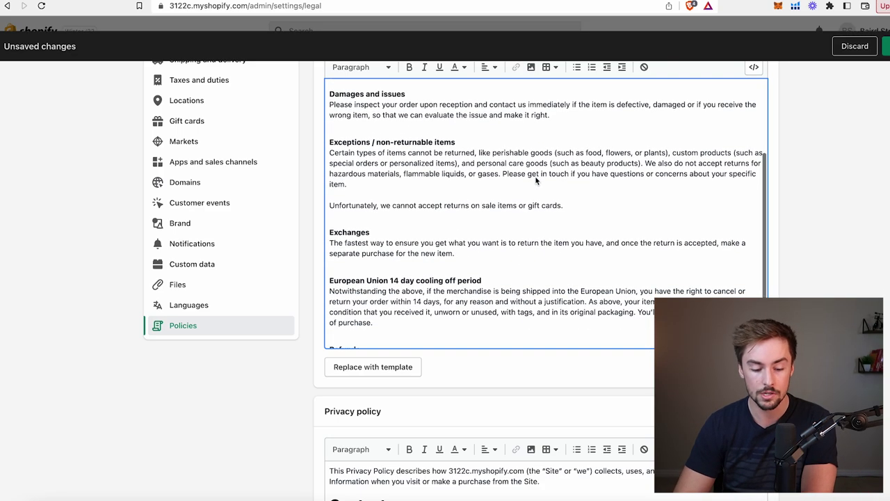
scroll(536, 179, down, 2)
drag(424, 281, 664, 284)
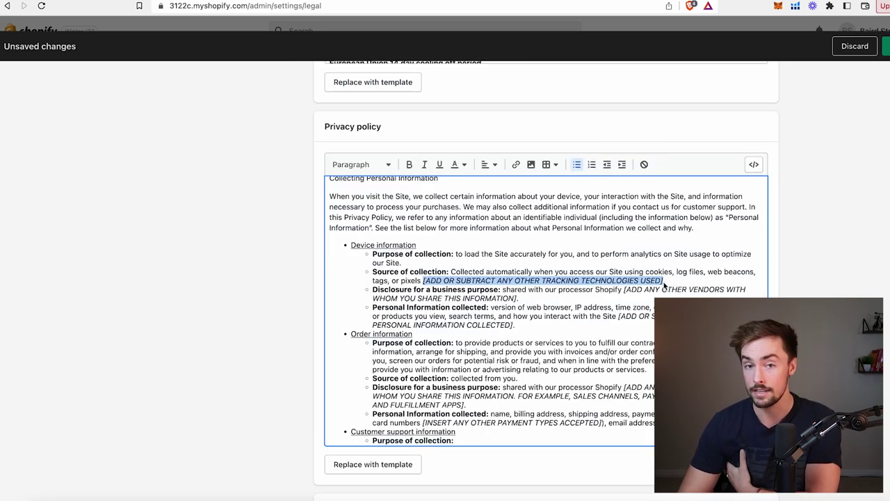
key(BackSpace)
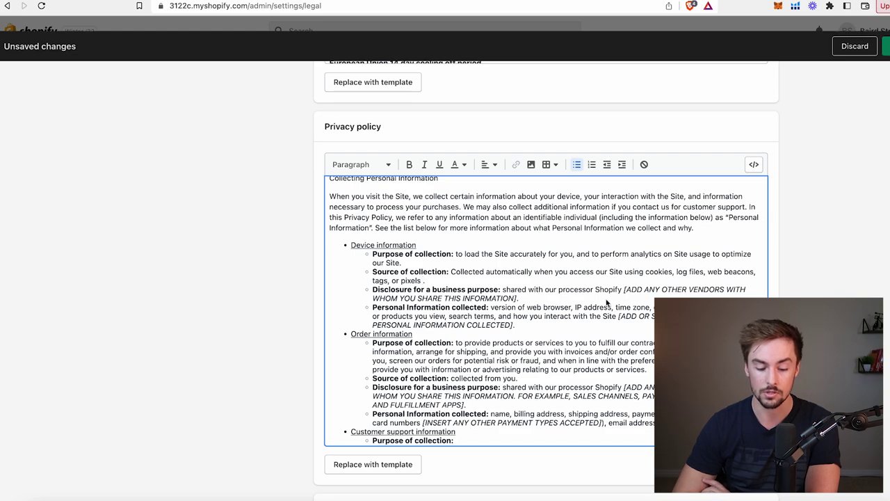
drag(624, 290, 622, 304)
key(BackSpace)
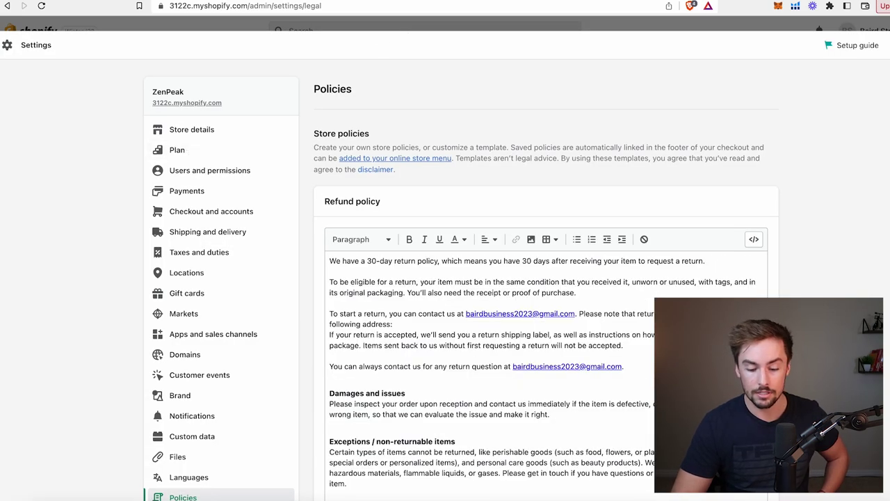
key(Escape)
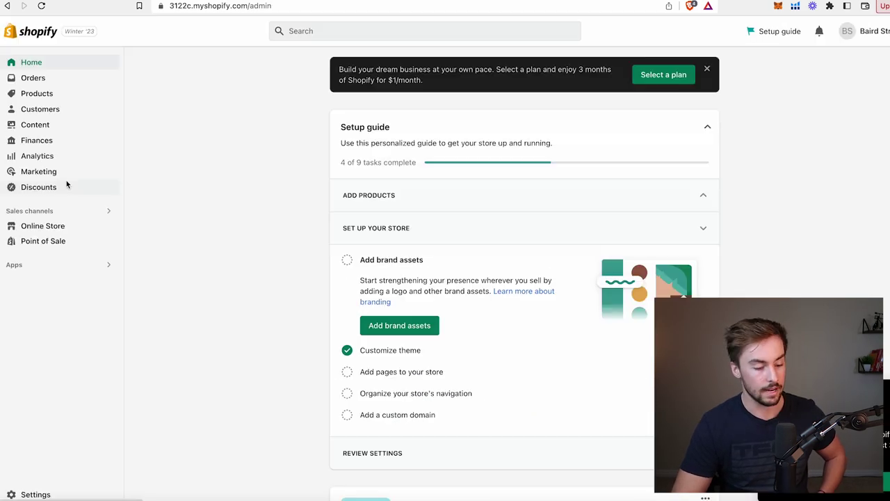
Create an online store page titled "Privacy Policy" containing the privacy policy text and save it
click(43, 226)
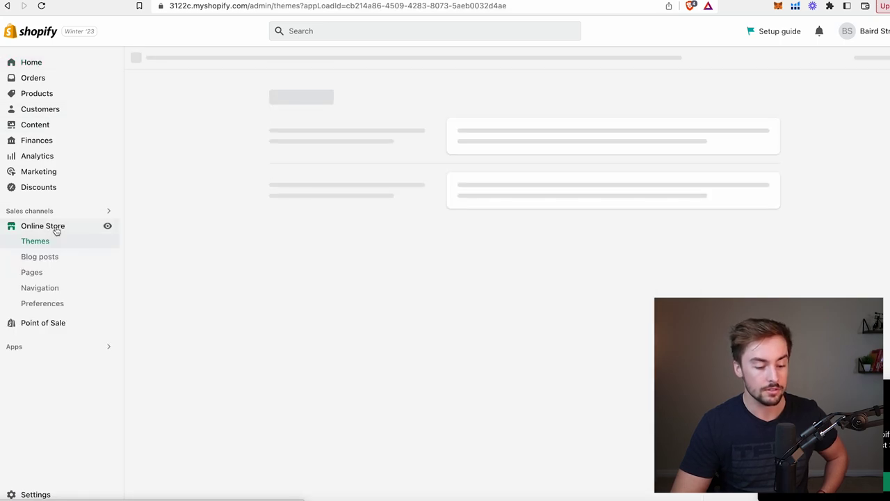
click(39, 275)
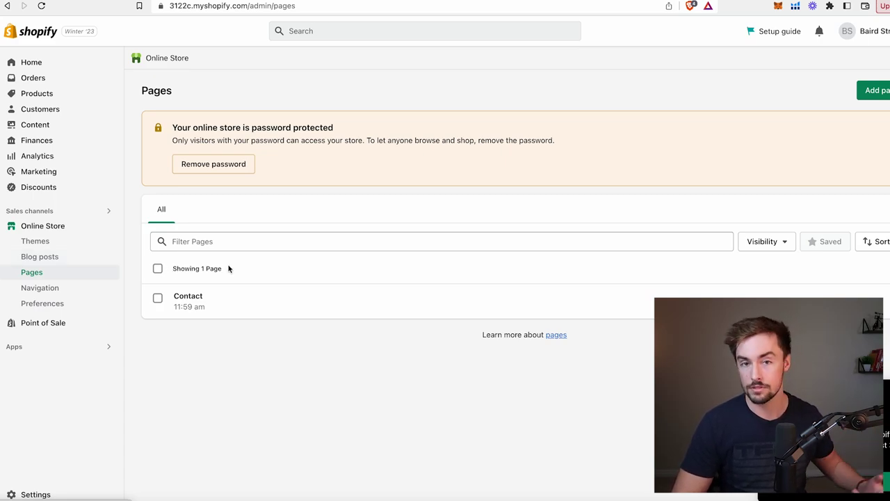
click(878, 91)
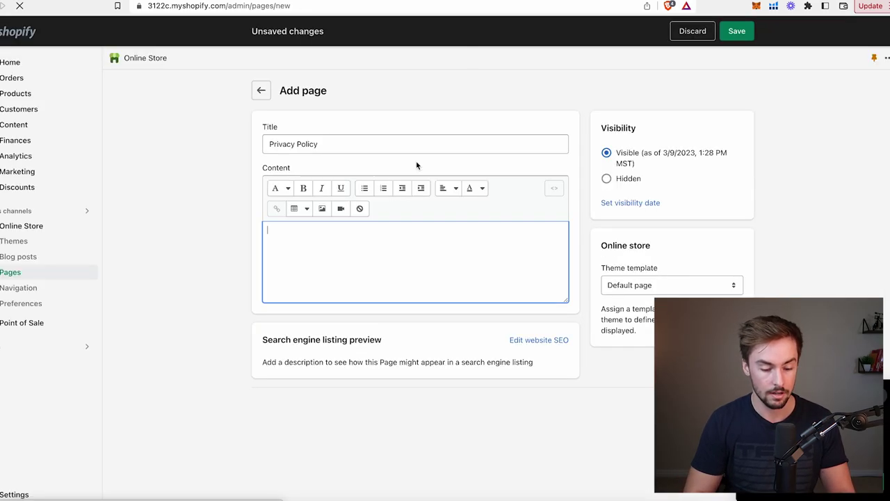
key(ctrl+v)
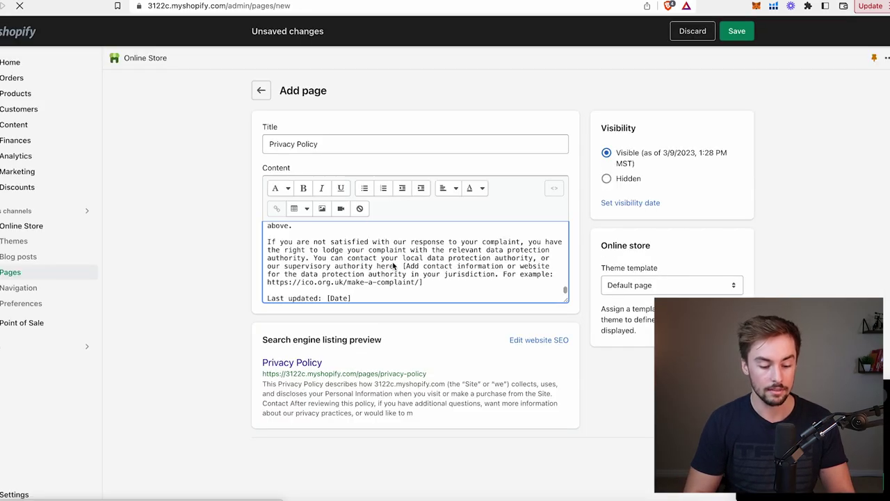
click(737, 31)
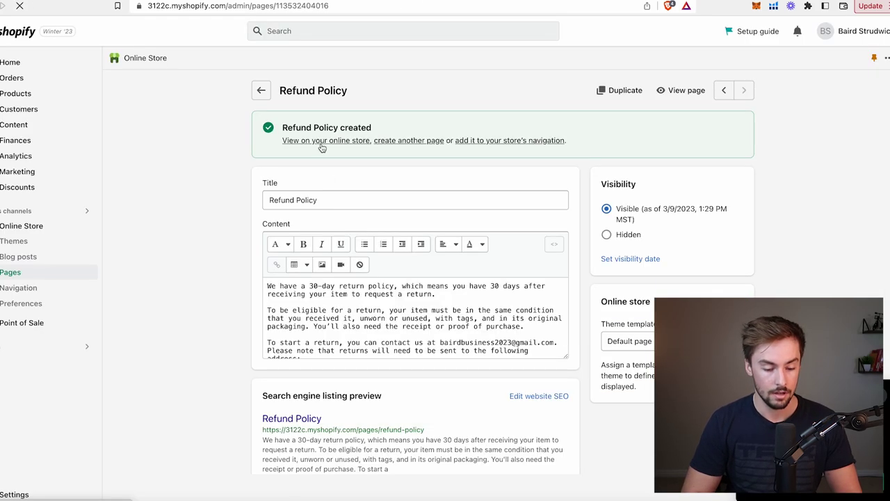
Start another online store page and title it "Terms of Service"
click(259, 90)
click(842, 92)
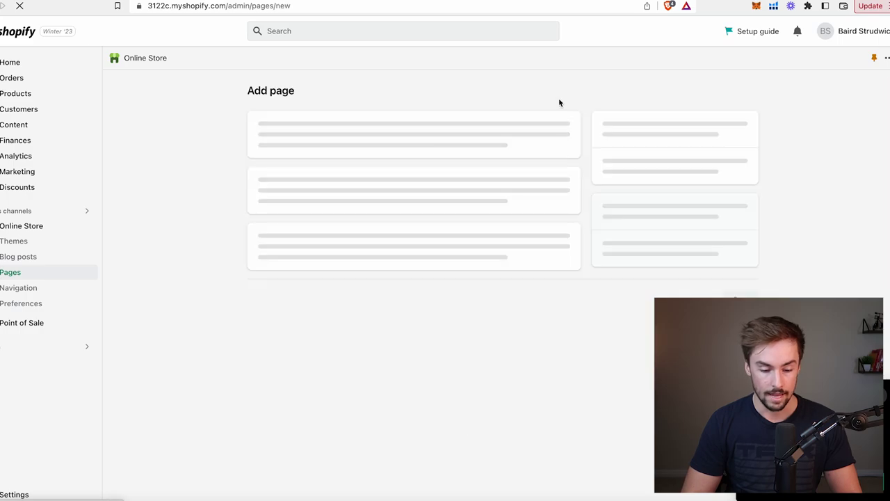
click(364, 145)
text(Terms)
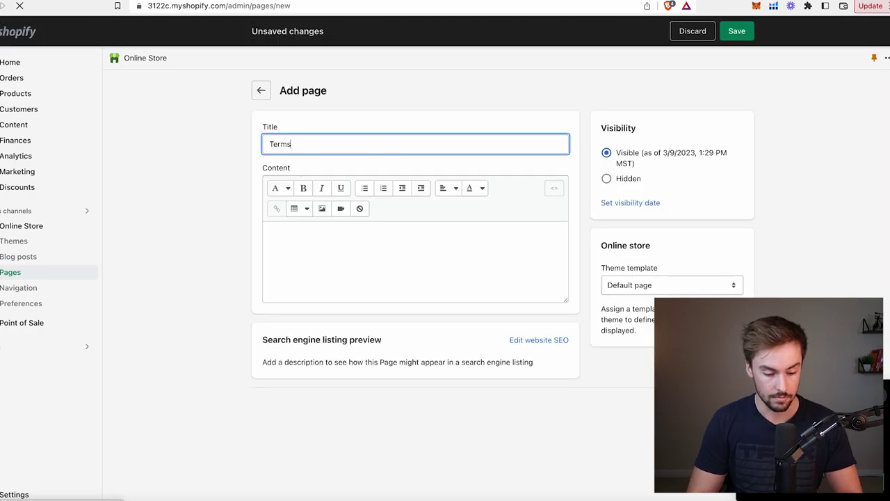
text( of Serivce)
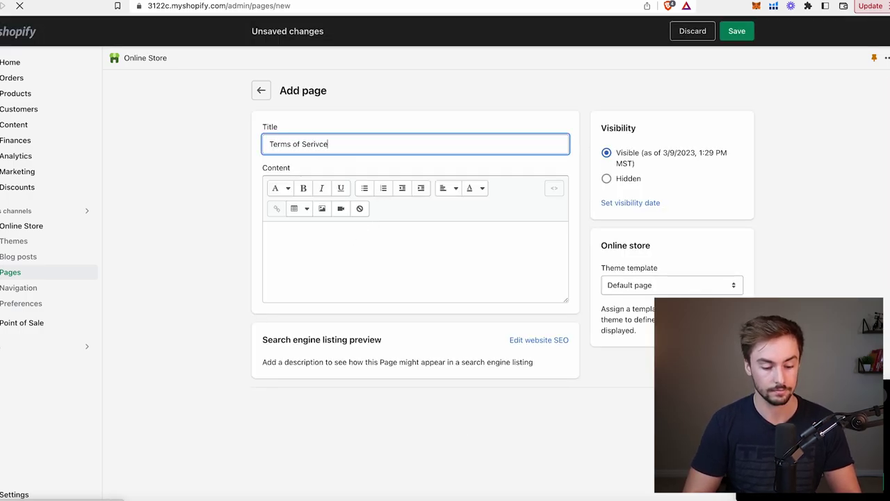
key(BackSpace)
key(BackSpace)
key(BackSpace)
key(BackSpace)
text(vice)
Paste the terms of service text as the page content, save the page and return to the pages list
click(420, 287)
key(ctrl+v)
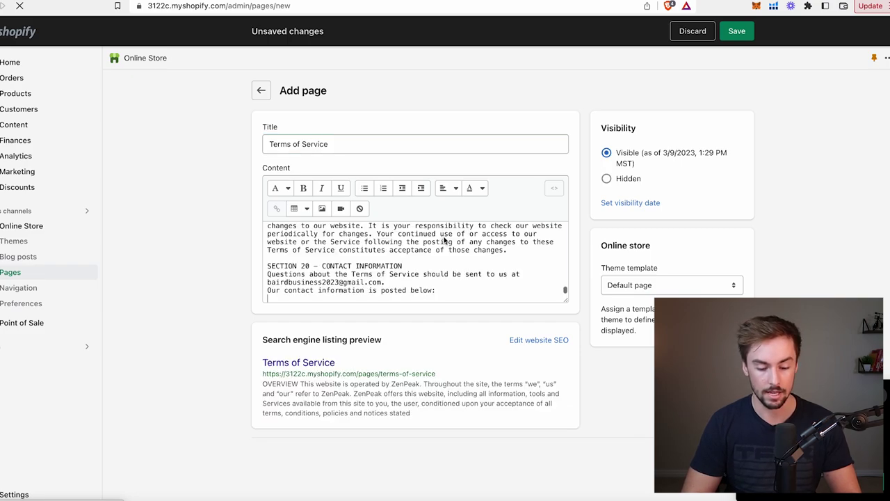
click(743, 31)
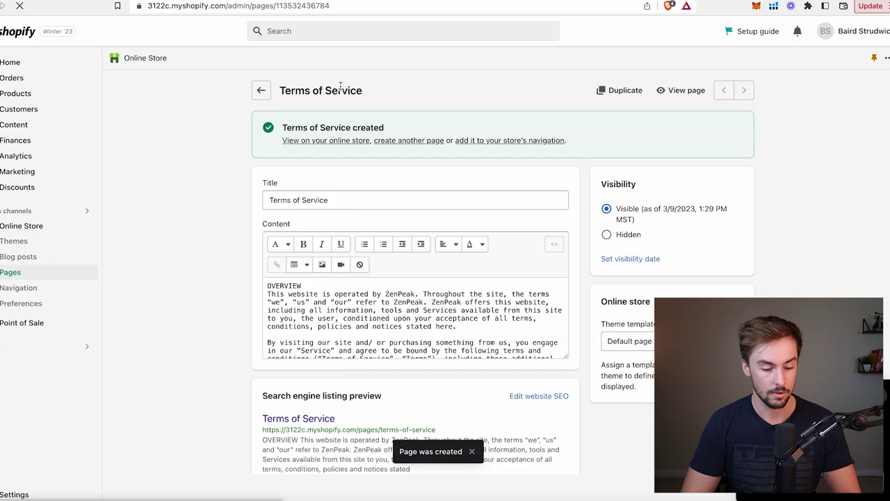
click(261, 92)
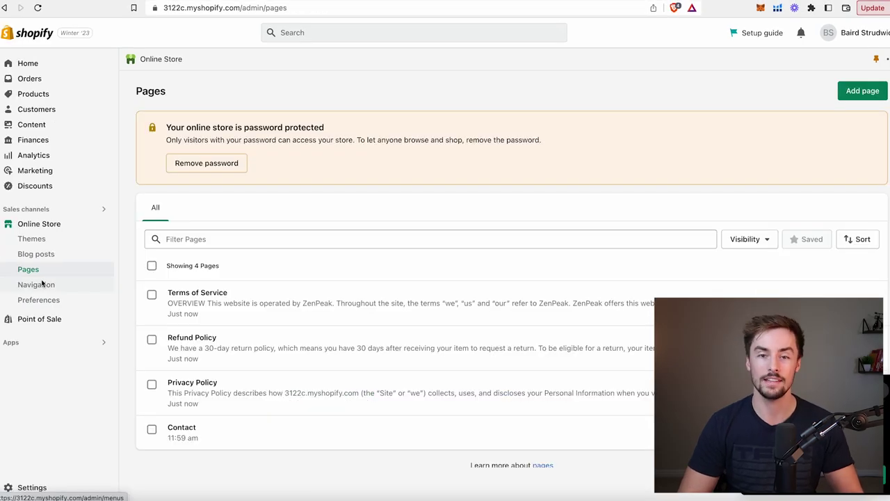
Add menu items linking to the Privacy Policy, Refund Policy and Terms of Service pages to the store's footer menu
click(35, 287)
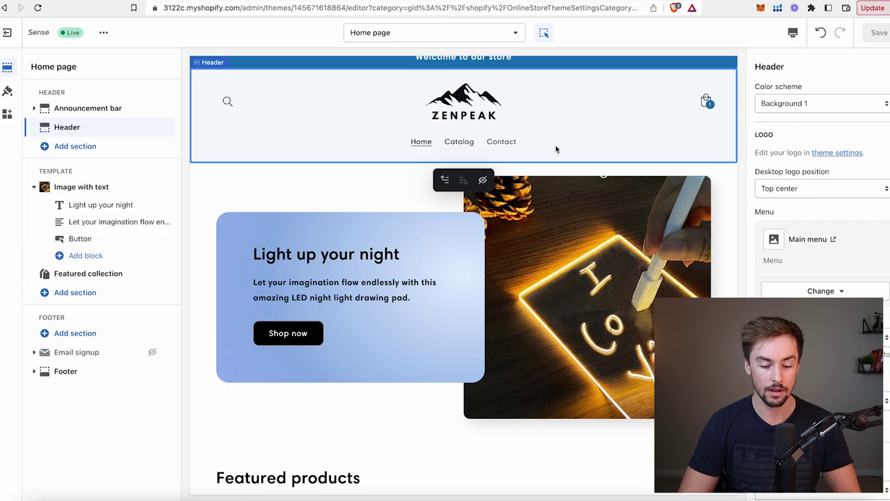
scroll(557, 147, down, 5)
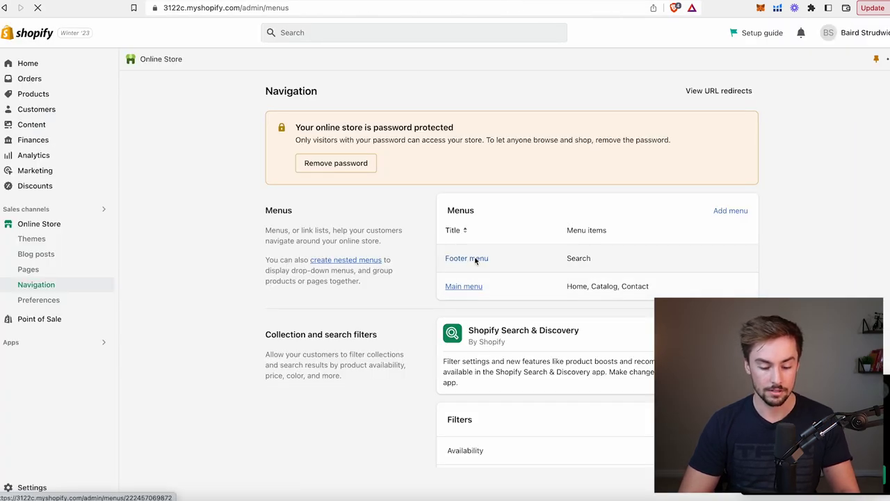
click(477, 260)
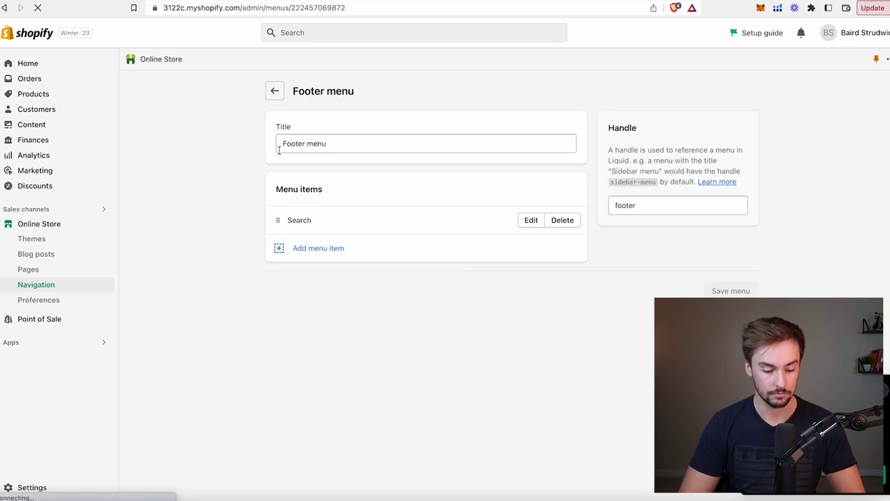
click(320, 249)
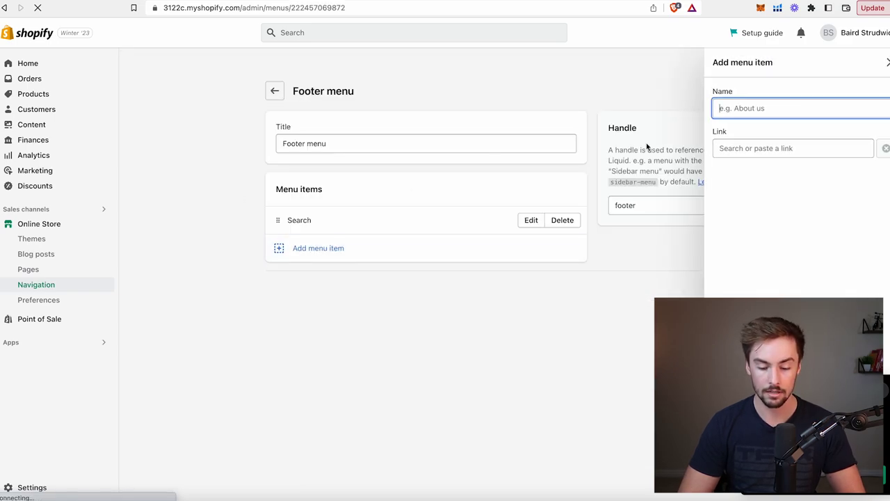
click(765, 151)
click(757, 253)
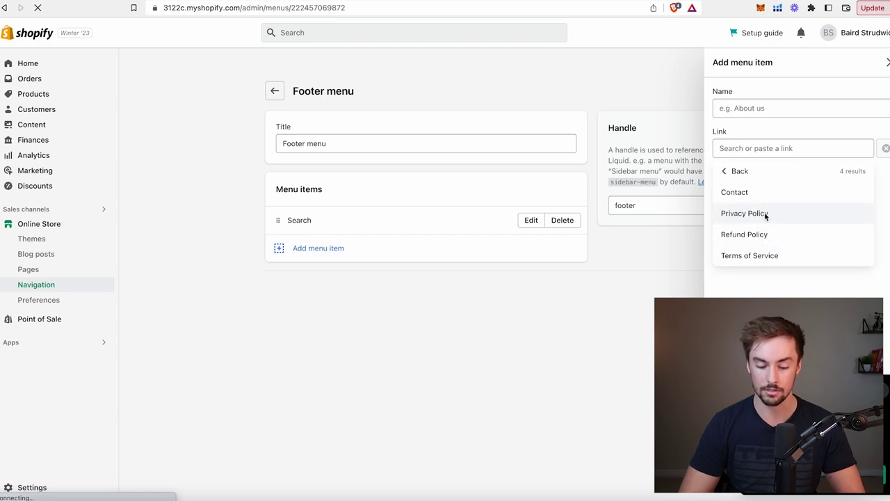
click(765, 214)
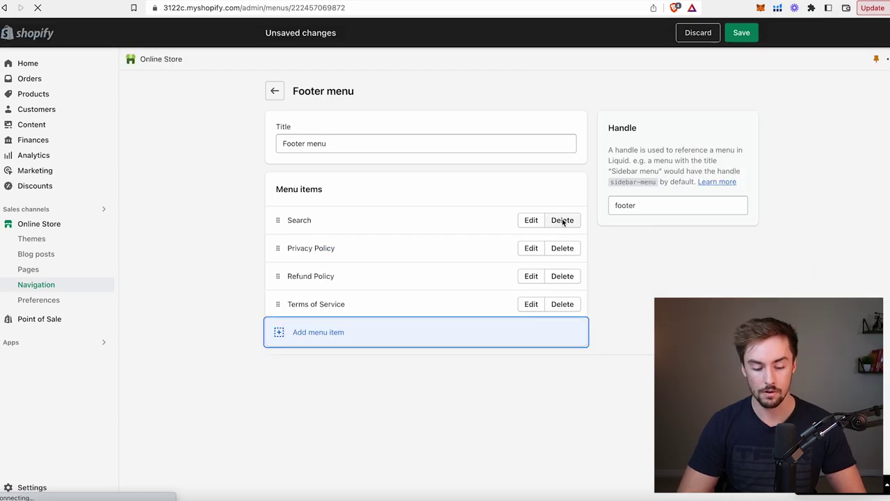
Remove the Search item from the footer menu, add an item linking to the Contact page and save the menu
click(562, 222)
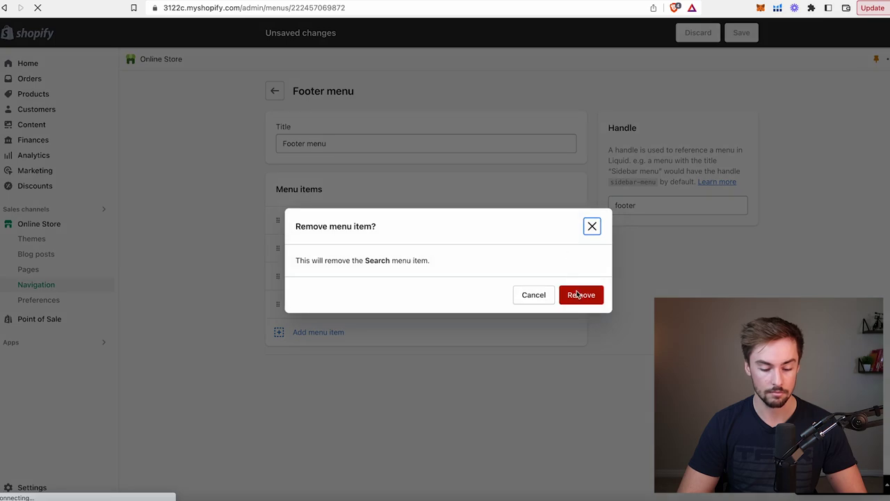
click(578, 295)
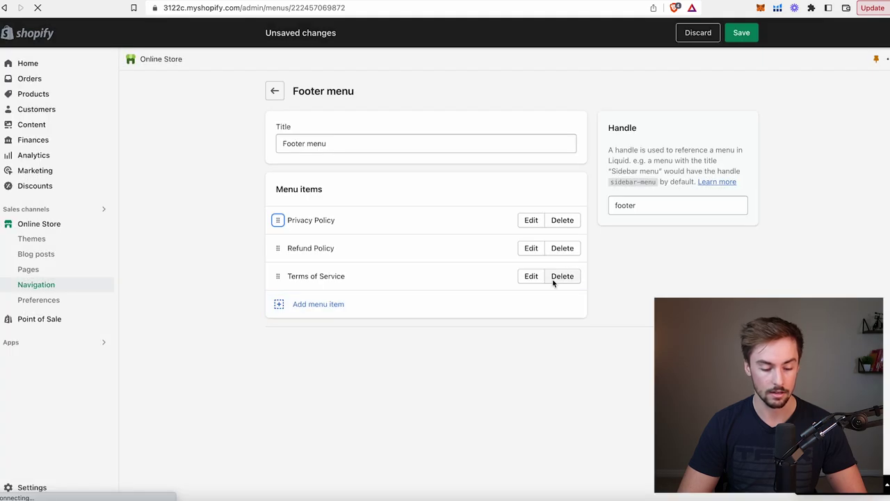
click(513, 308)
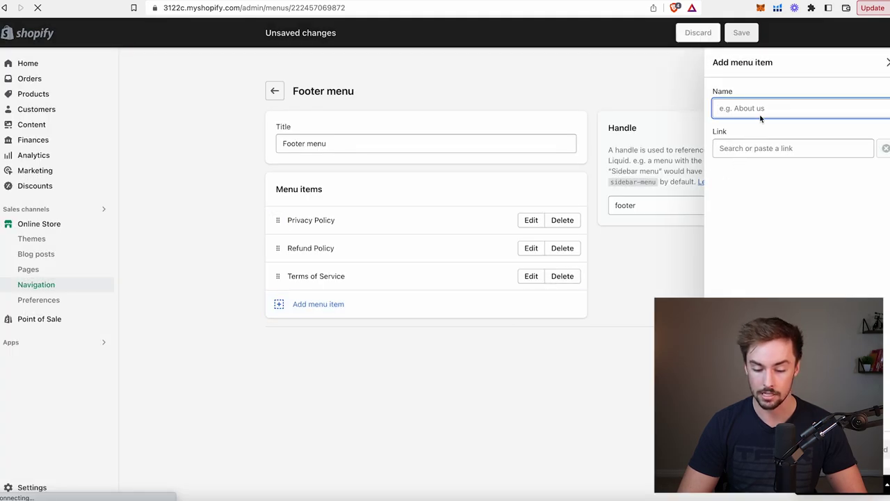
click(755, 150)
click(762, 251)
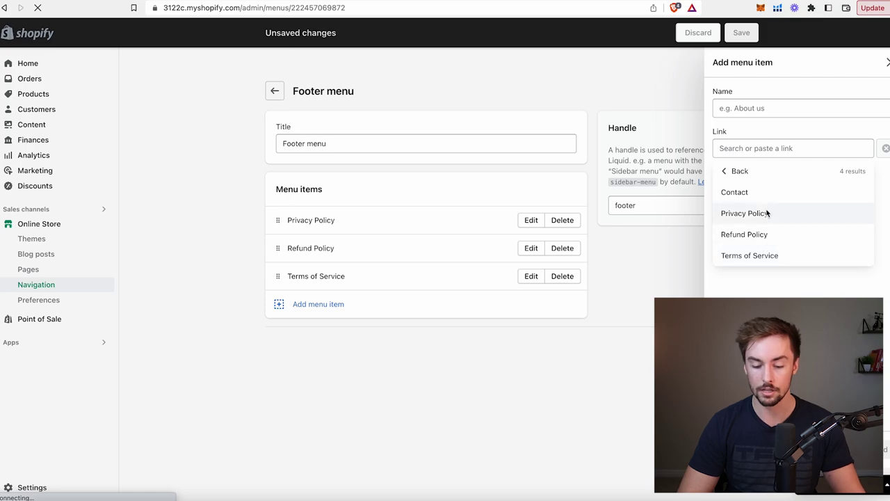
click(735, 192)
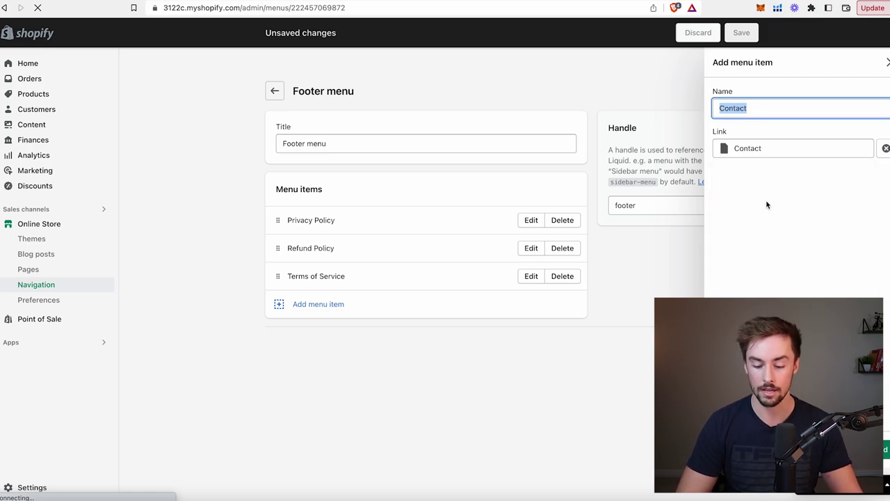
key(Return)
click(736, 37)
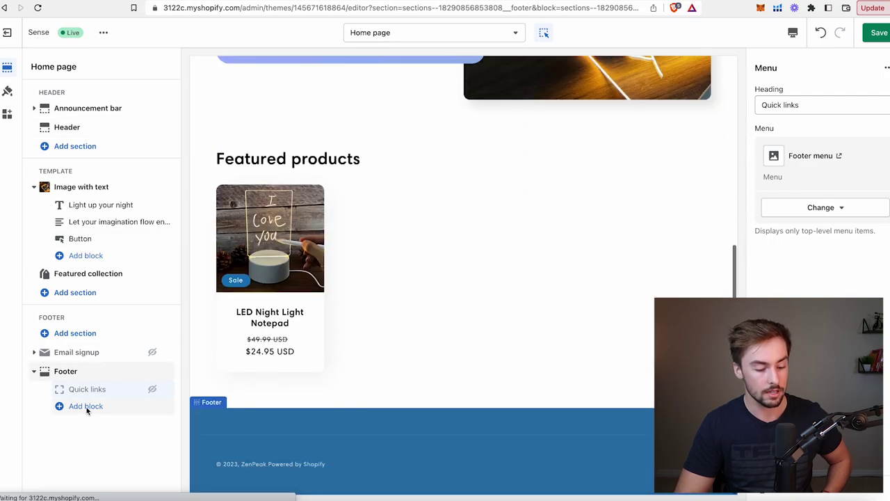
Add a Menu block to the Sense theme's footer section on the home page and save the theme
click(85, 406)
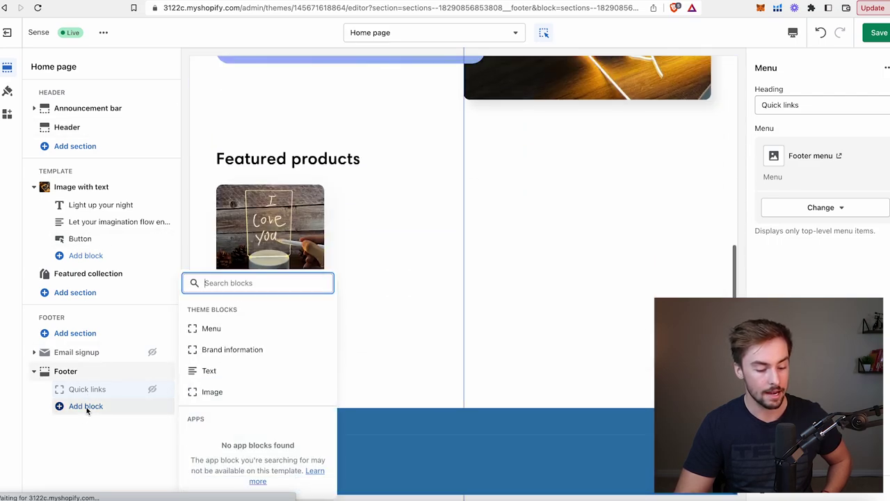
click(229, 331)
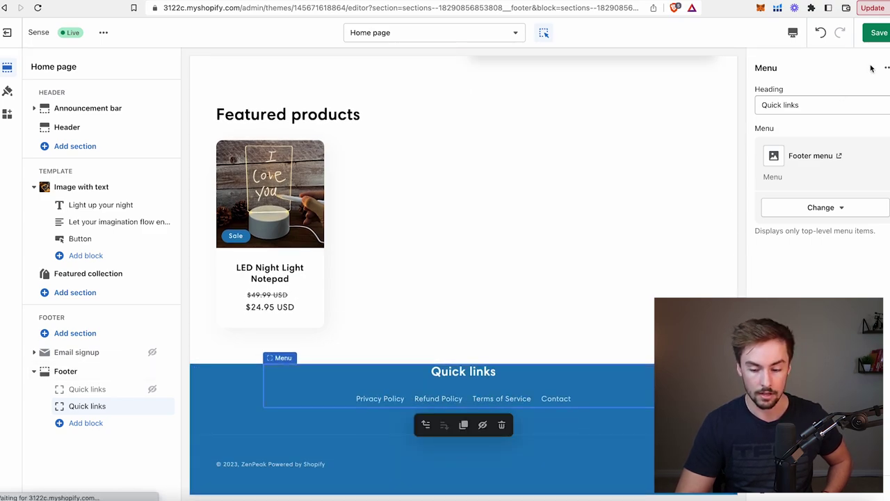
click(881, 35)
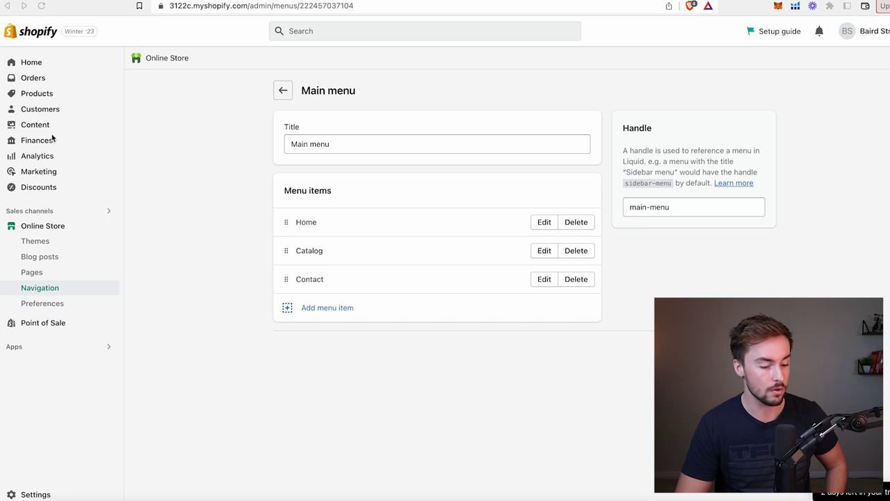
Create a product collection titled "Jewelry" with the Manual collection type and save it
click(38, 93)
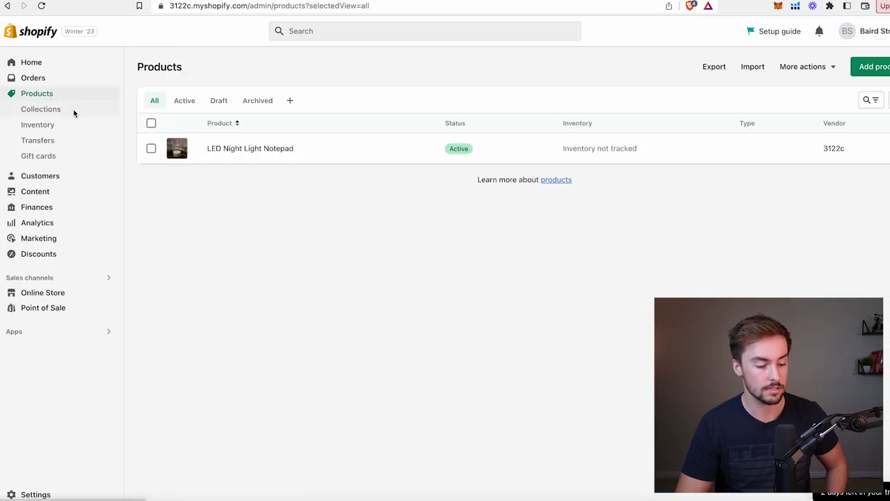
click(46, 108)
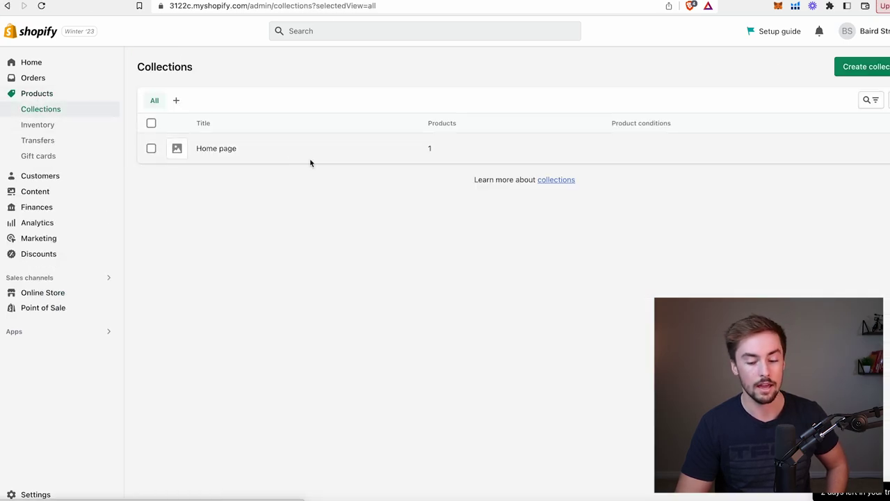
click(865, 66)
scroll(314, 304, down, 1)
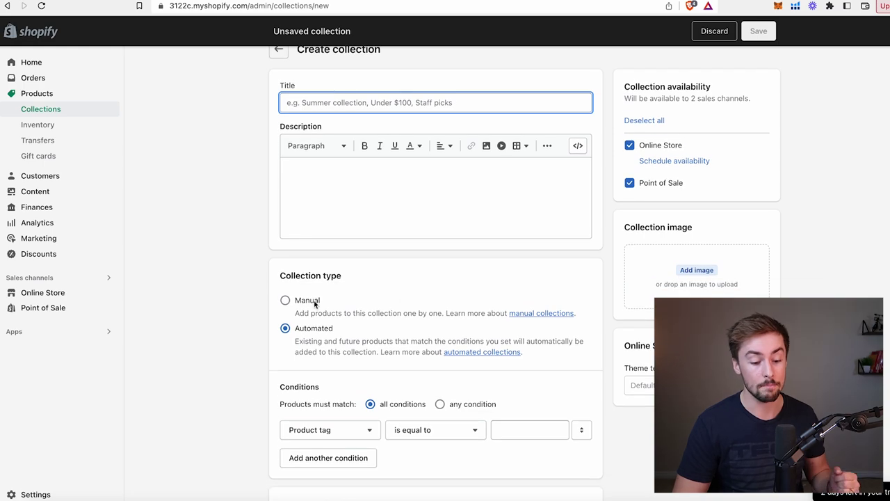
click(311, 303)
click(339, 104)
text(Jewelry)
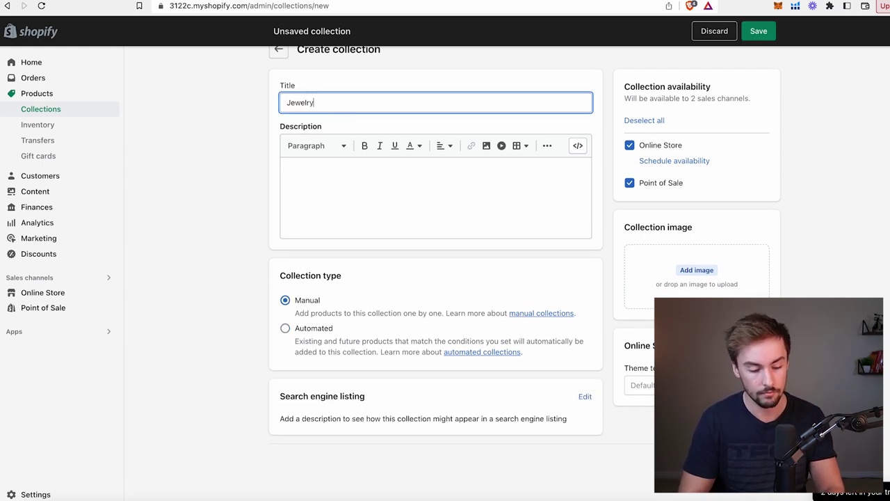
click(411, 175)
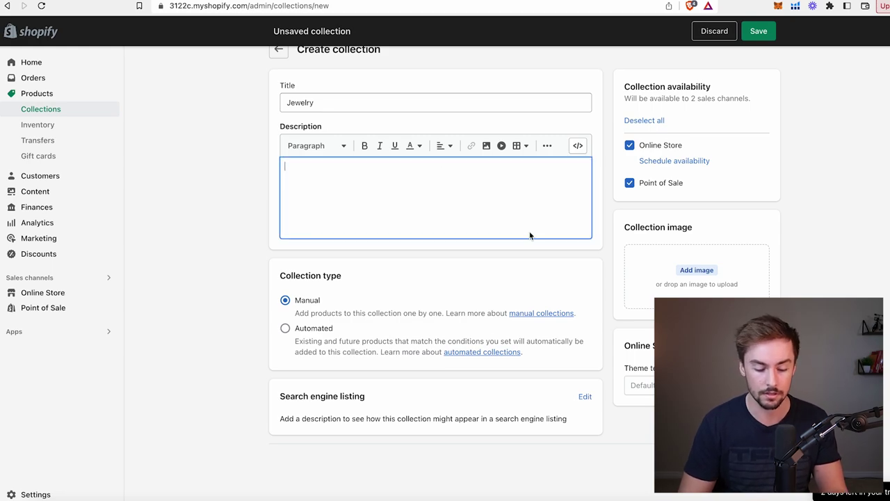
scroll(530, 236, down, 1)
click(761, 32)
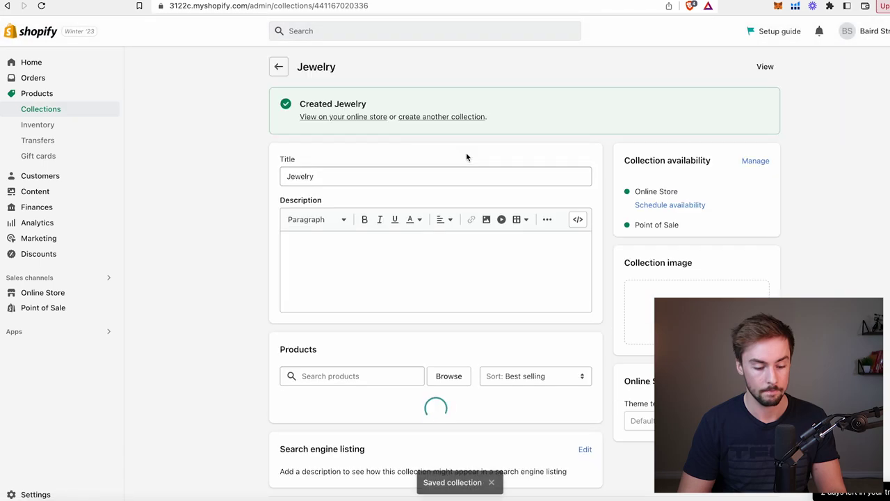
Add the LED Night Light Notepad product to the Jewelry collection
scroll(413, 282, down, 3)
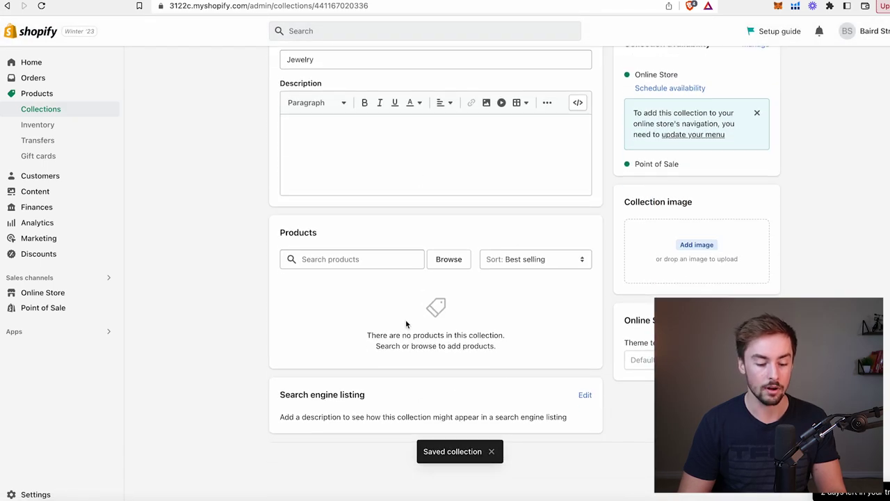
click(362, 258)
click(449, 259)
click(392, 166)
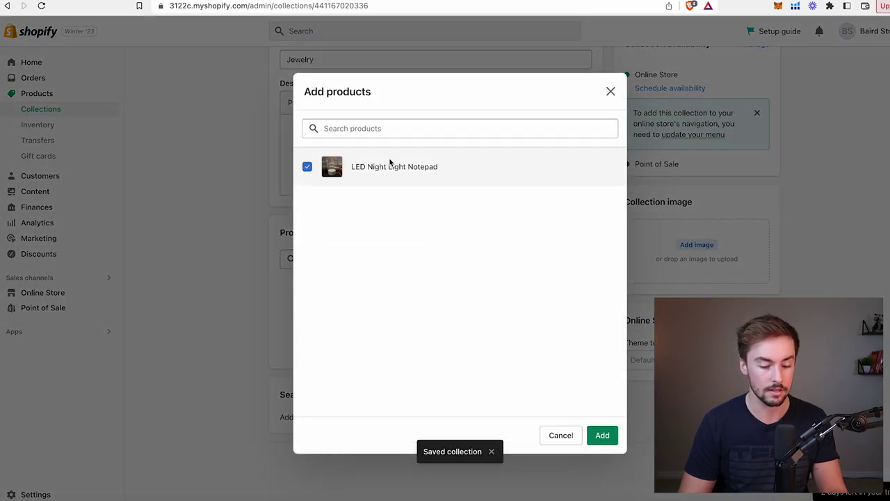
click(609, 439)
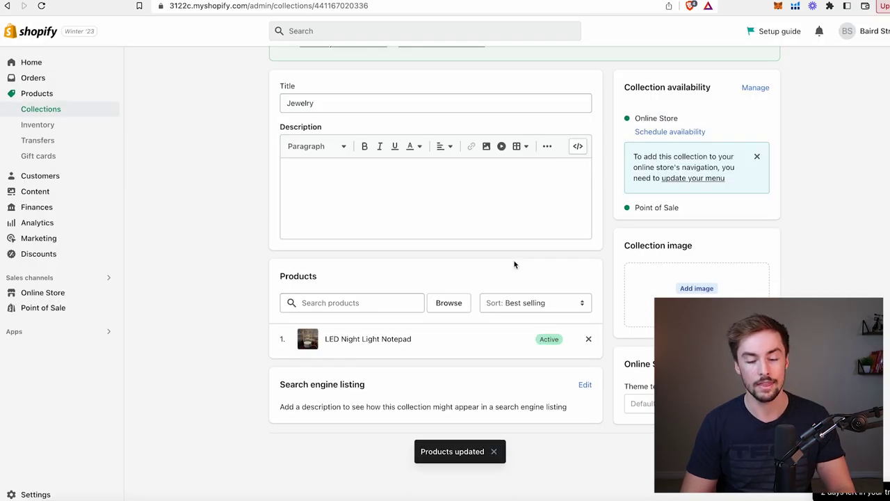
scroll(515, 265, up, 1)
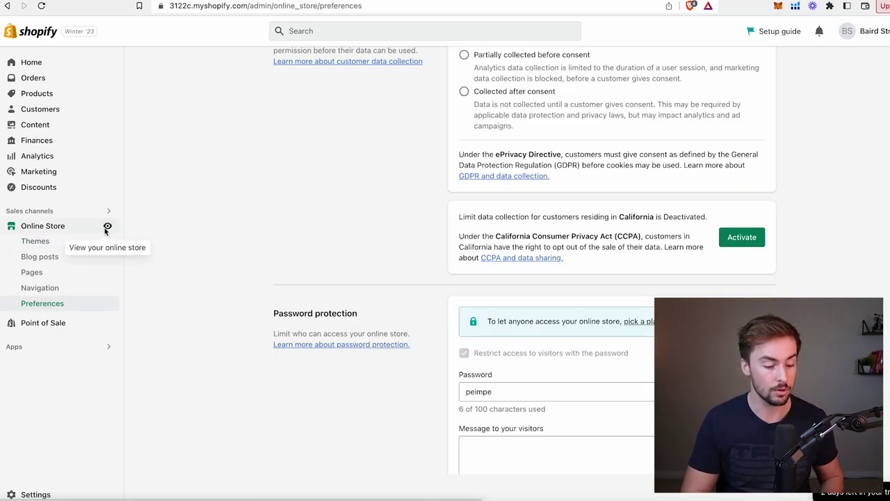
Preview the online store's home page, catalog and LED Night Light Notepad product page, and return to the admin
click(107, 226)
scroll(408, 207, down, 2)
scroll(407, 204, up, 2)
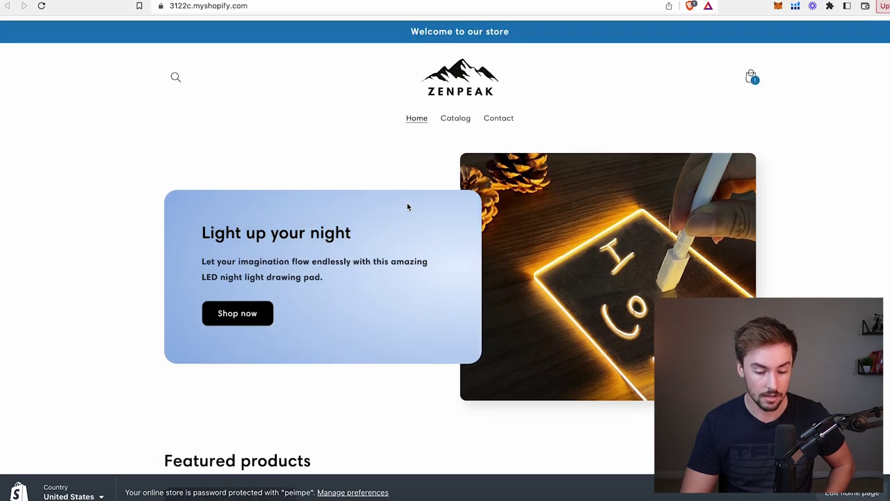
click(455, 119)
scroll(456, 207, down, 1)
scroll(456, 207, down, 1)
click(273, 217)
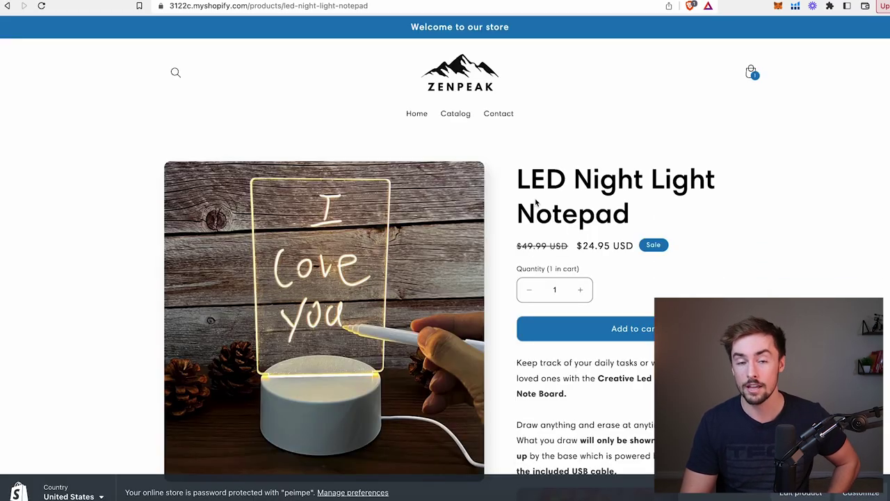
scroll(536, 201, down, 10)
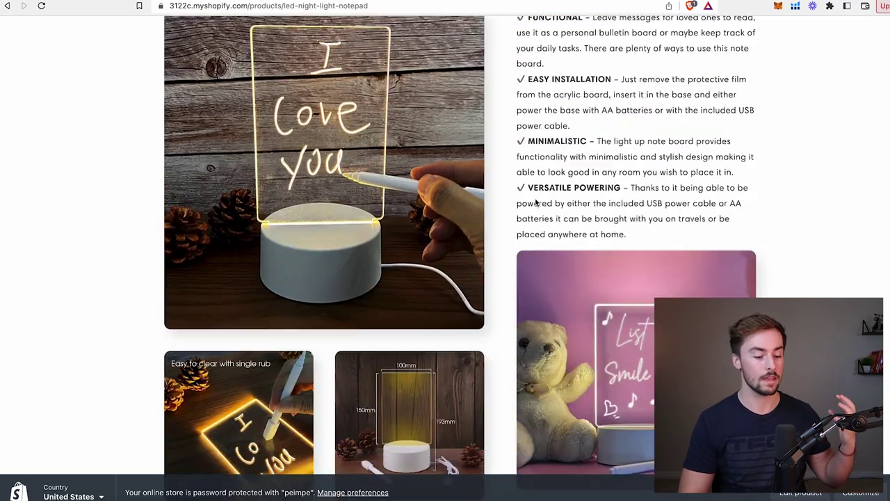
scroll(536, 201, up, 6)
scroll(536, 202, up, 5)
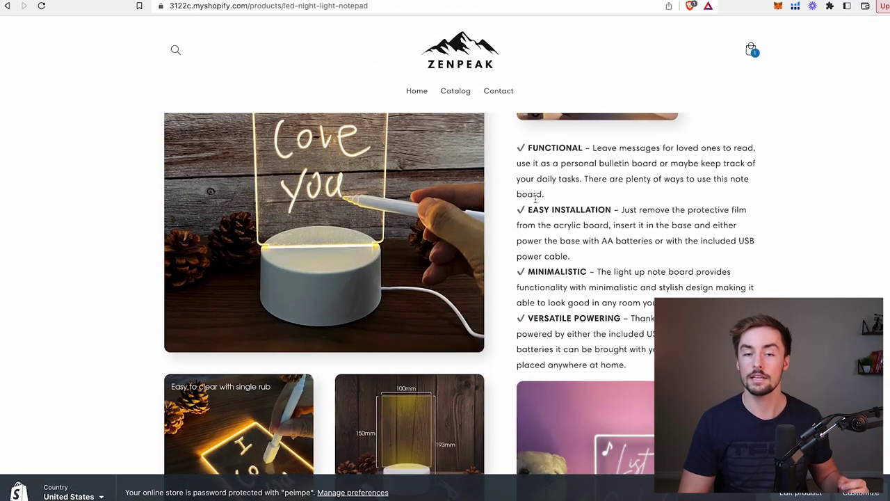
key(ctrl+w)
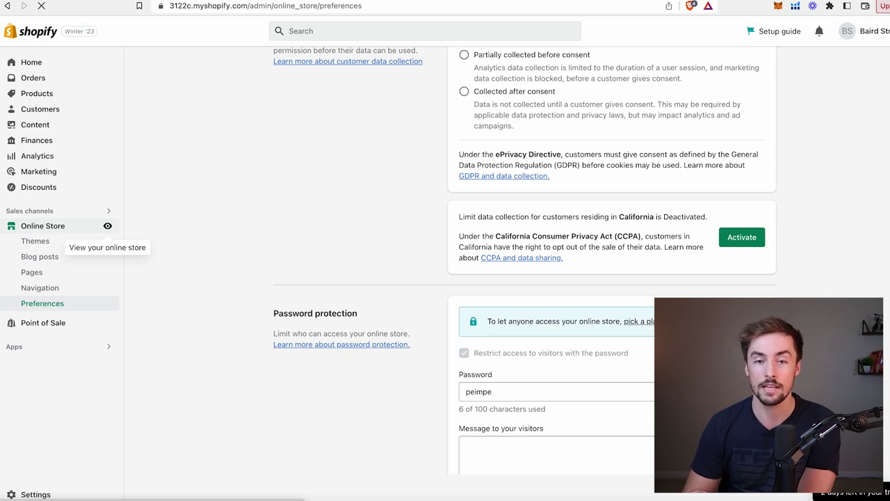
Review the online store preferences, from the homepage title through analytics, Facebook Pixel and customer privacy to password protection
scroll(577, 153, down, 3)
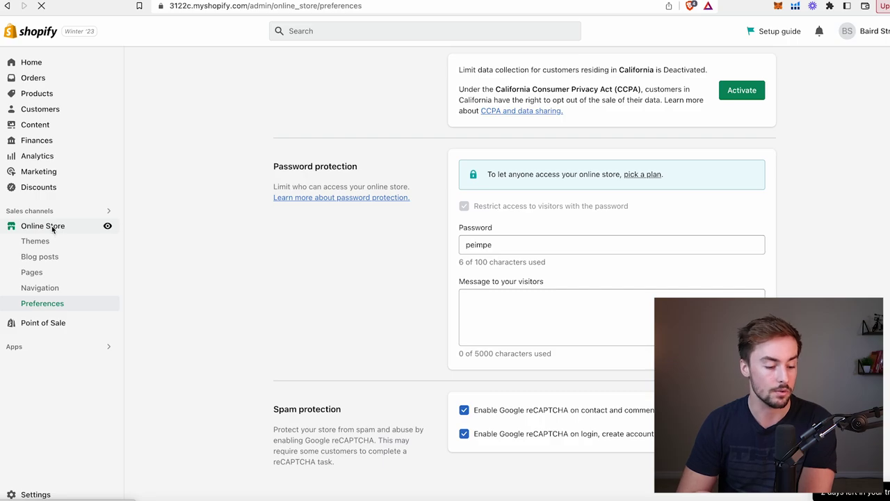
click(31, 304)
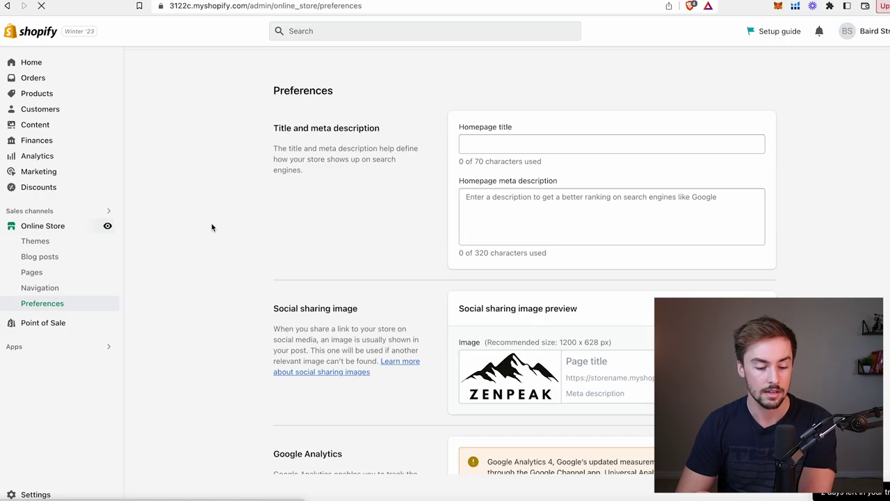
scroll(566, 211, down, 10)
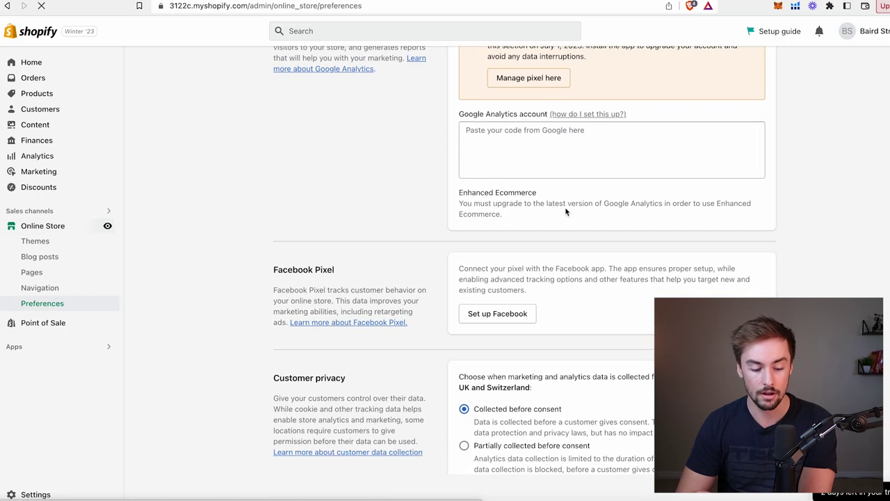
scroll(566, 211, down, 3)
scroll(564, 207, up, 1)
scroll(564, 207, down, 3)
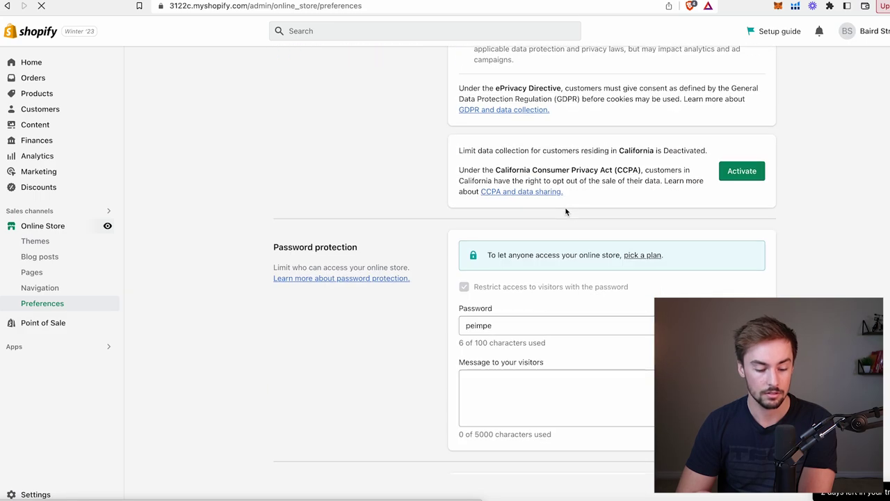
scroll(411, 224, down, 1)
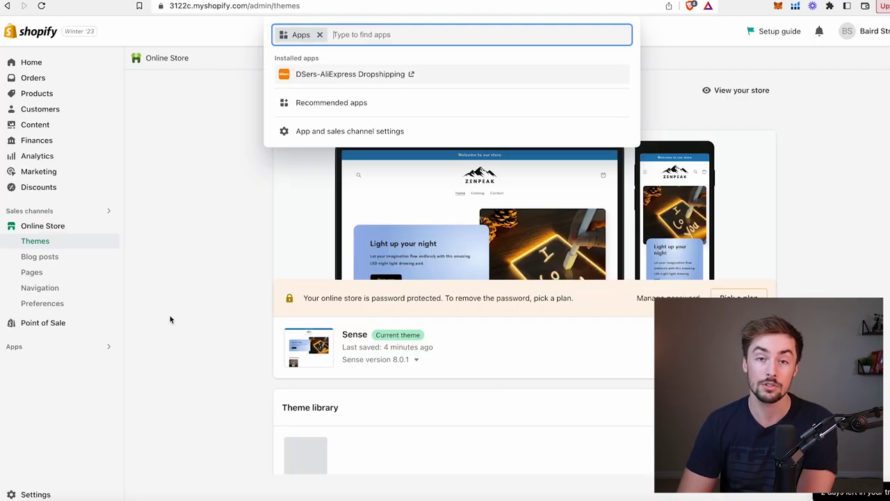
Find the Ali Reviews - Product Reviews app in the Shopify App Store and add it to the store
click(170, 315)
click(78, 347)
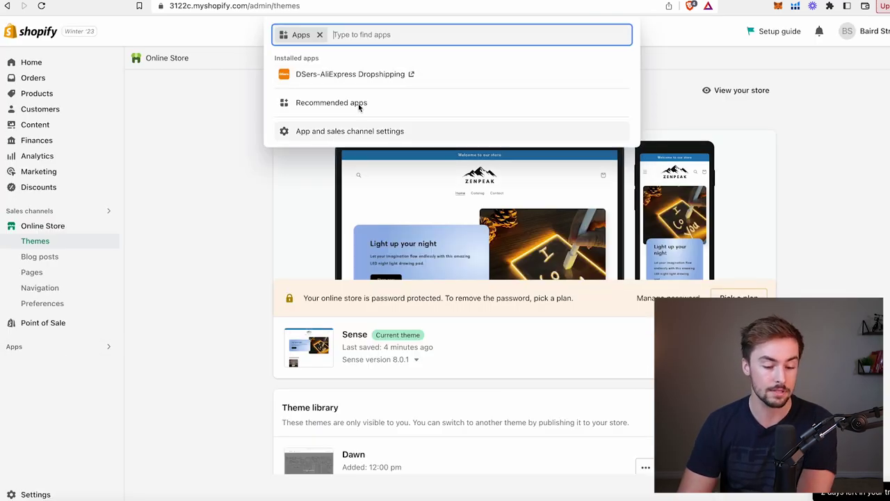
click(334, 103)
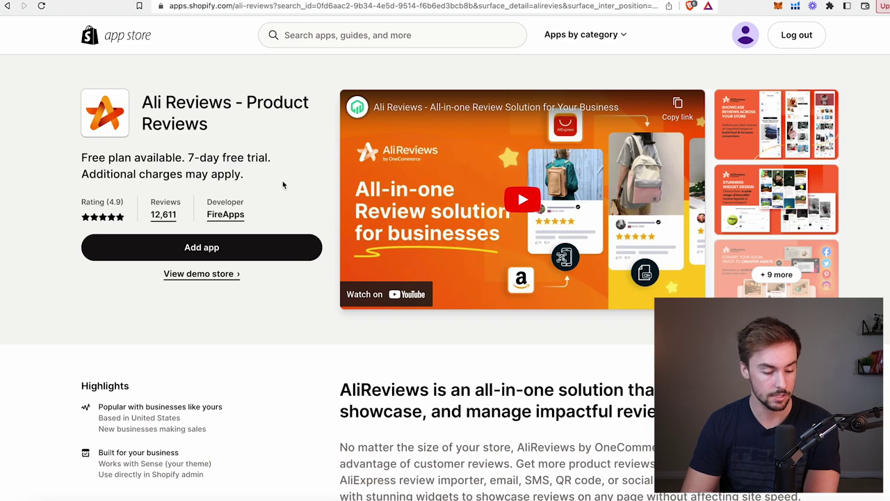
click(201, 252)
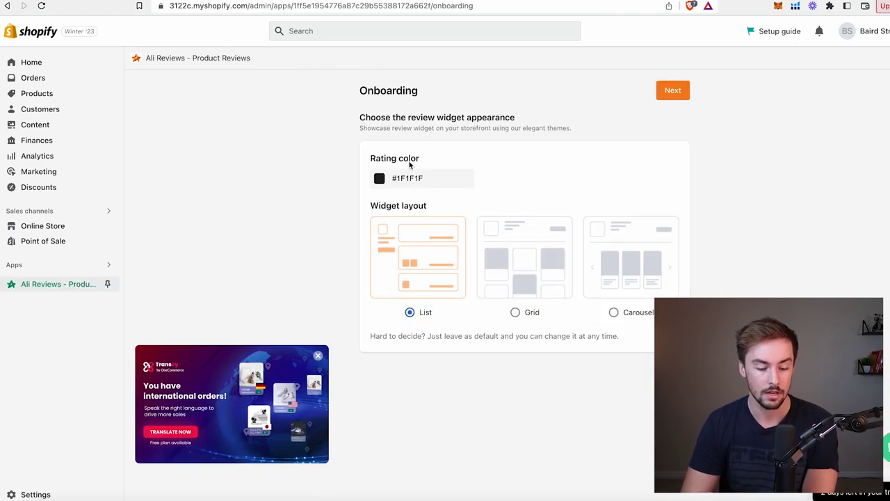
Try a different rating color for the review widget and continue the Ali Reviews onboarding with the List layout
click(380, 179)
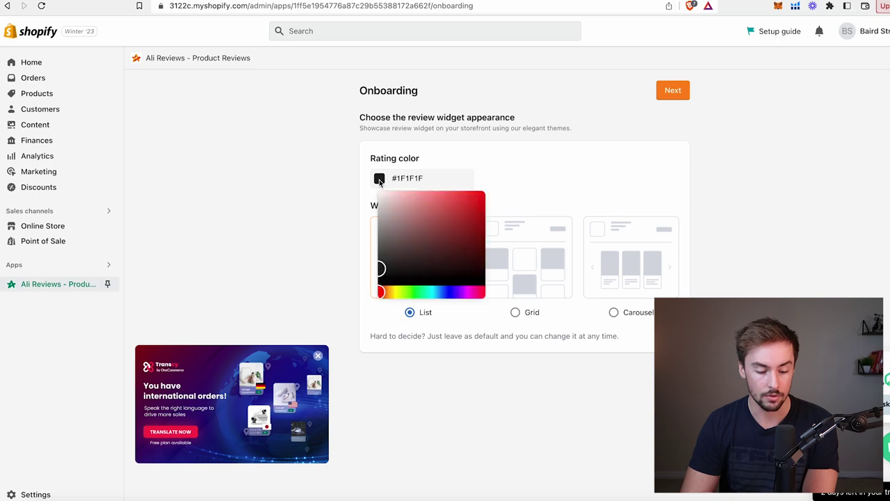
click(456, 240)
click(673, 90)
Start a review import for the LED Night Light Notepad and enter the URL of its AliExpress product
click(48, 299)
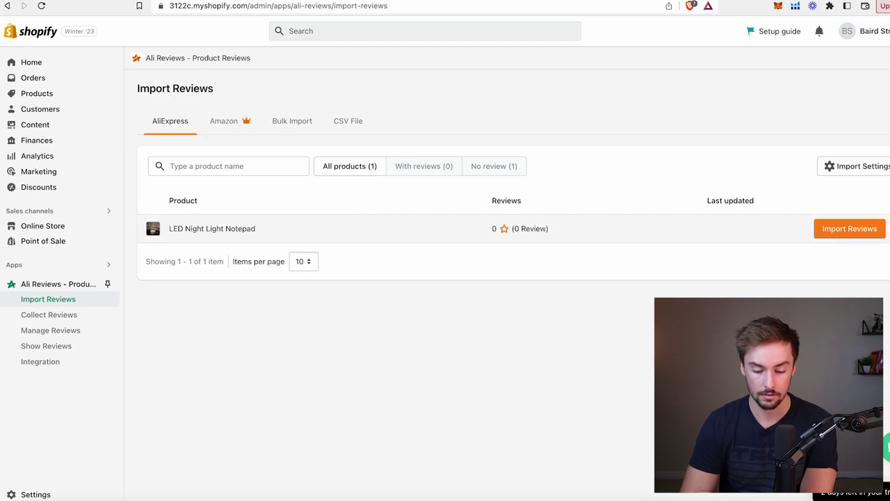
click(838, 231)
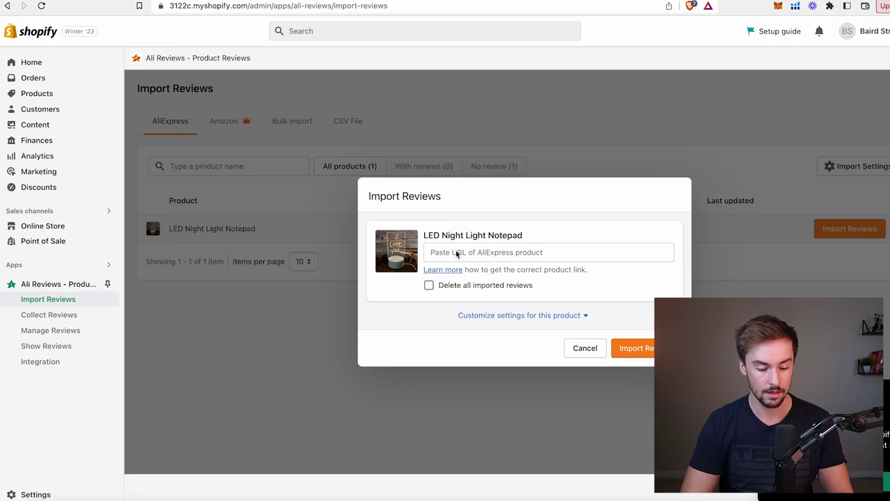
click(453, 252)
key(ctrl+v)
Go through the product's custom import settings, import the AliExpress reviews and check them on the storefront product page
click(533, 315)
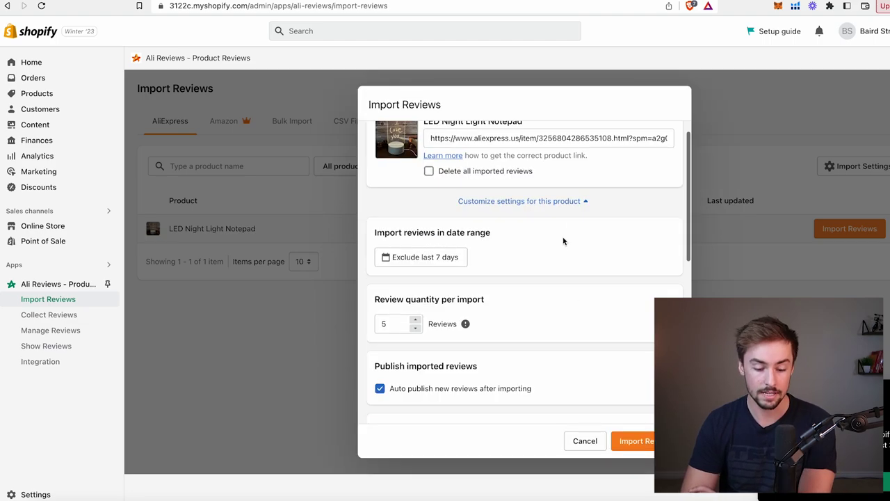
scroll(597, 229, down, 1)
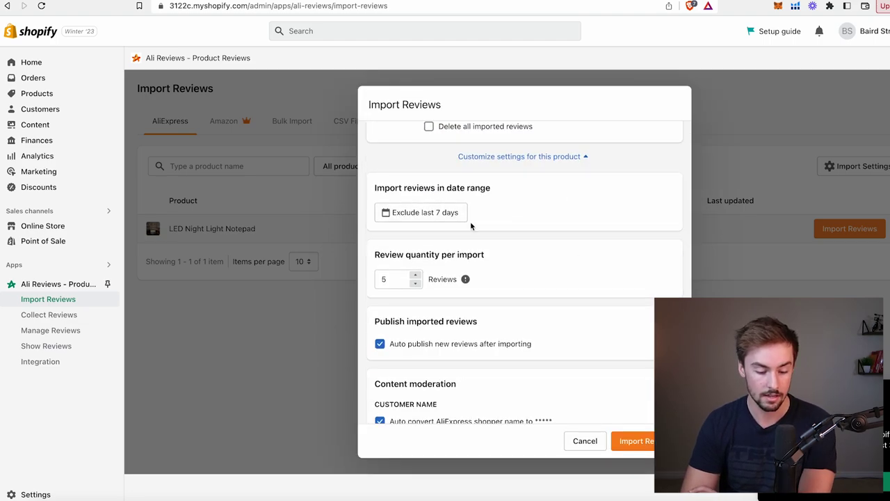
scroll(471, 225, down, 4)
click(438, 300)
click(436, 354)
scroll(463, 258, up, 5)
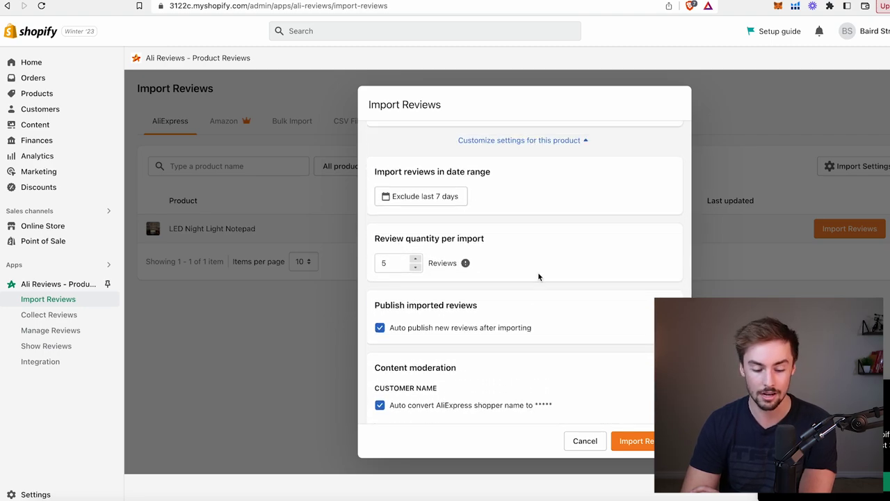
scroll(481, 315, down, 1)
click(664, 440)
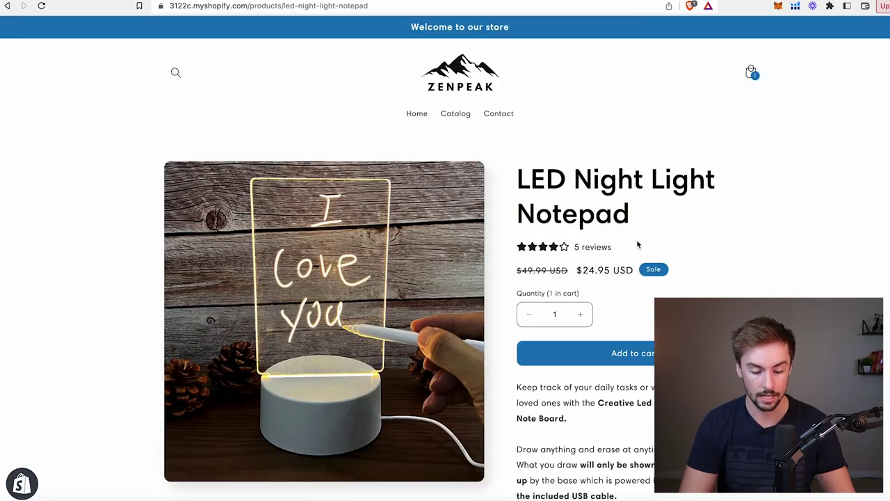
scroll(638, 244, down, 15)
scroll(599, 154, up, 15)
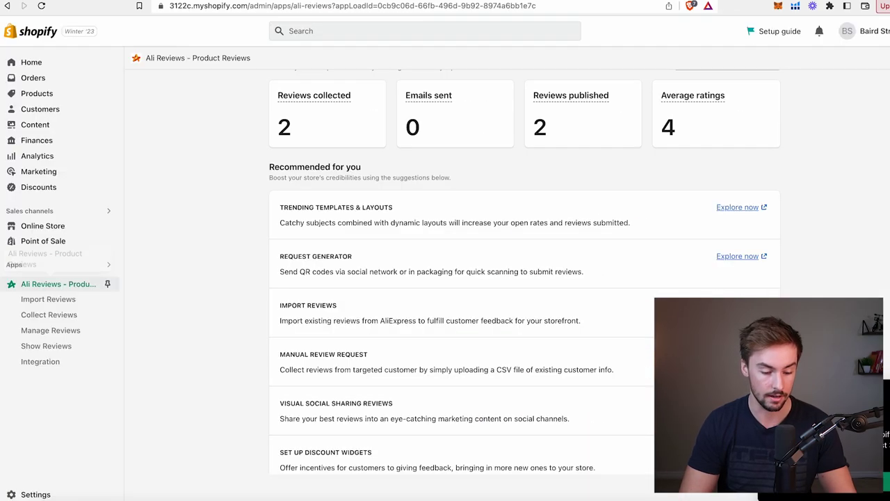
Set the star rating color to #FFDF00 and hide star ratings for no-review products on the Product Page
click(50, 347)
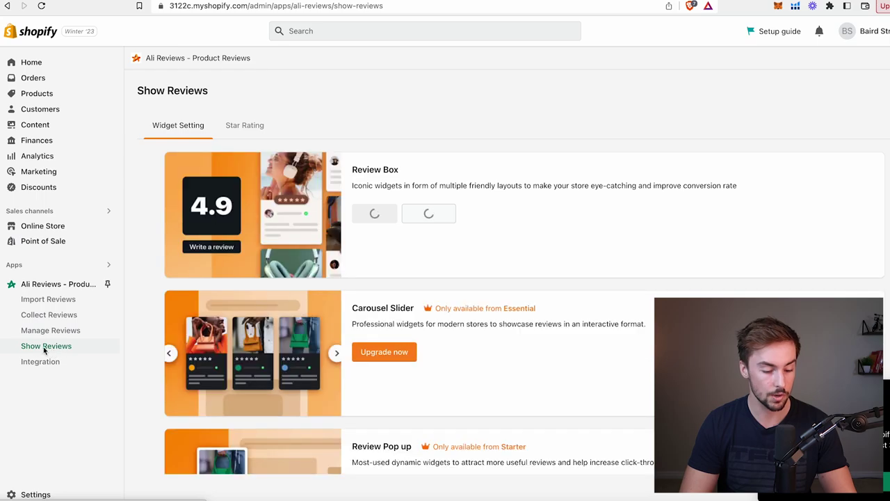
click(248, 129)
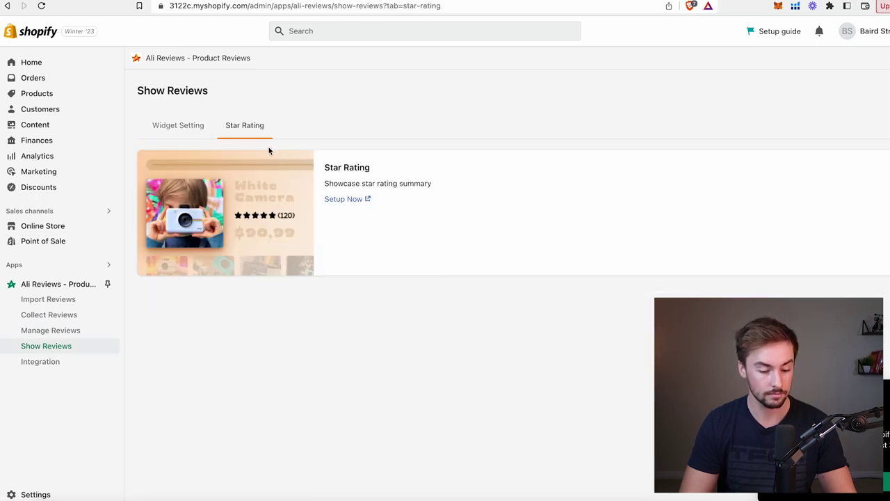
click(342, 203)
click(362, 188)
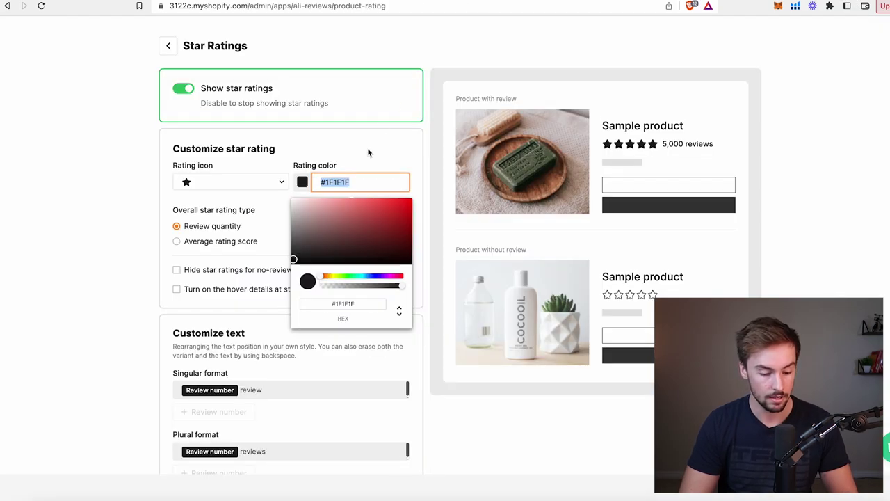
text(#FFDF00)
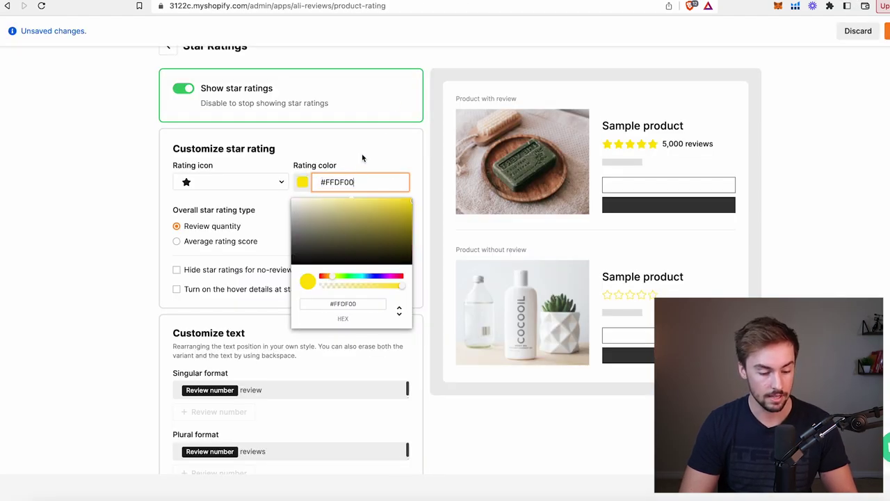
scroll(178, 229, down, 1)
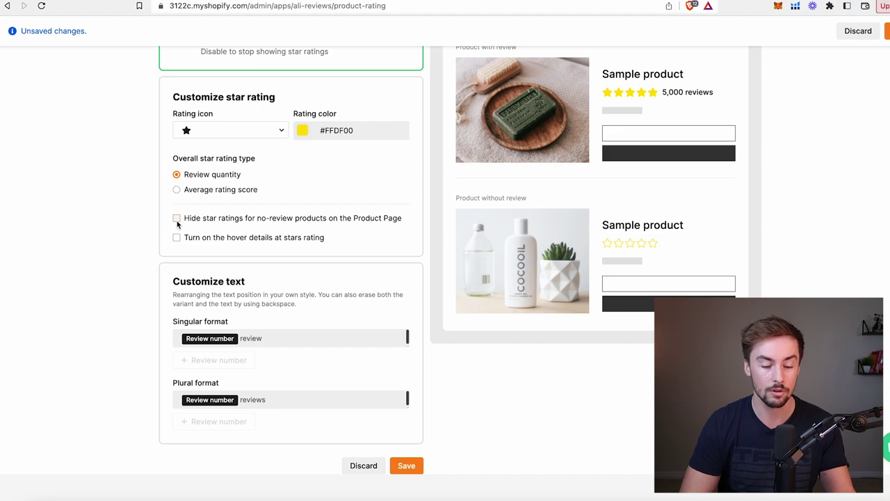
click(177, 219)
scroll(179, 206, up, 1)
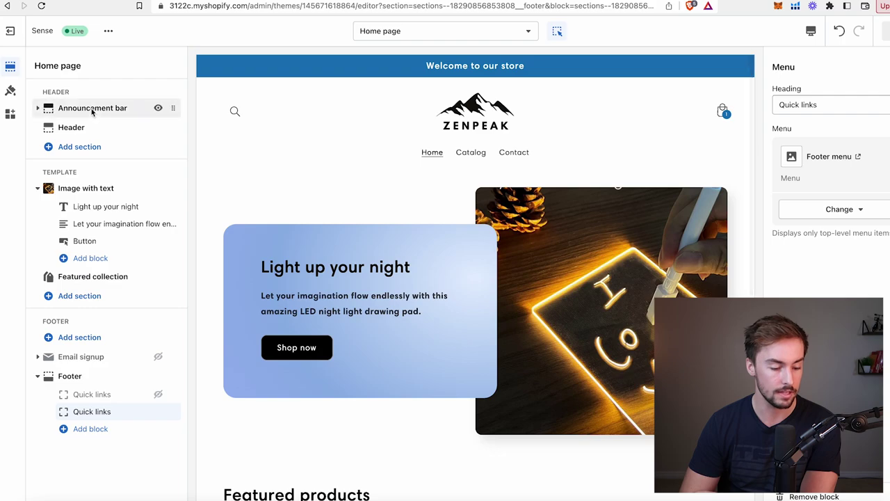
Replace the home page announcement bar text with "Free Shipping Today ON"
click(91, 109)
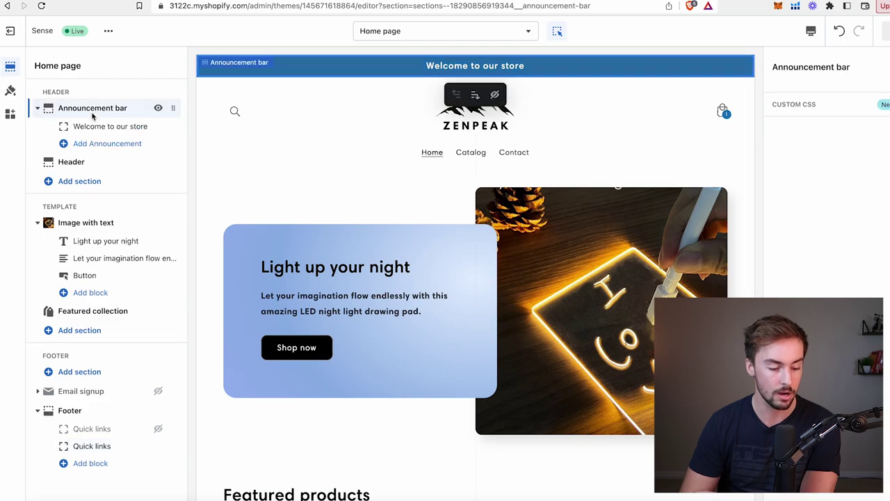
click(486, 64)
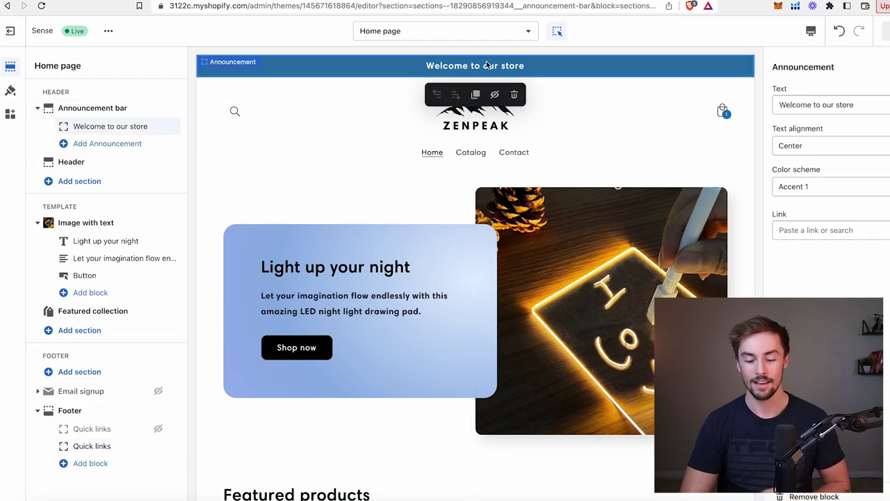
triple_click(811, 102)
text(Free Shi)
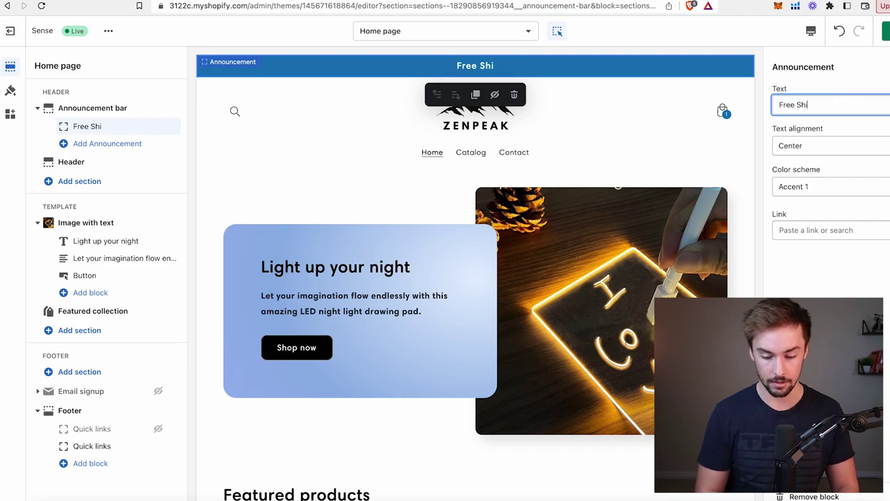
text(pping Today ON)
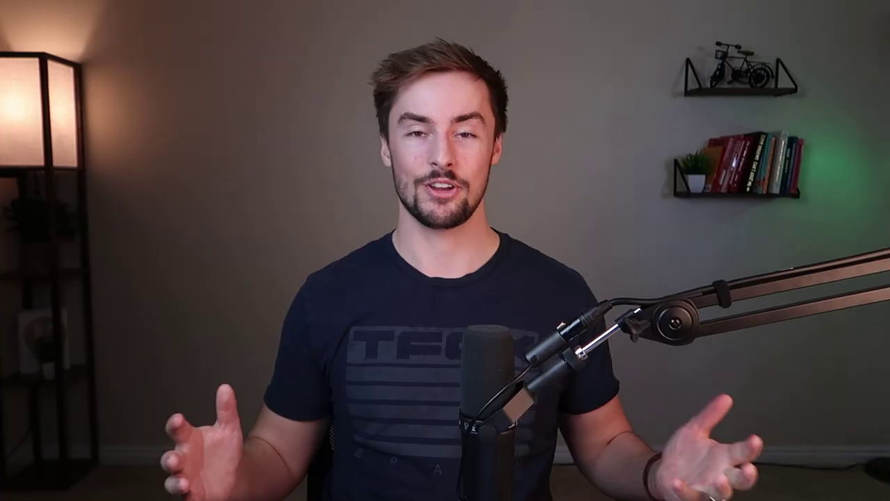